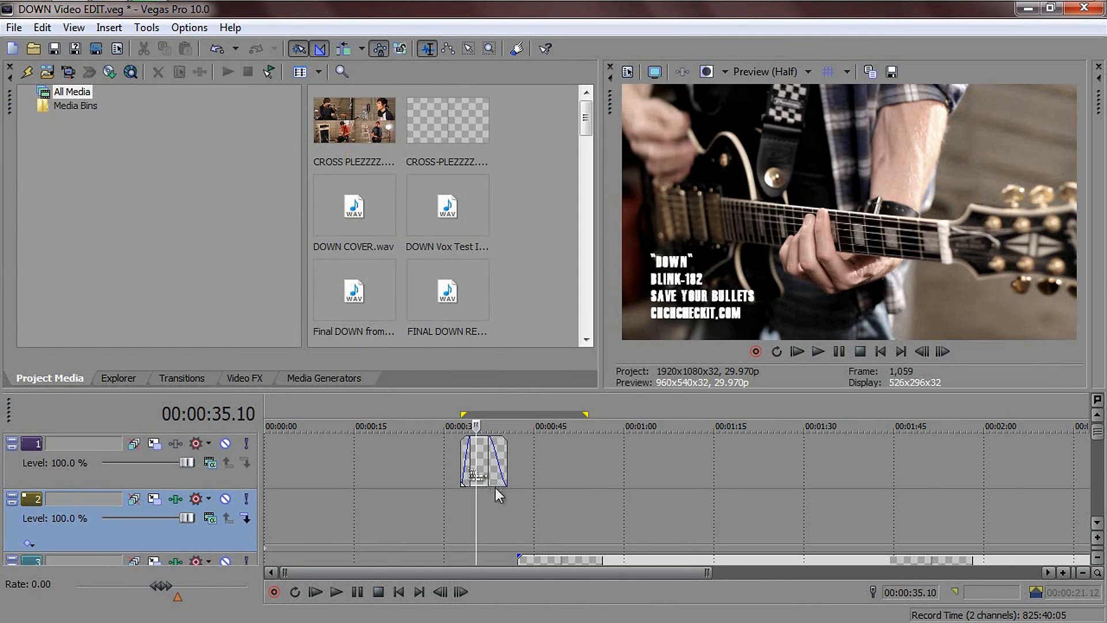
Step: Set the loop region to the empty gap after the first title event on track 1, and set it back to that title event
double_click(479, 460)
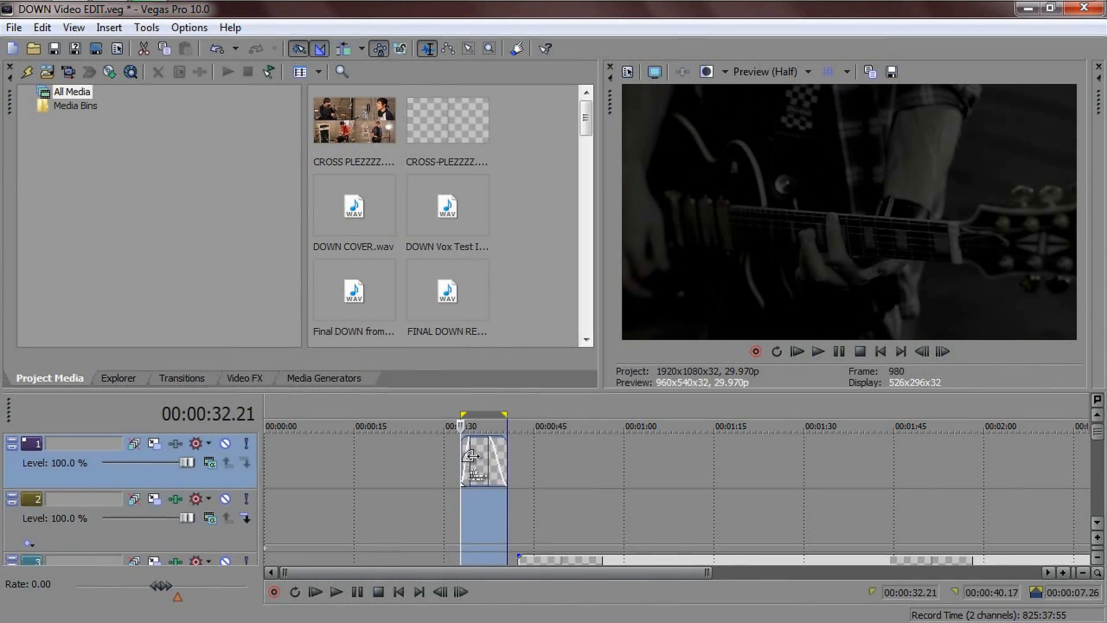
double_click(575, 462)
scroll(686, 490, down, 2)
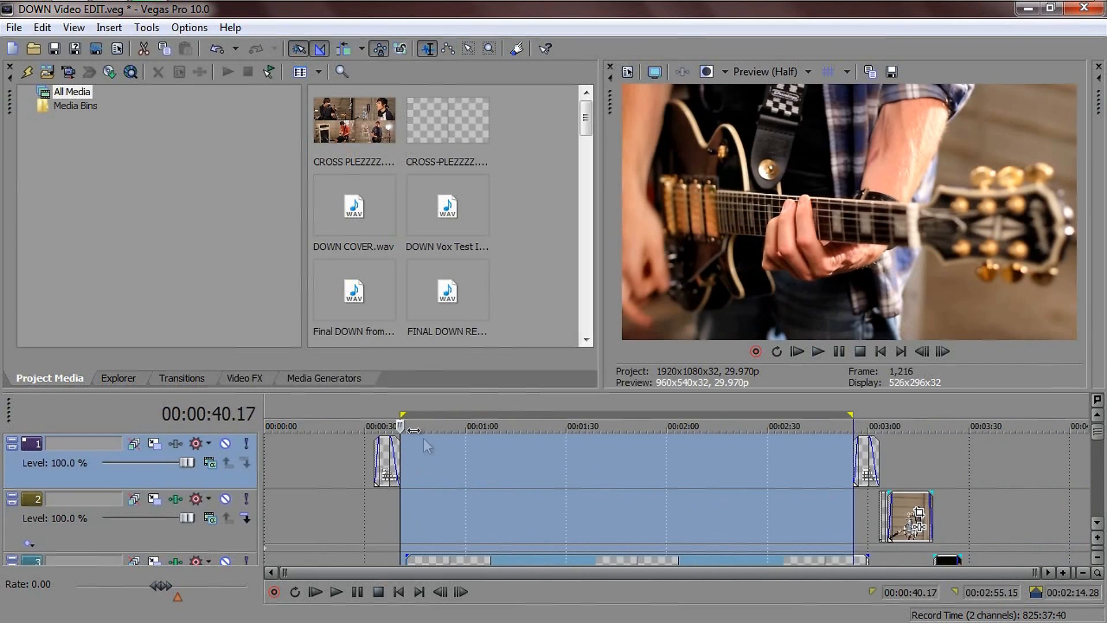
double_click(389, 459)
scroll(385, 455, up, 1)
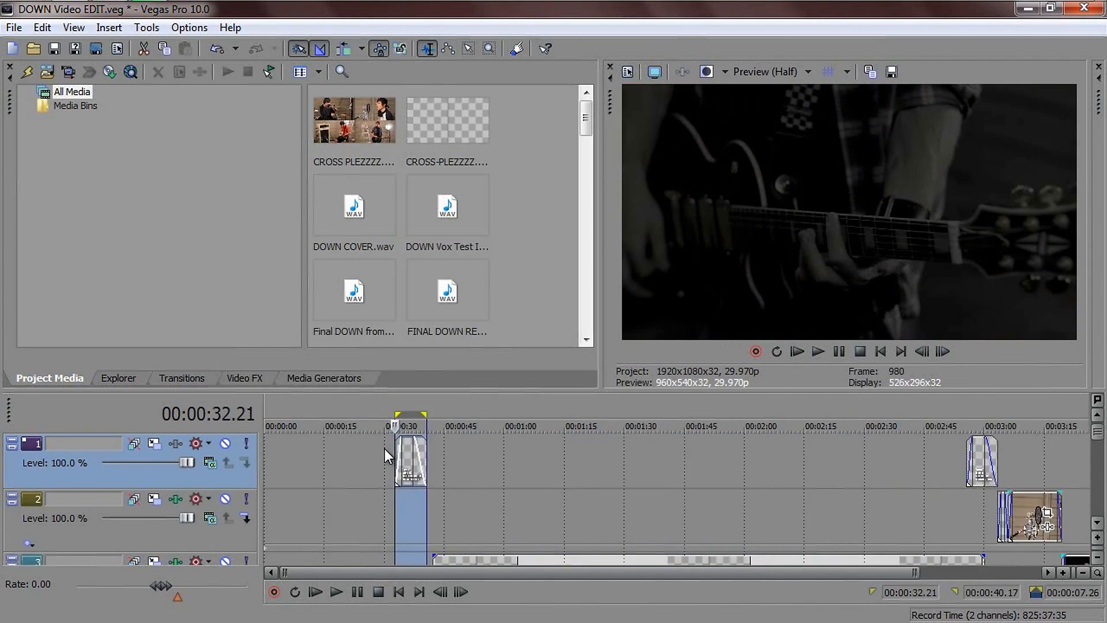
scroll(385, 449, up, 3)
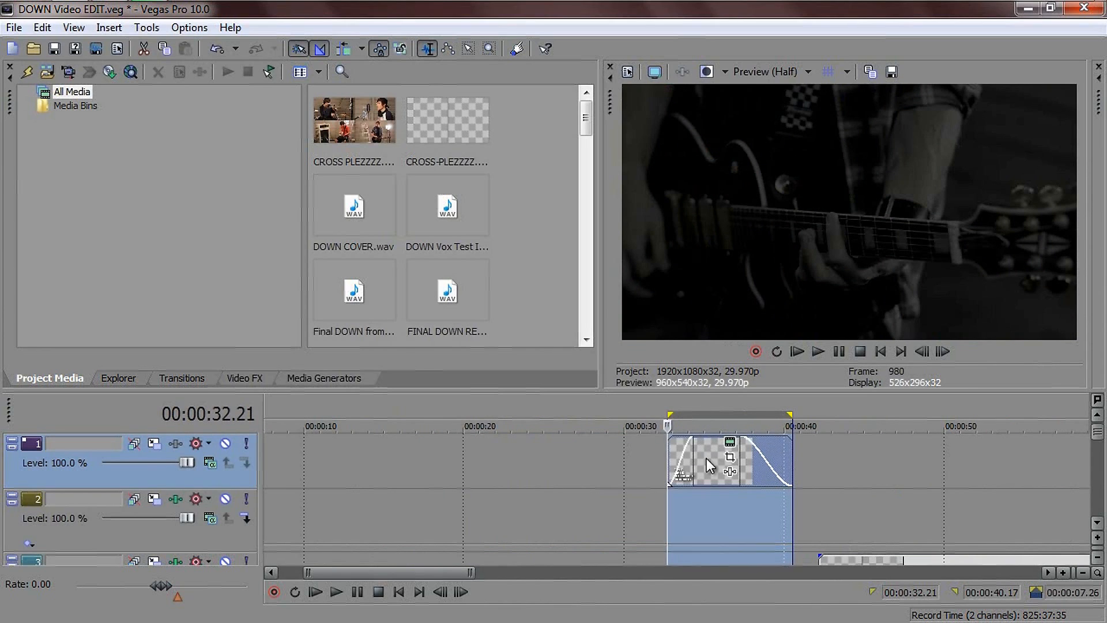
scroll(707, 459, down, 1)
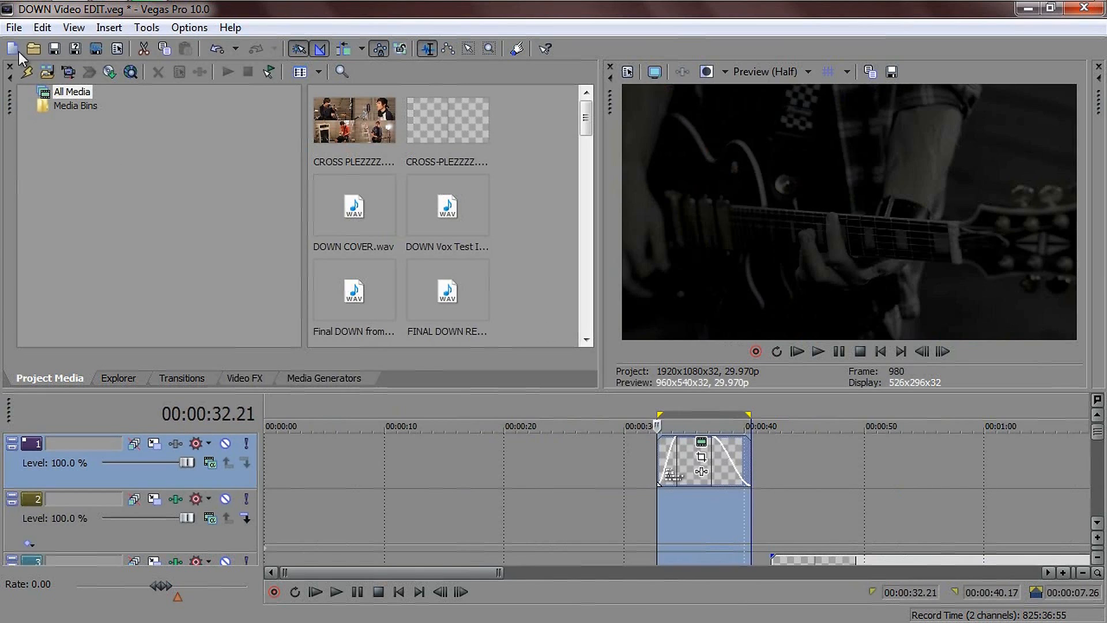
scroll(788, 490, down, 2)
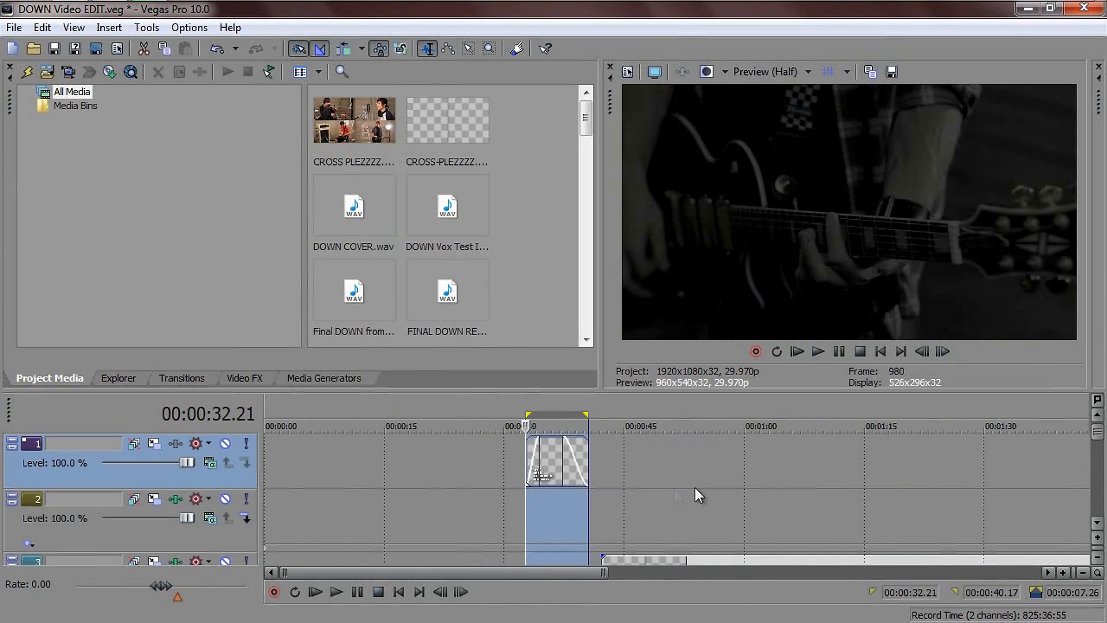
scroll(620, 507, down, 1)
scroll(600, 507, down, 1)
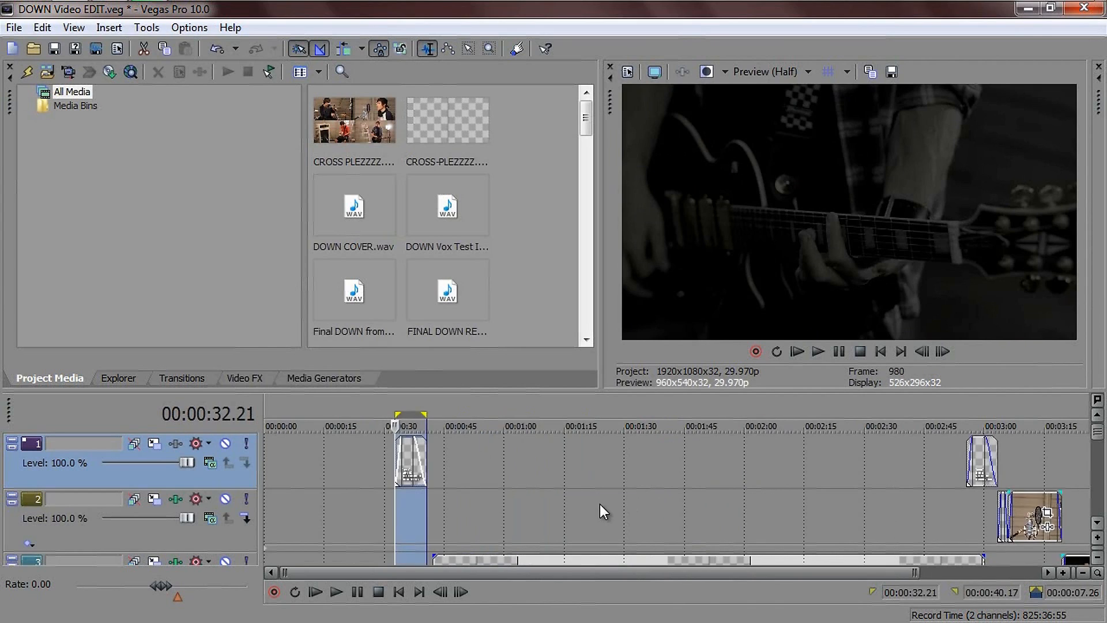
scroll(600, 504, down, 1)
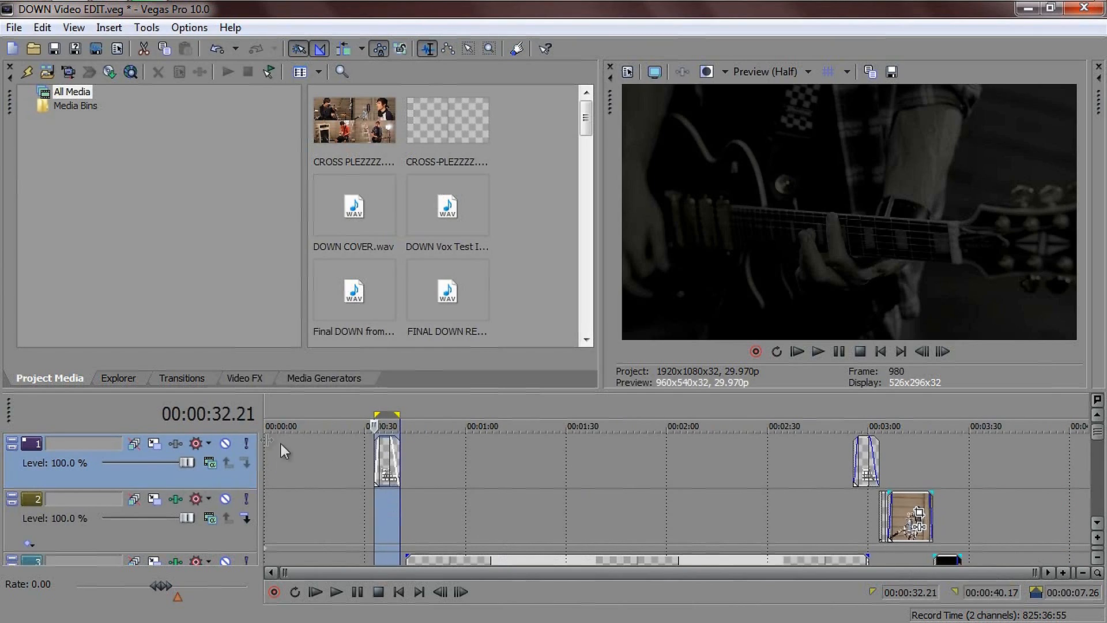
scroll(393, 475, up, 5)
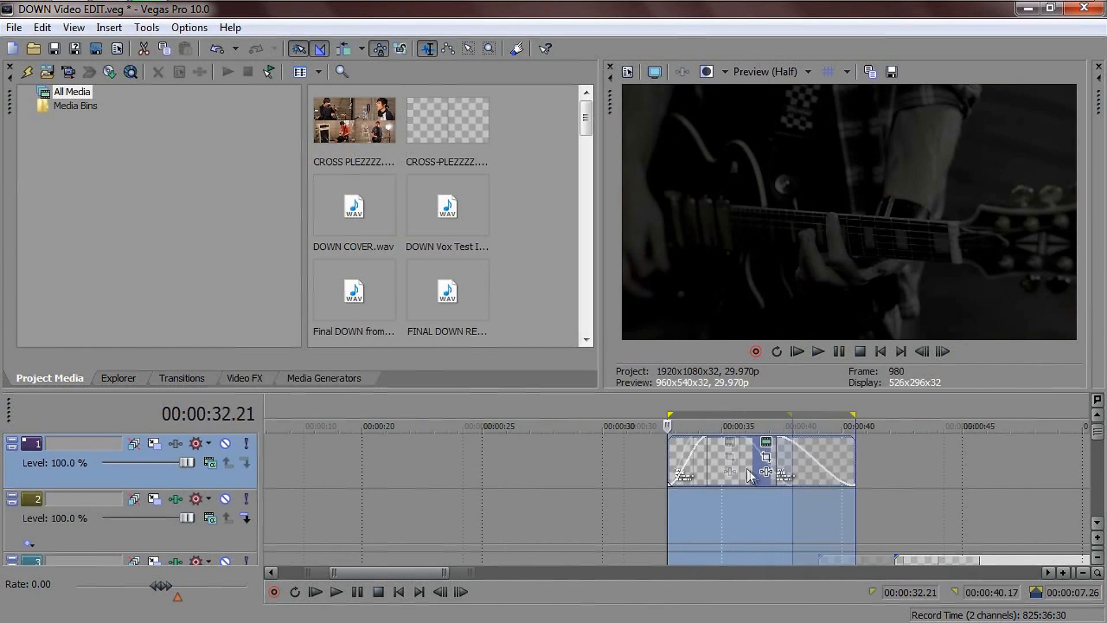
scroll(746, 468, down, 5)
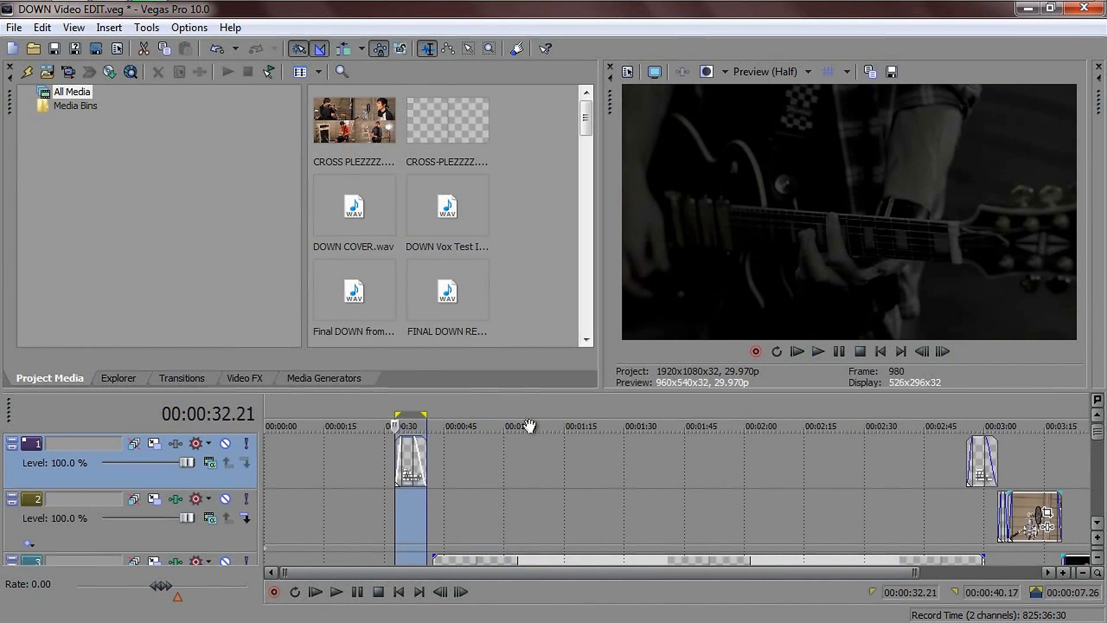
scroll(529, 426, down, 1)
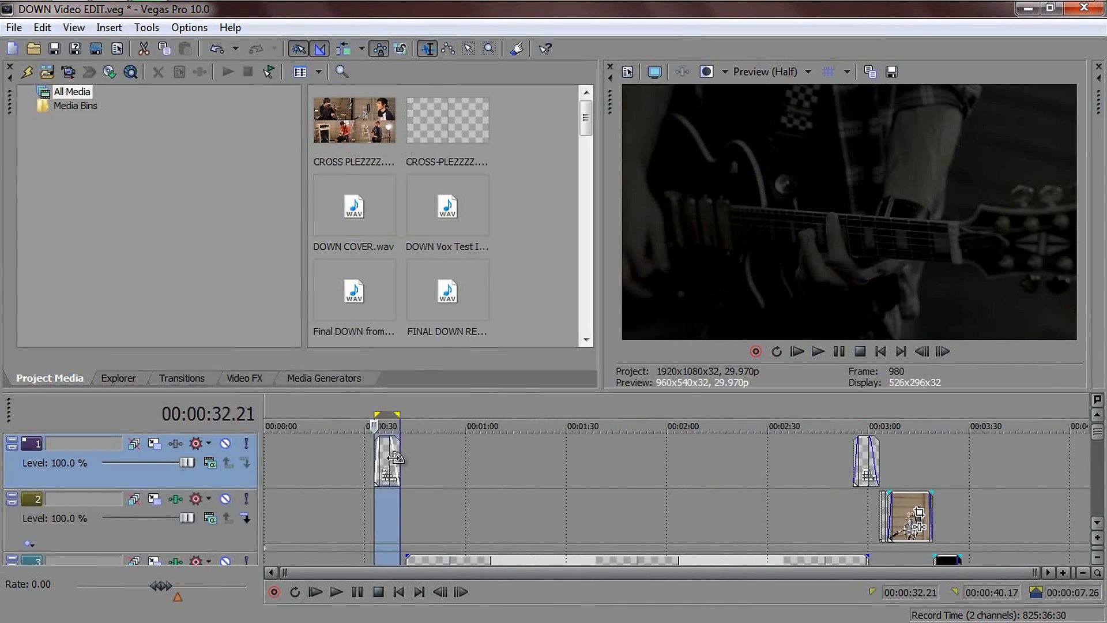
scroll(470, 455, up, 4)
scroll(720, 476, down, 4)
scroll(394, 470, up, 4)
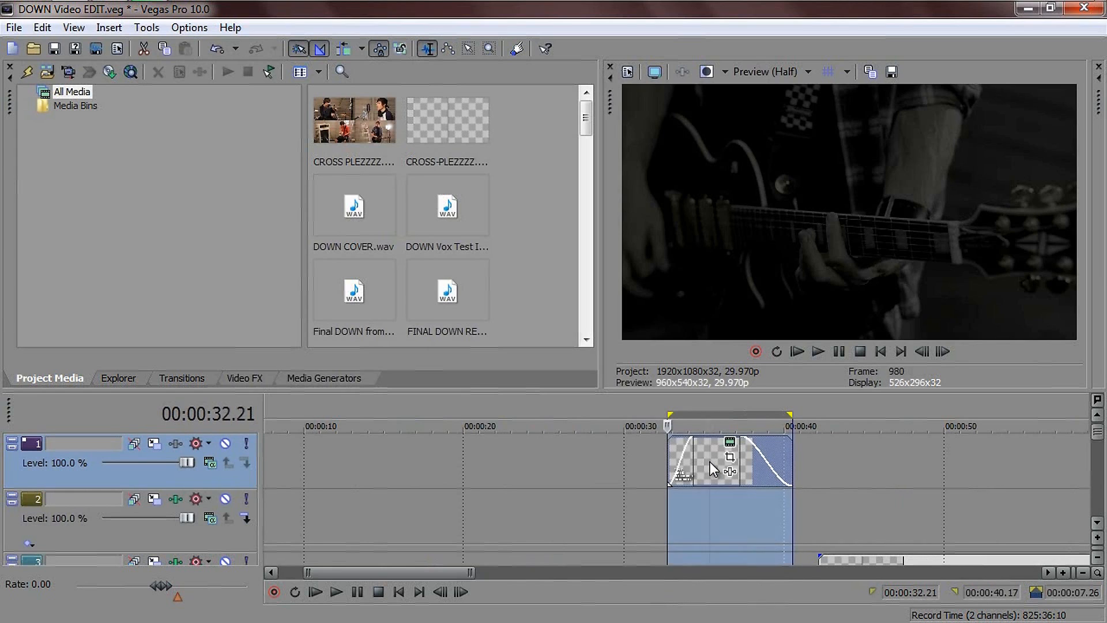
Step: Play back the loop region over the first title event on track 1 and stop playback
scroll(700, 459, down, 1)
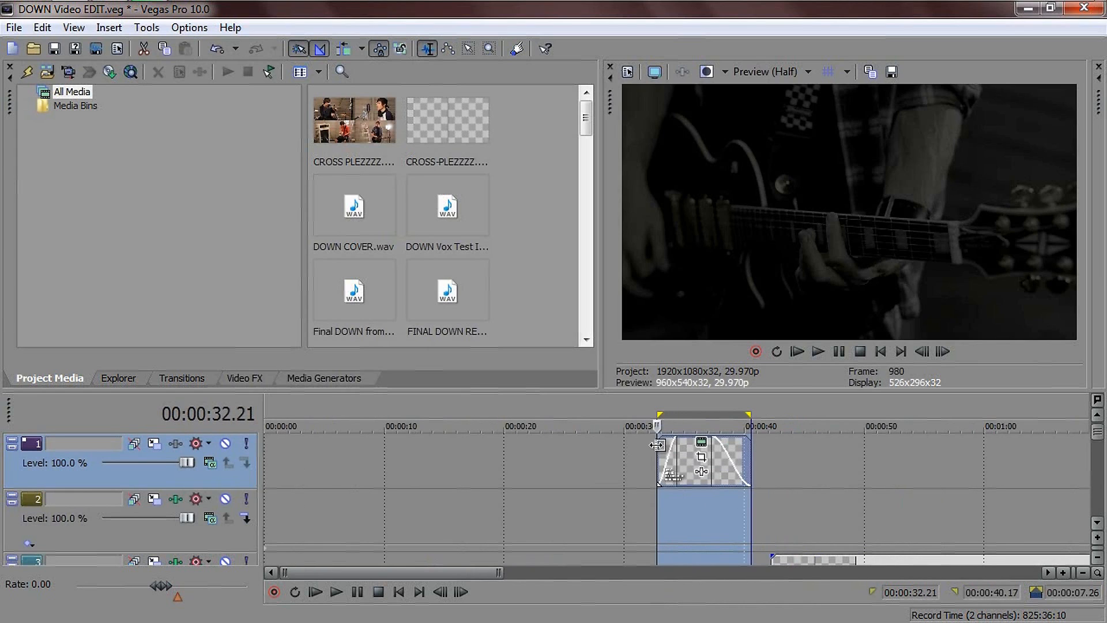
key(space)
key(space)
Step: Extend the end of the loop region to the end of the last drum clip on track 5, at 00:03:38.03
scroll(723, 487, down, 2)
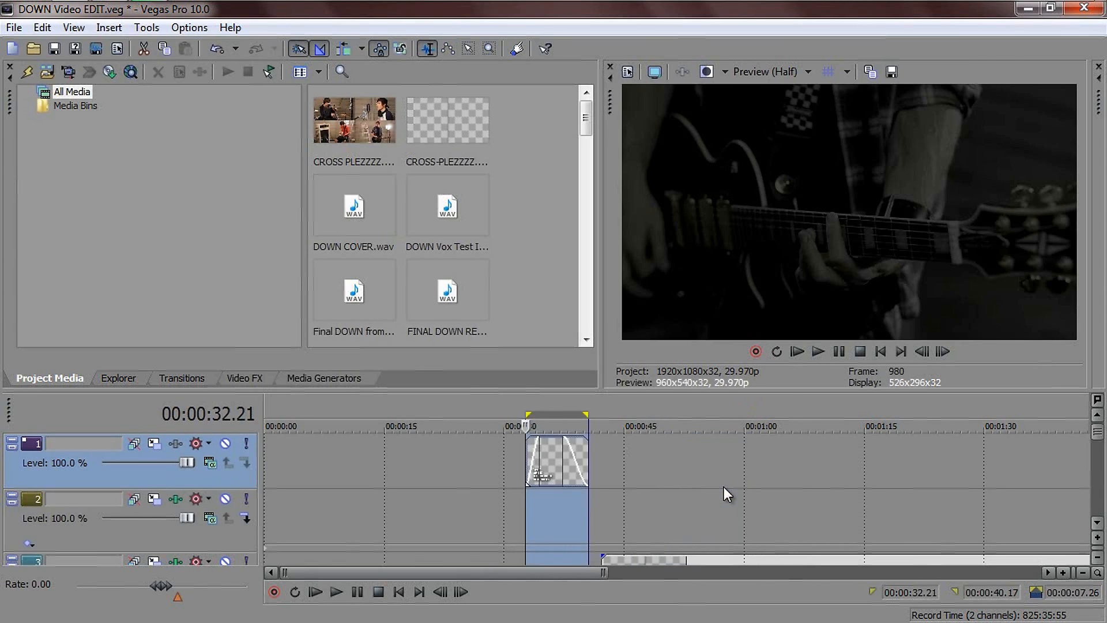
scroll(632, 476, down, 3)
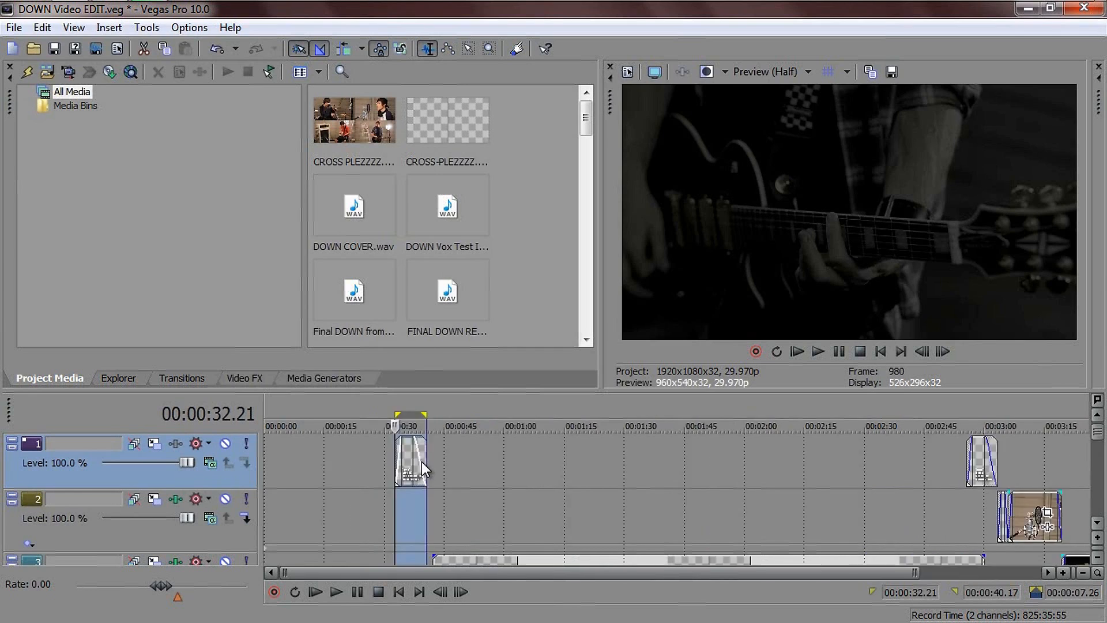
scroll(424, 460, up, 2)
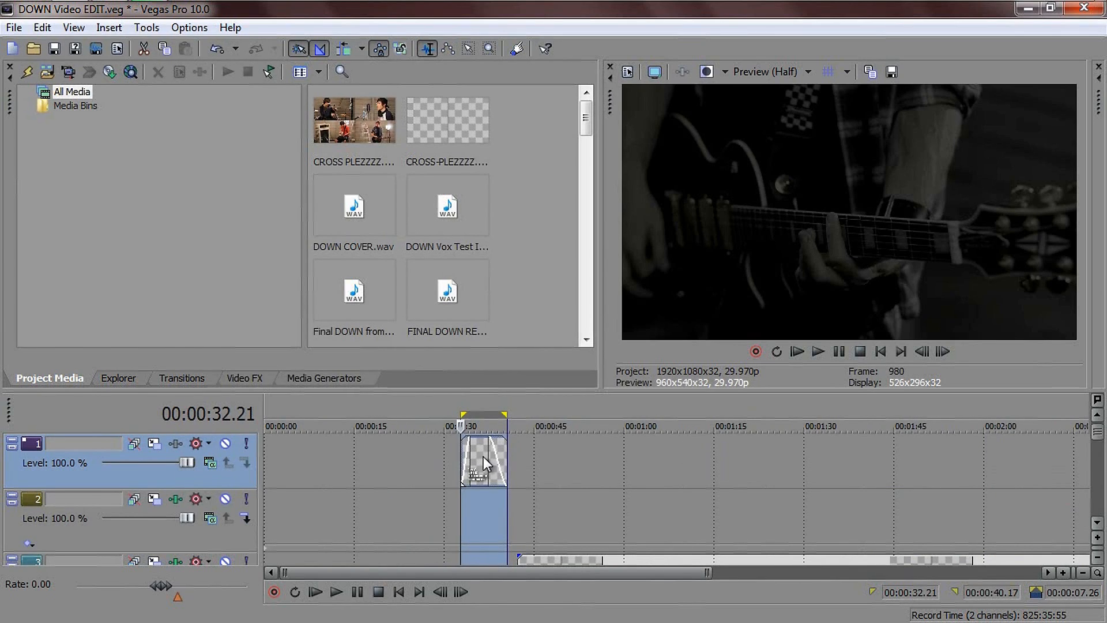
scroll(501, 425, down, 2)
mouse_move(416, 415)
mouse_down()
mouse_move(455, 425)
mouse_move(425, 415)
mouse_move(1075, 424)
mouse_move(1029, 425)
mouse_up()
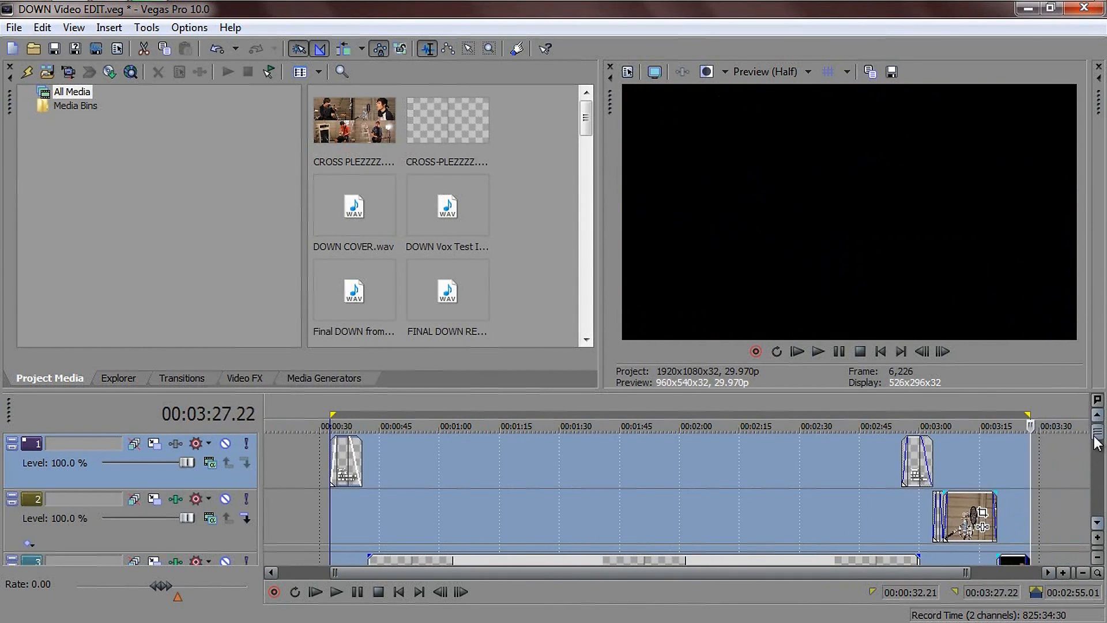
drag(1095, 436, 1094, 445)
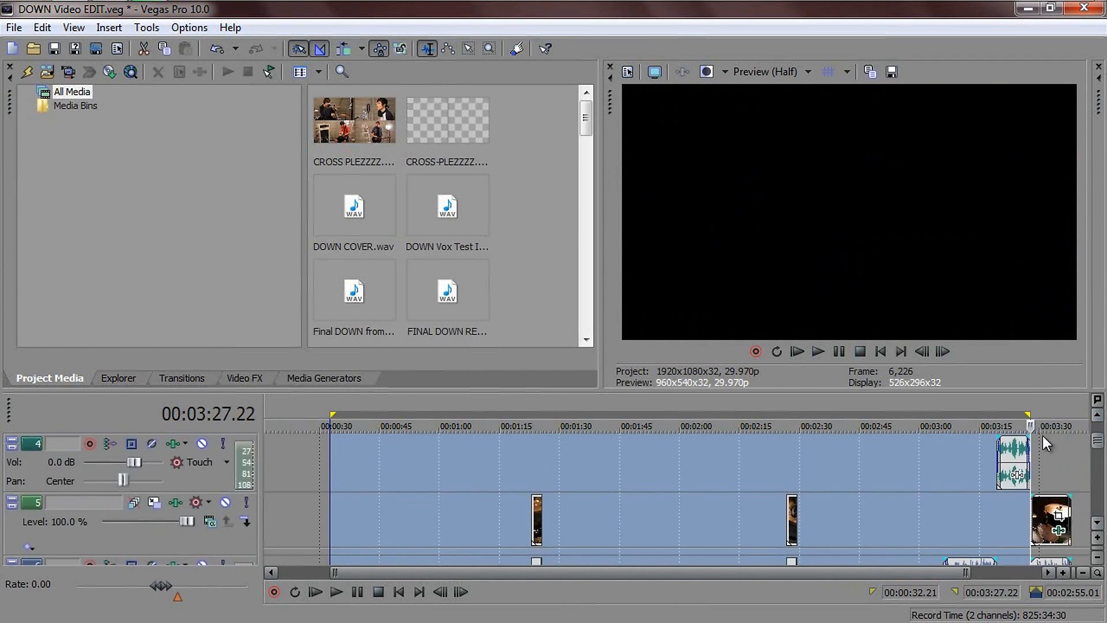
drag(1029, 415, 1087, 415)
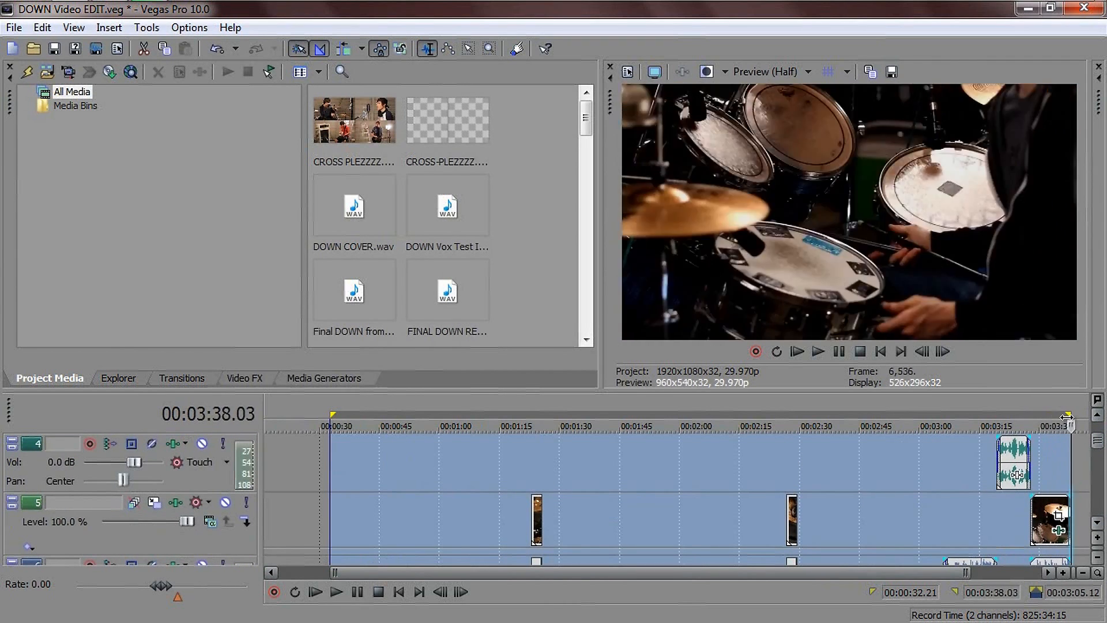
scroll(968, 493, up, 5)
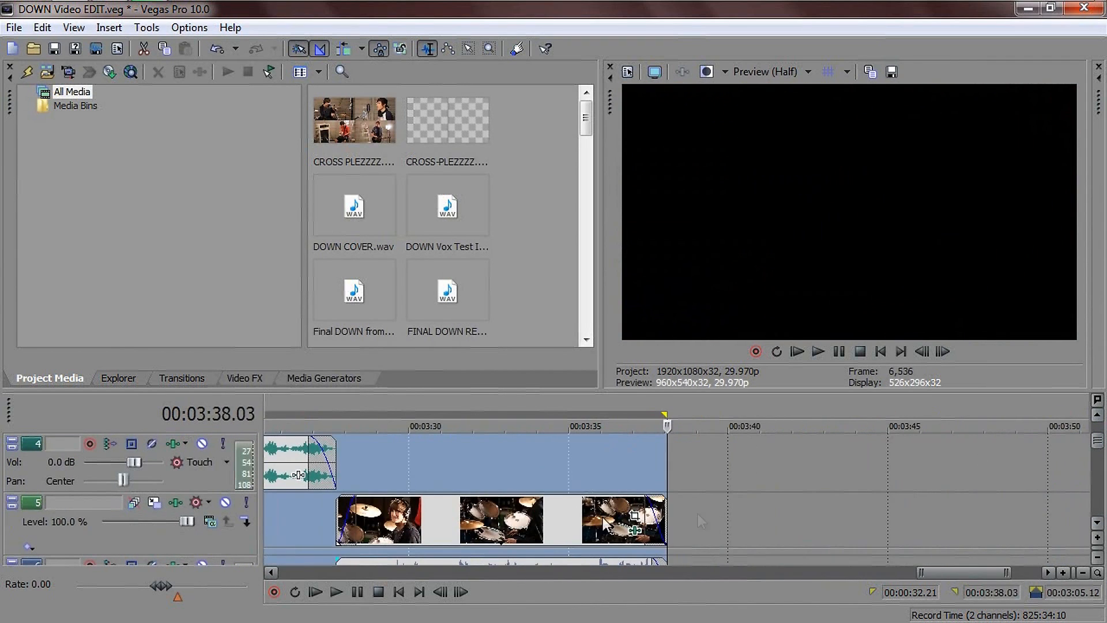
scroll(809, 462, down, 3)
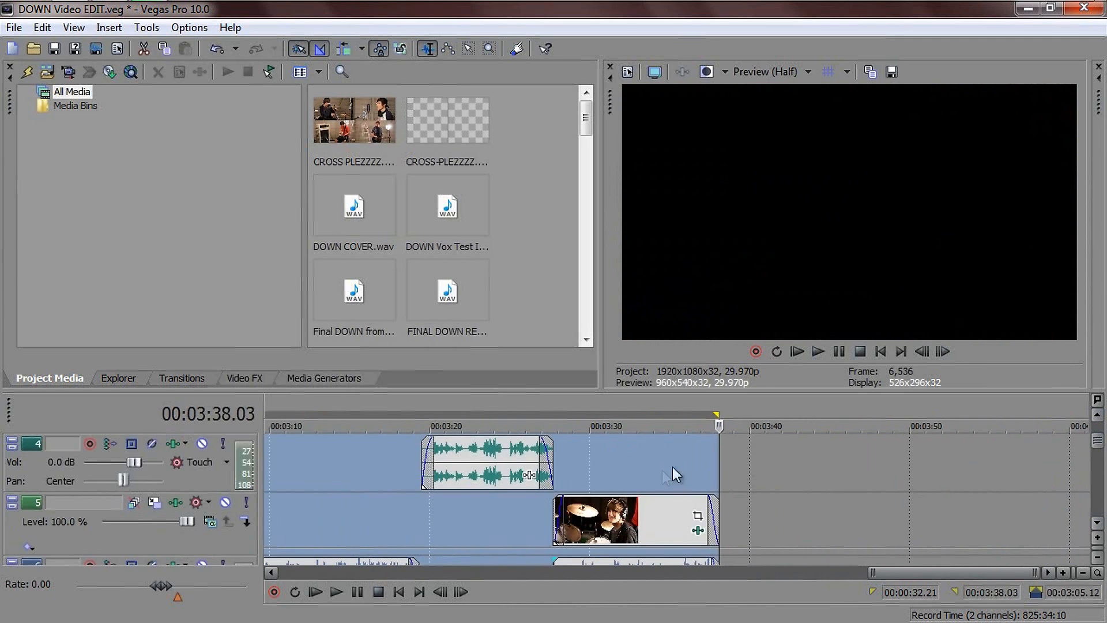
scroll(701, 485, down, 6)
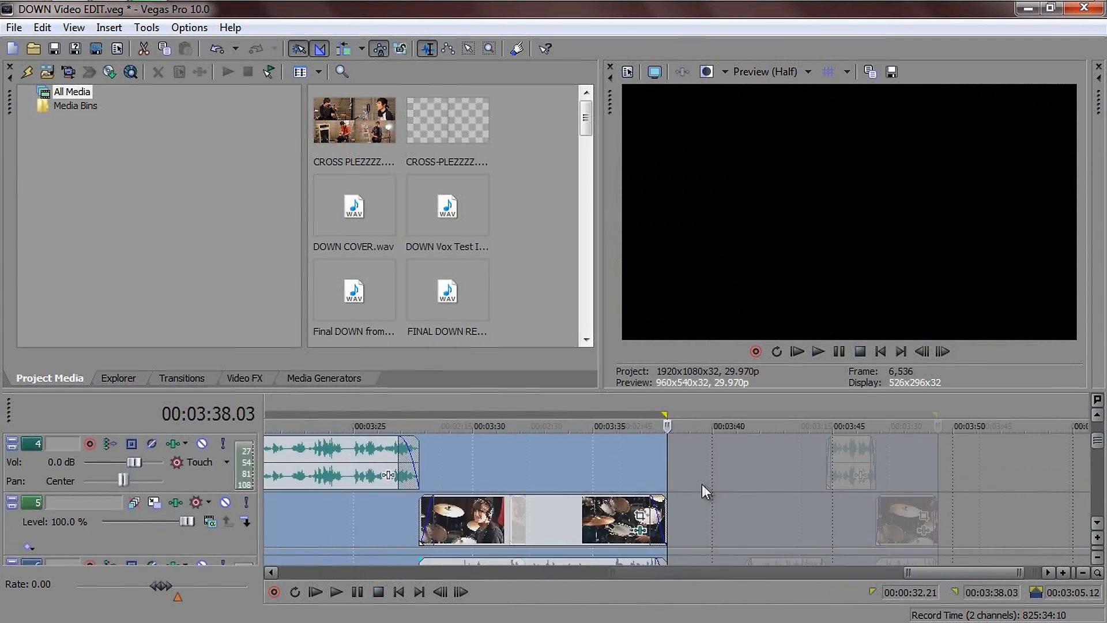
scroll(915, 490, down, 1)
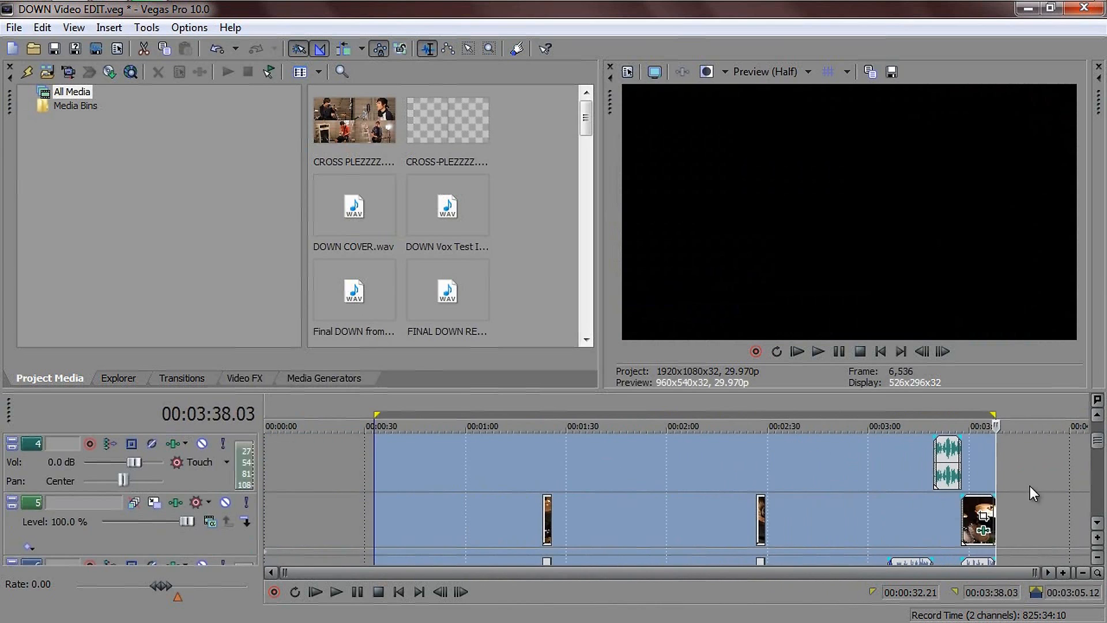
Step: Set the loop region to run from the start of the first title event on track 1 to 00:00:47.04
scroll(1074, 454, up, 1)
mouse_move(1097, 437)
mouse_down()
mouse_move(1096, 530)
mouse_move(1081, 428)
mouse_up()
scroll(466, 465, down, 2)
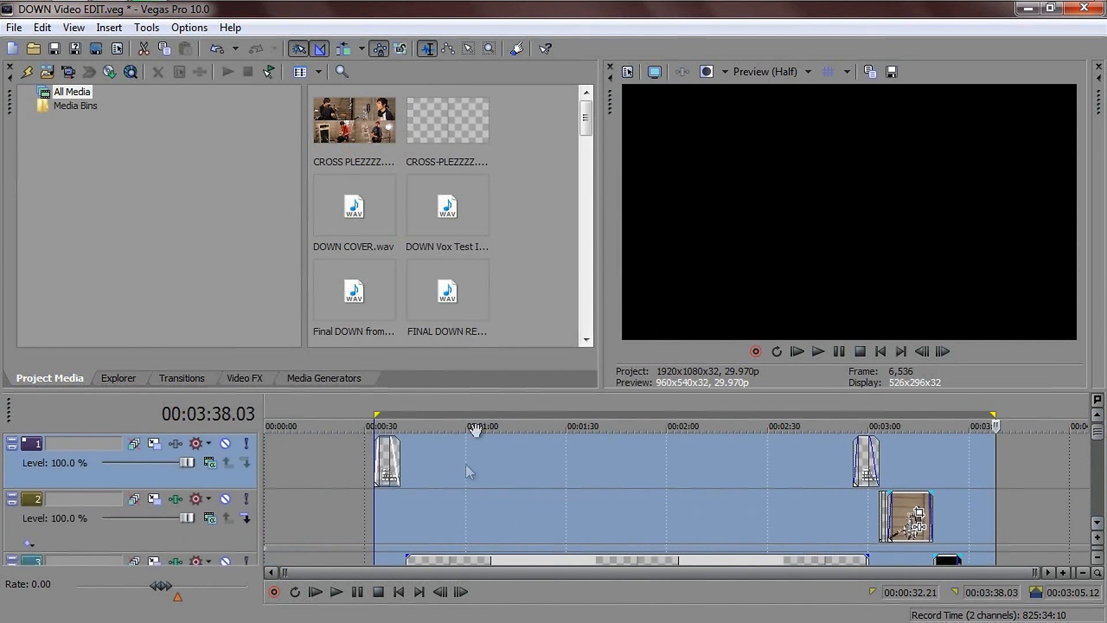
double_click(385, 461)
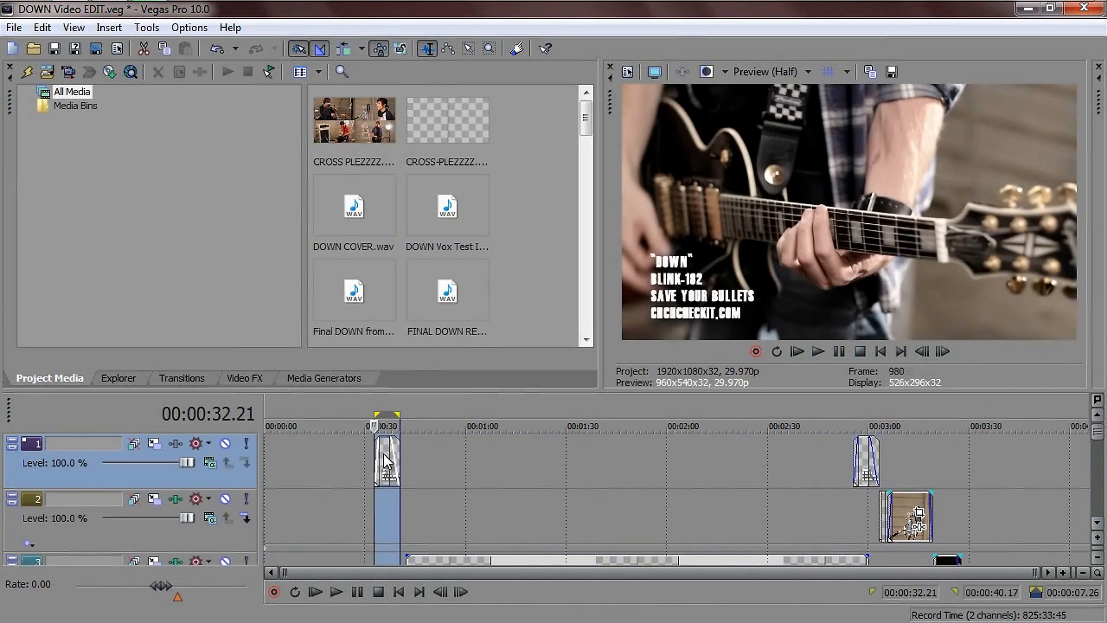
scroll(382, 455, up, 3)
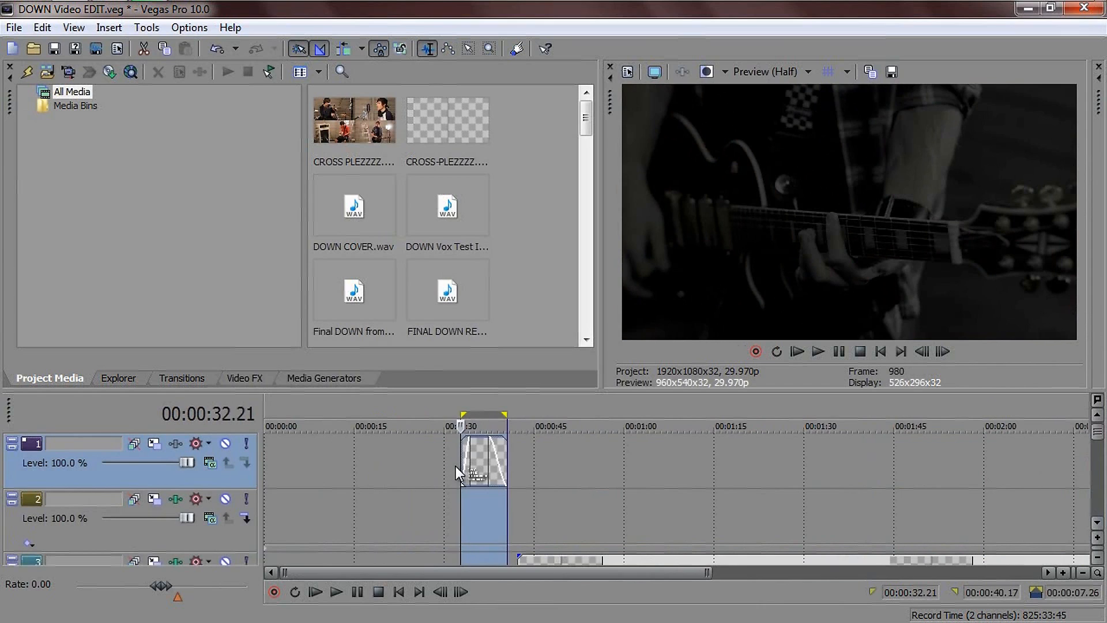
scroll(490, 466, up, 2)
scroll(574, 458, down, 2)
mouse_move(505, 415)
mouse_down()
mouse_move(617, 419)
mouse_move(593, 424)
mouse_up()
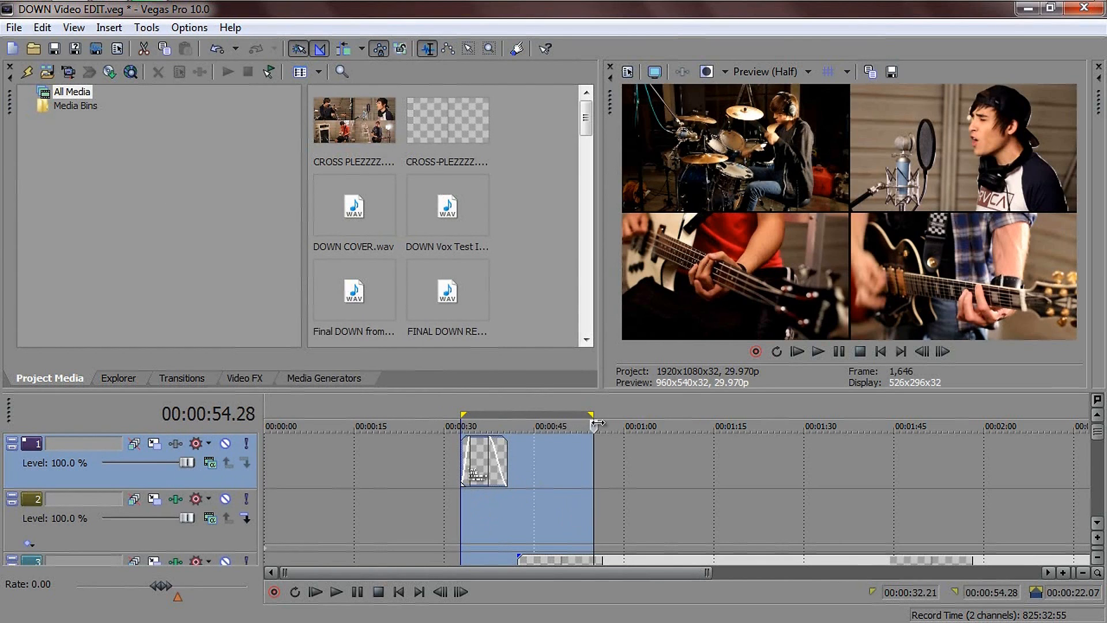
drag(592, 416, 547, 425)
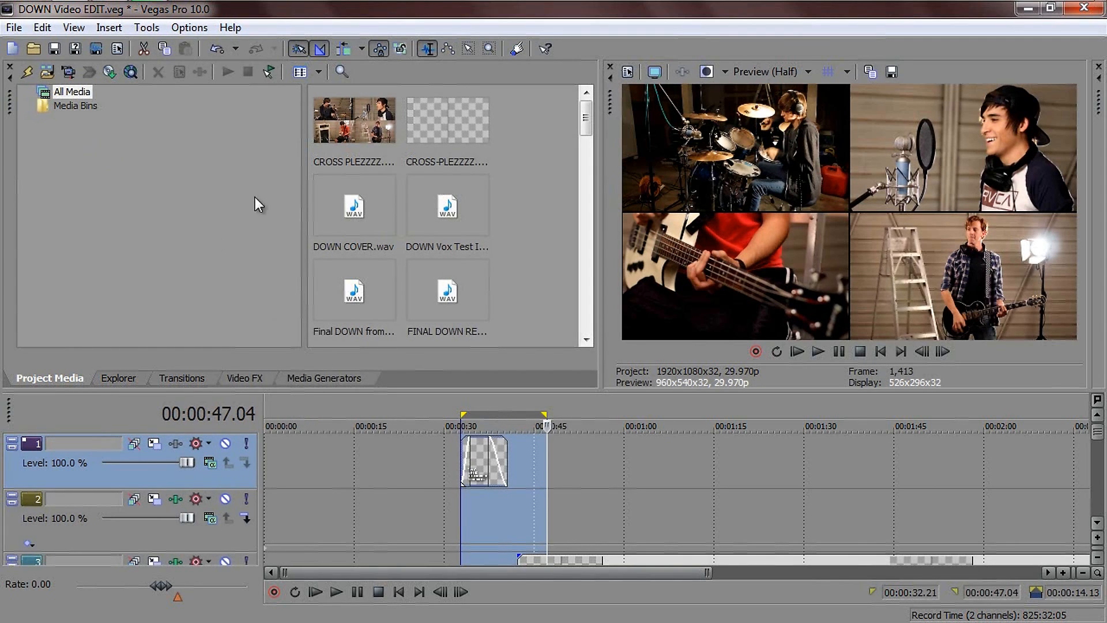
Step: Open the Render As dialog and look through the available output file types, keeping QuickTime 7 (*.mov)
click(14, 28)
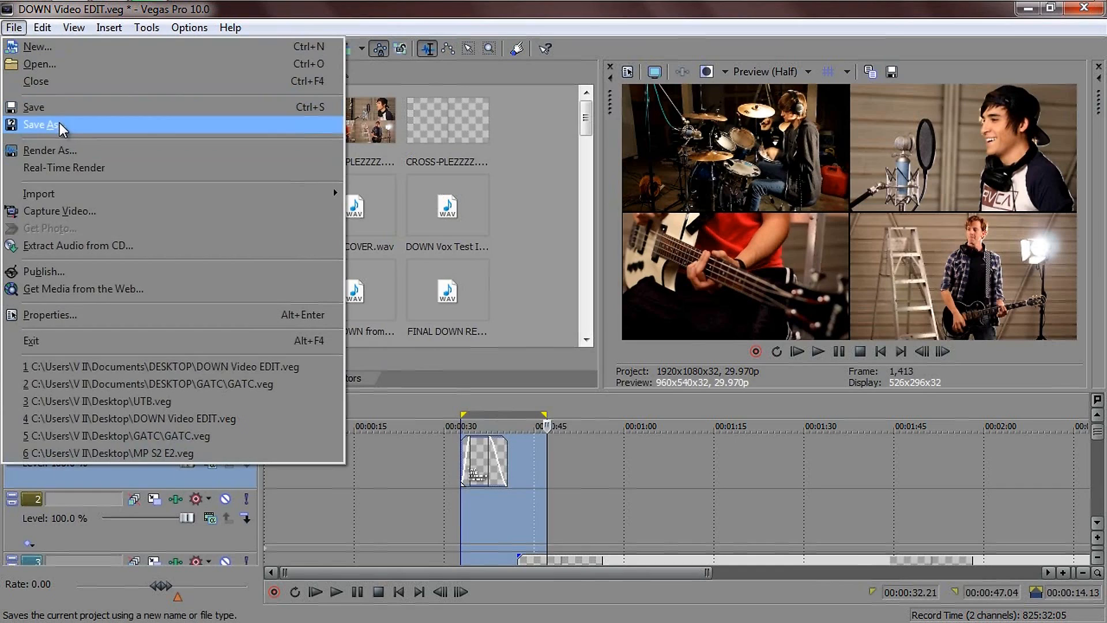
click(88, 152)
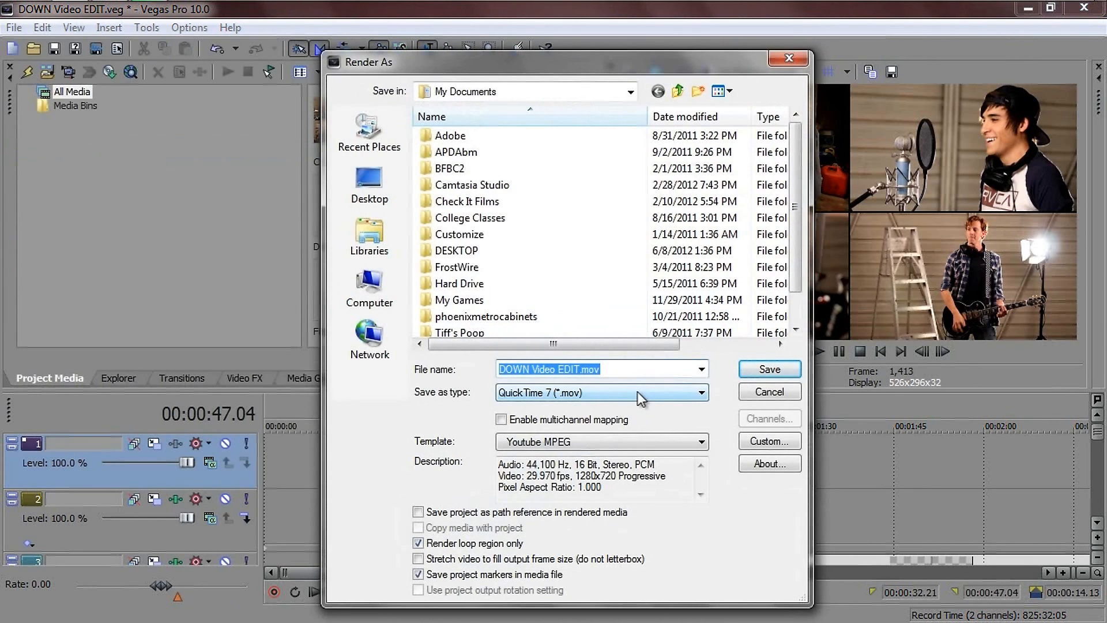
click(603, 396)
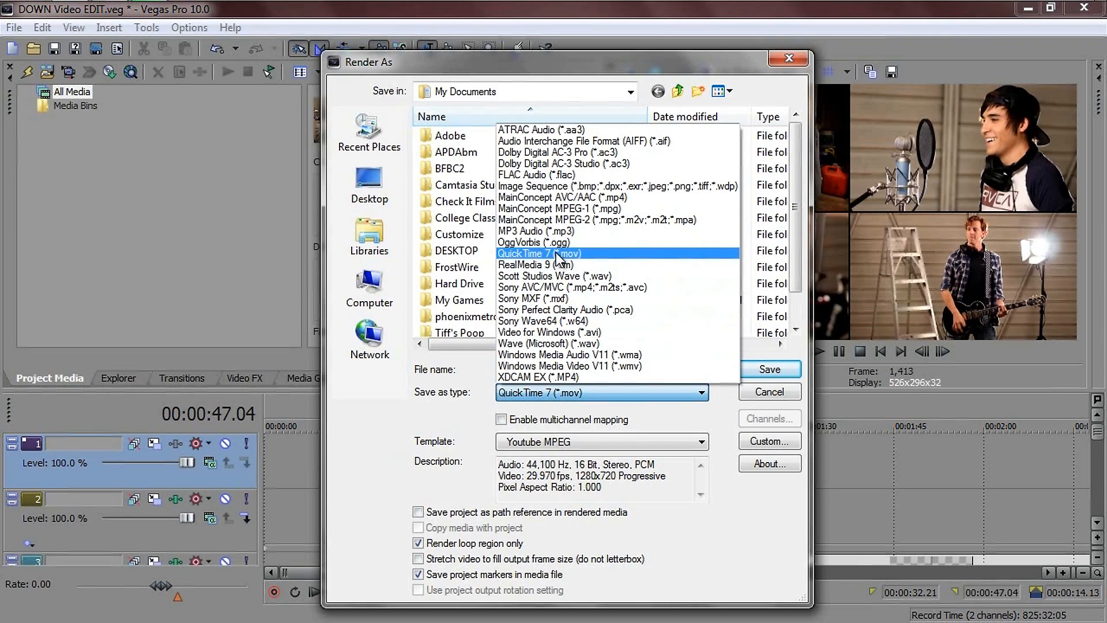
click(486, 59)
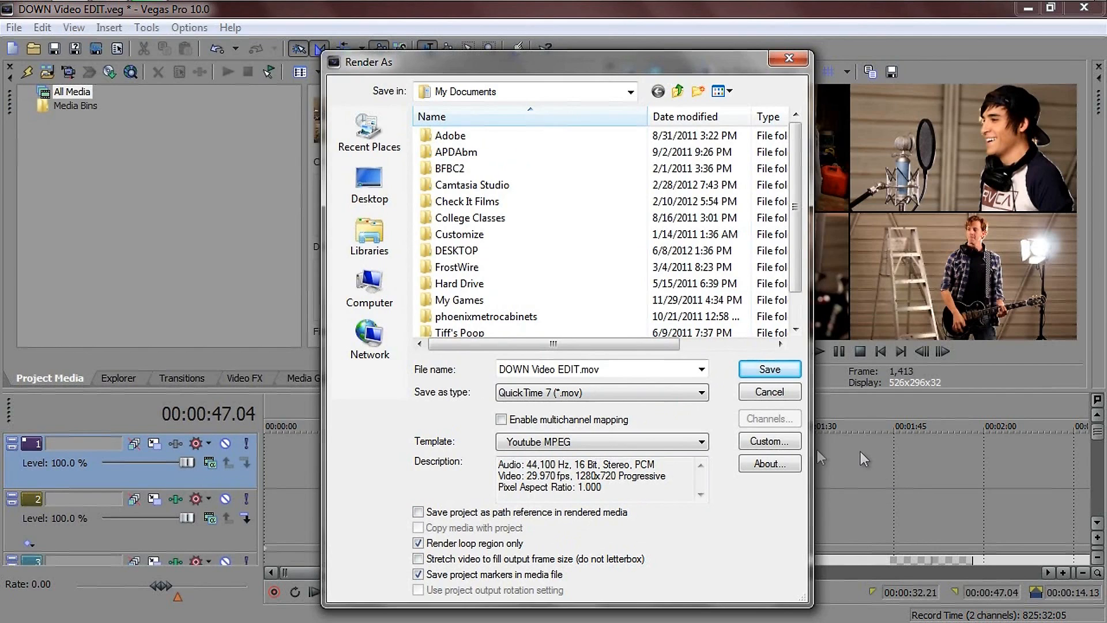
Step: Set the render template to = Full Quality
click(597, 440)
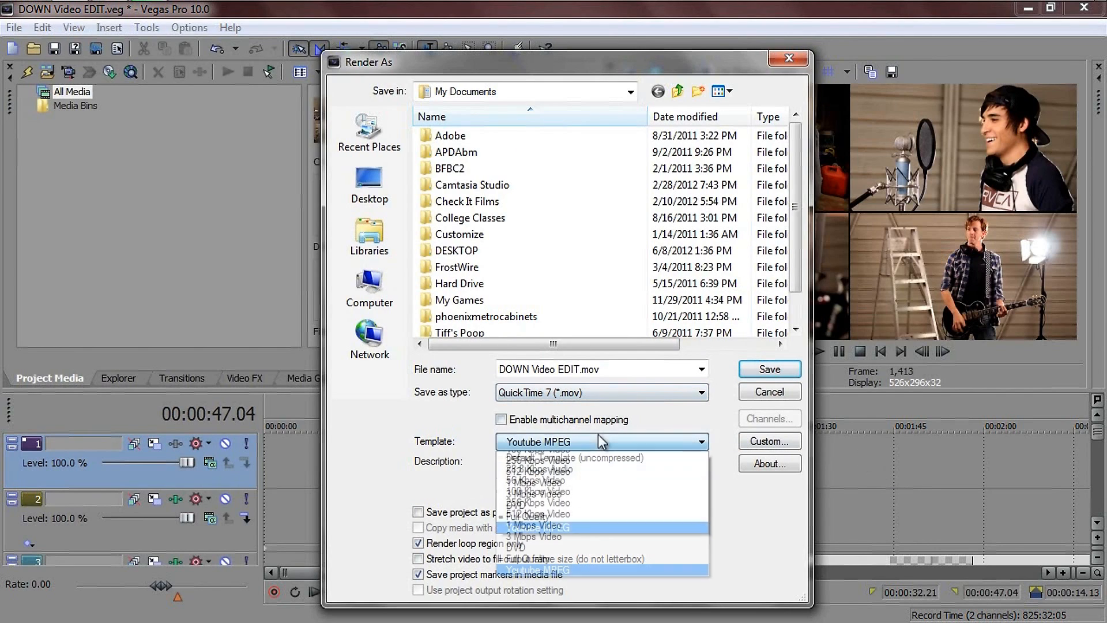
click(547, 558)
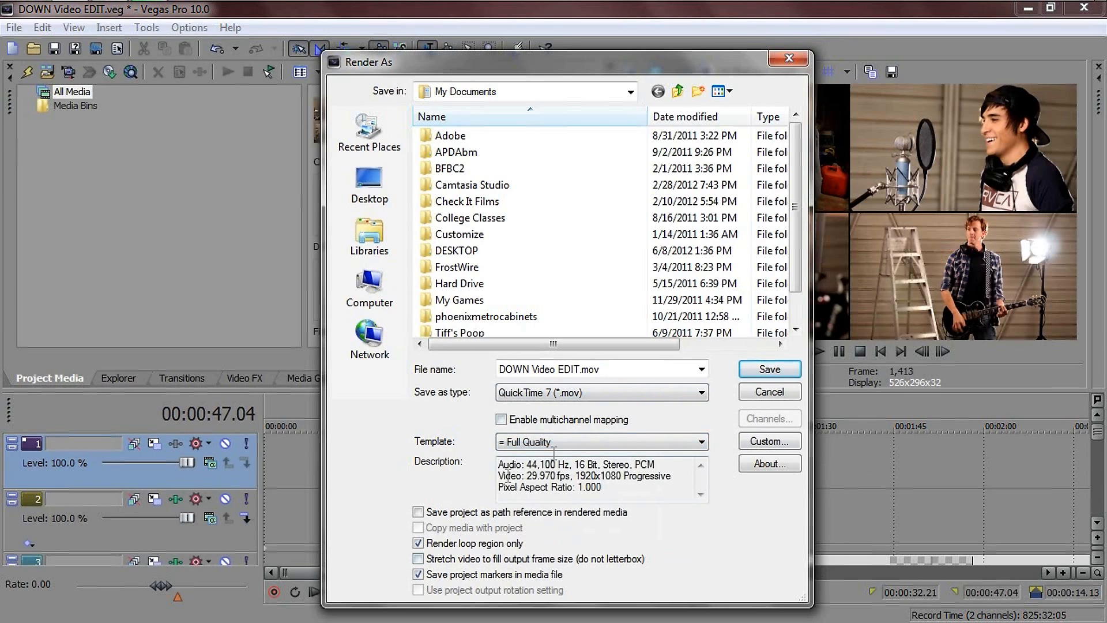
Step: Choose QuickTime 7 (*.mov) as the output file type and Default Template (uncompressed) as the render template
click(586, 394)
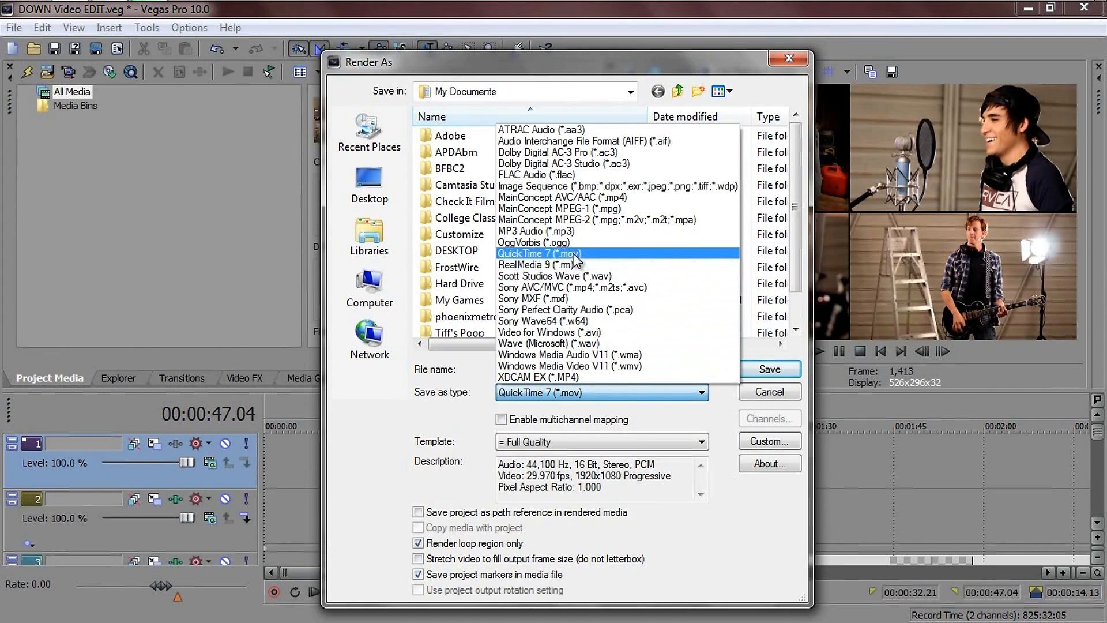
click(573, 255)
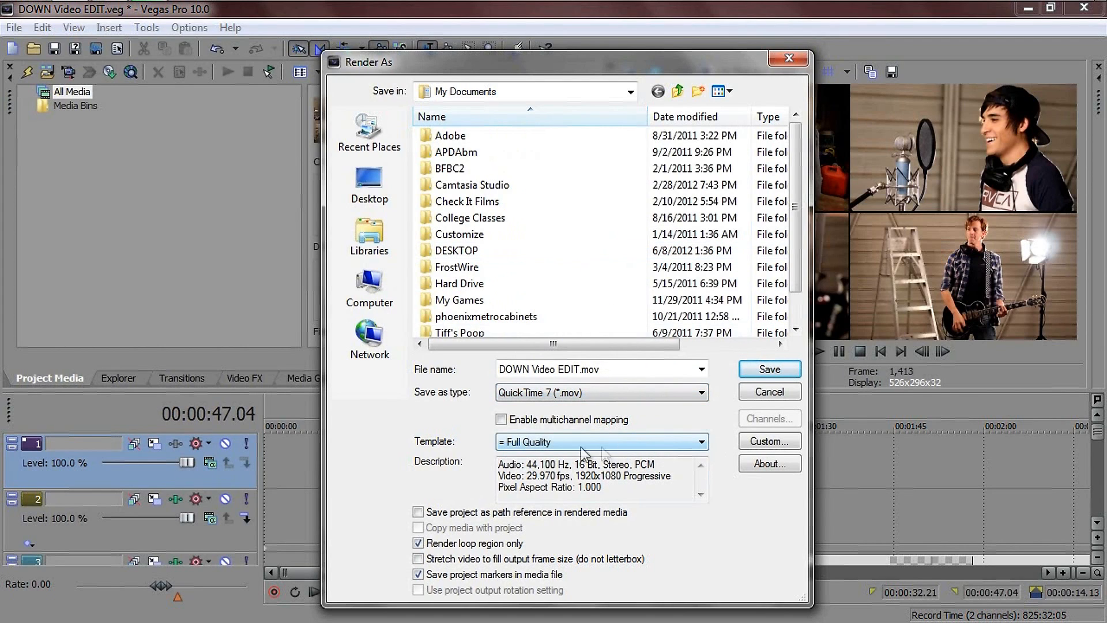
click(565, 443)
click(587, 459)
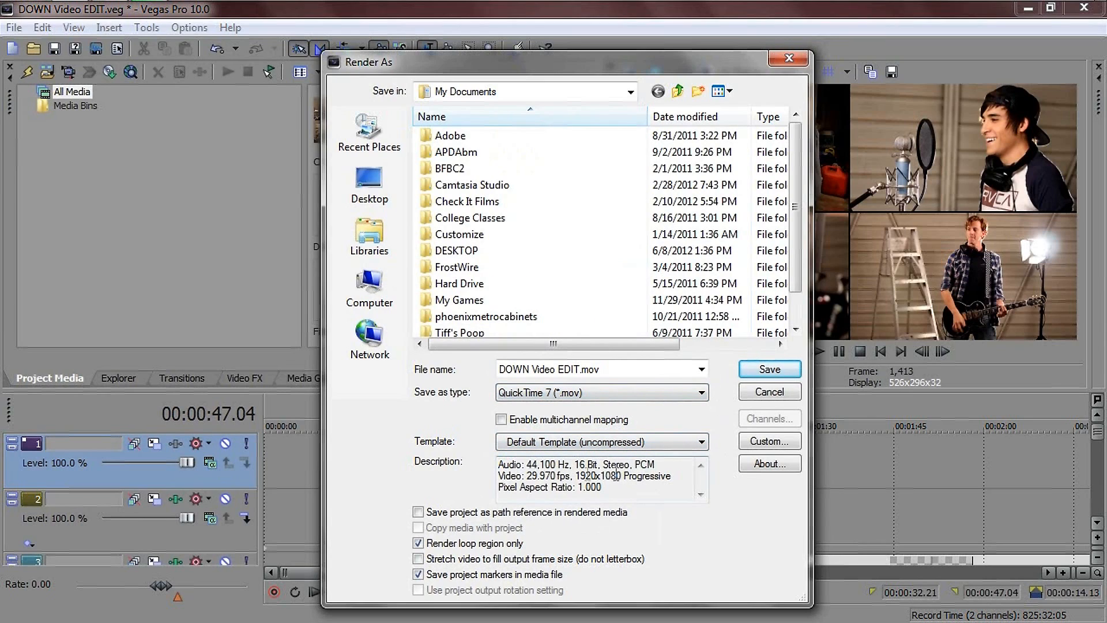
Step: Open the custom settings, fill in the notes with a title and author credit, and save the template as Full Quality Tut
click(756, 442)
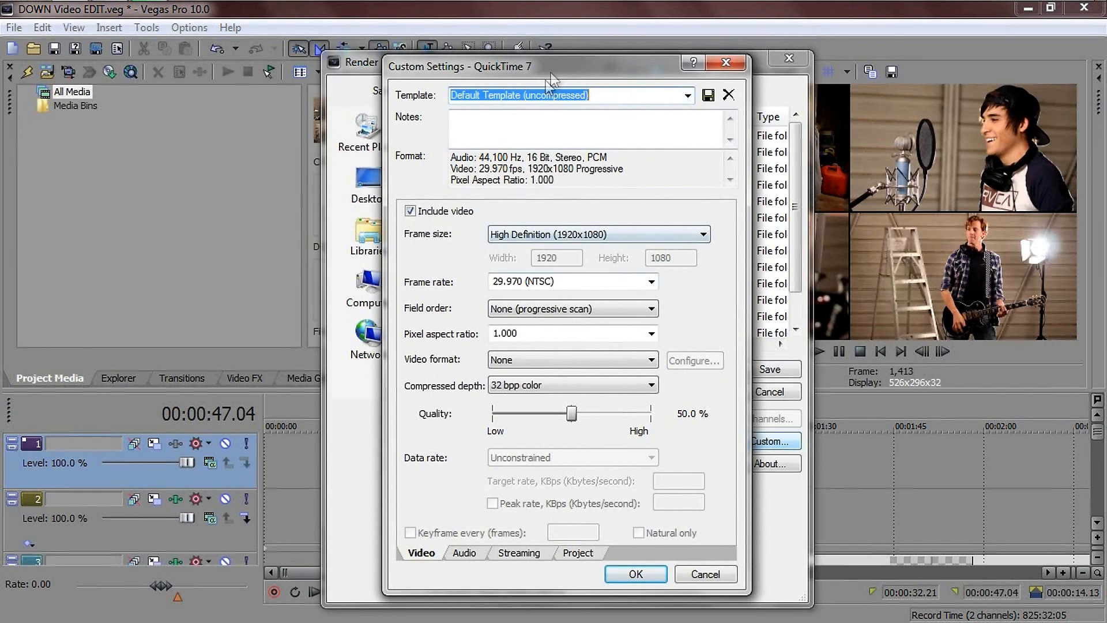
click(548, 131)
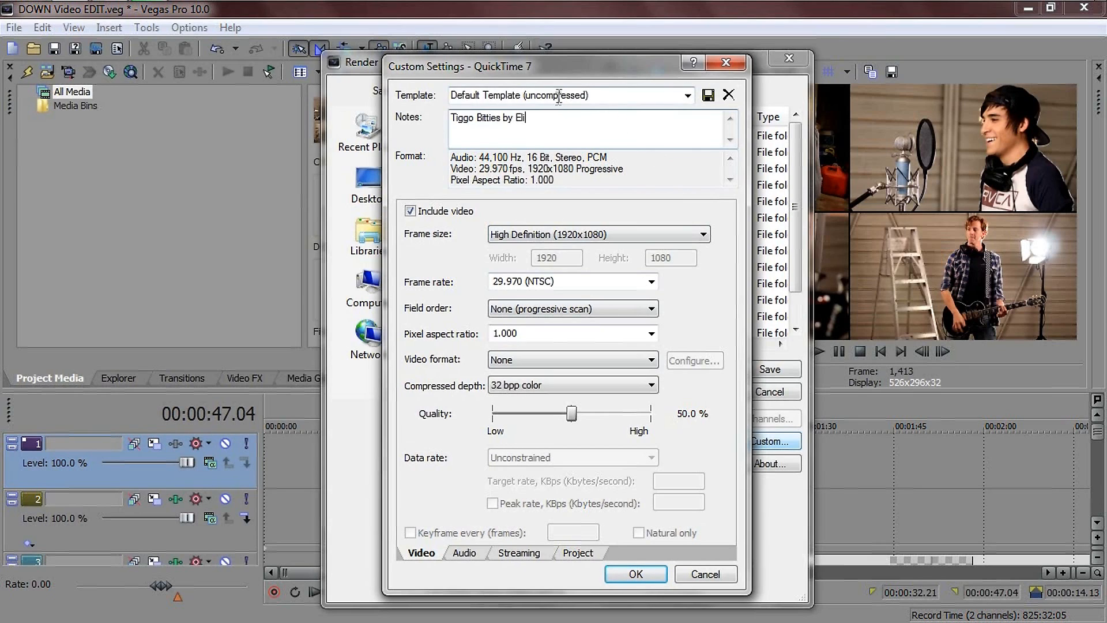
click(588, 98)
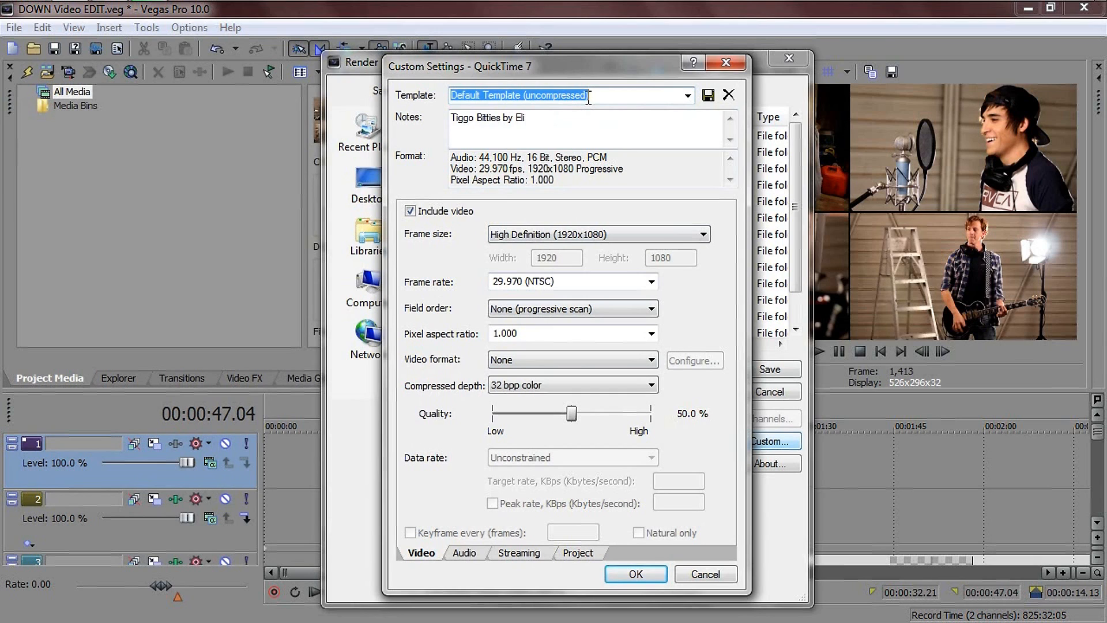
text(Full Quality Tut)
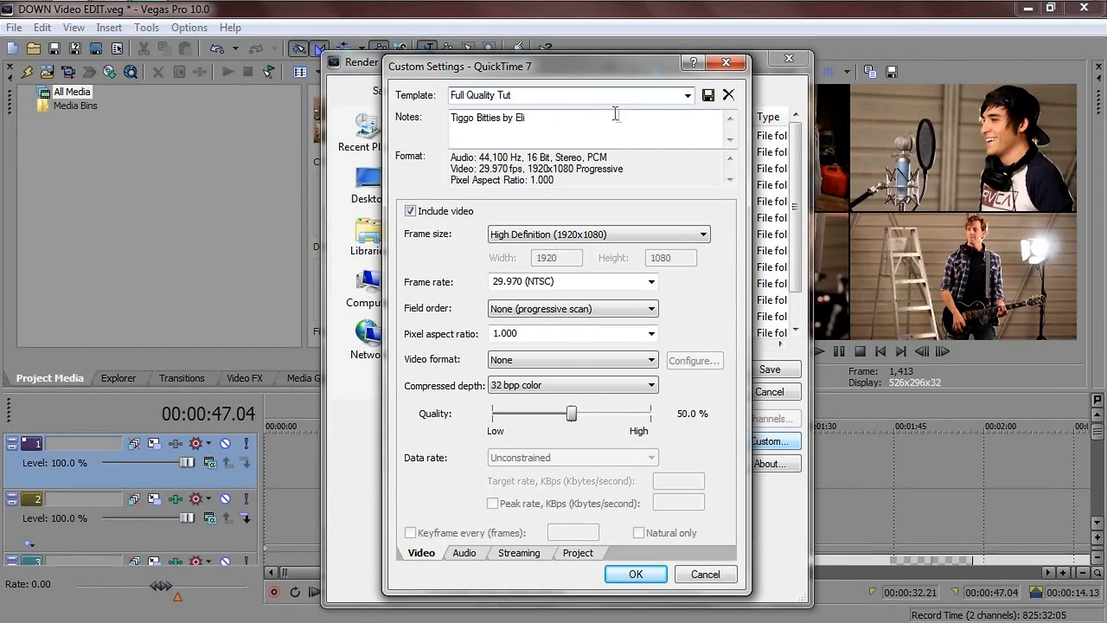
click(588, 124)
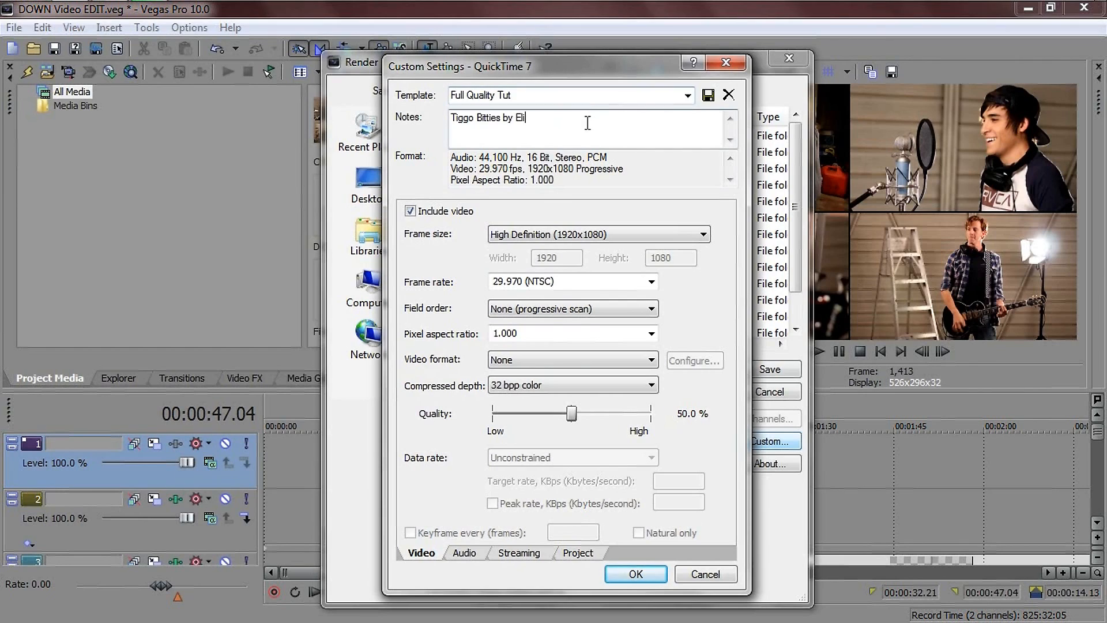
click(708, 96)
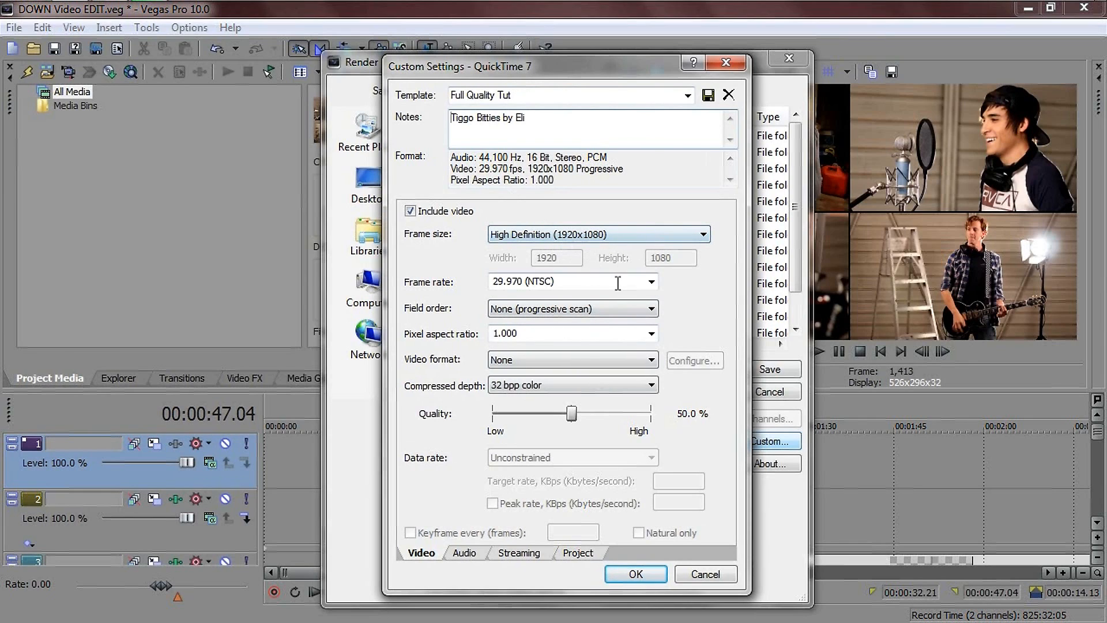
Step: Set the template's frame size to High Definition (1920x1080) and its frame rate to 29.970 (NTSC)
click(579, 236)
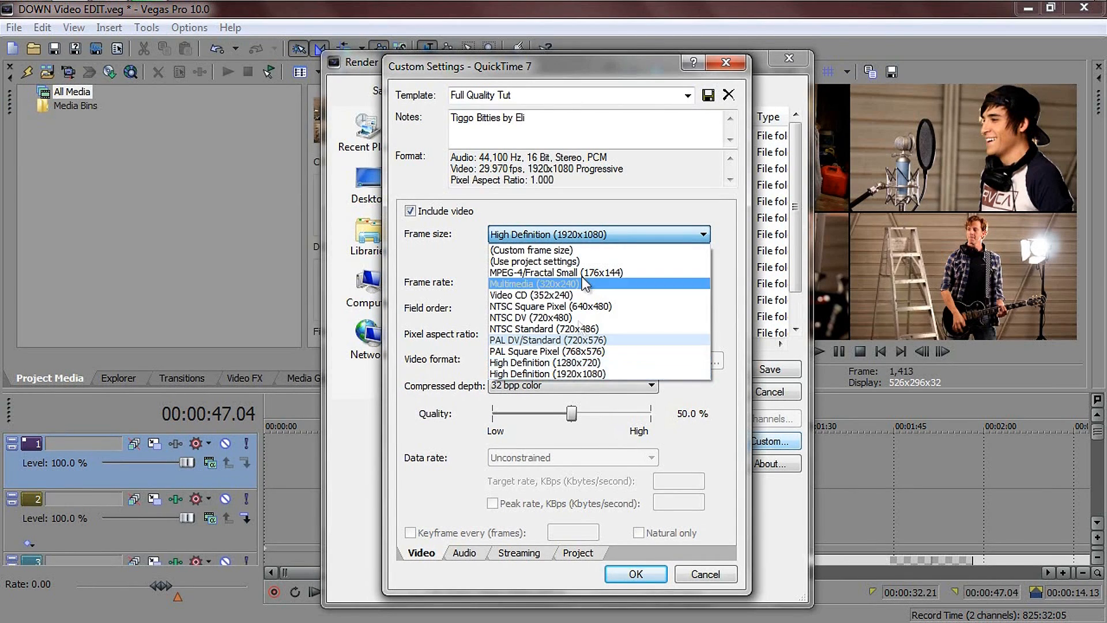
click(588, 238)
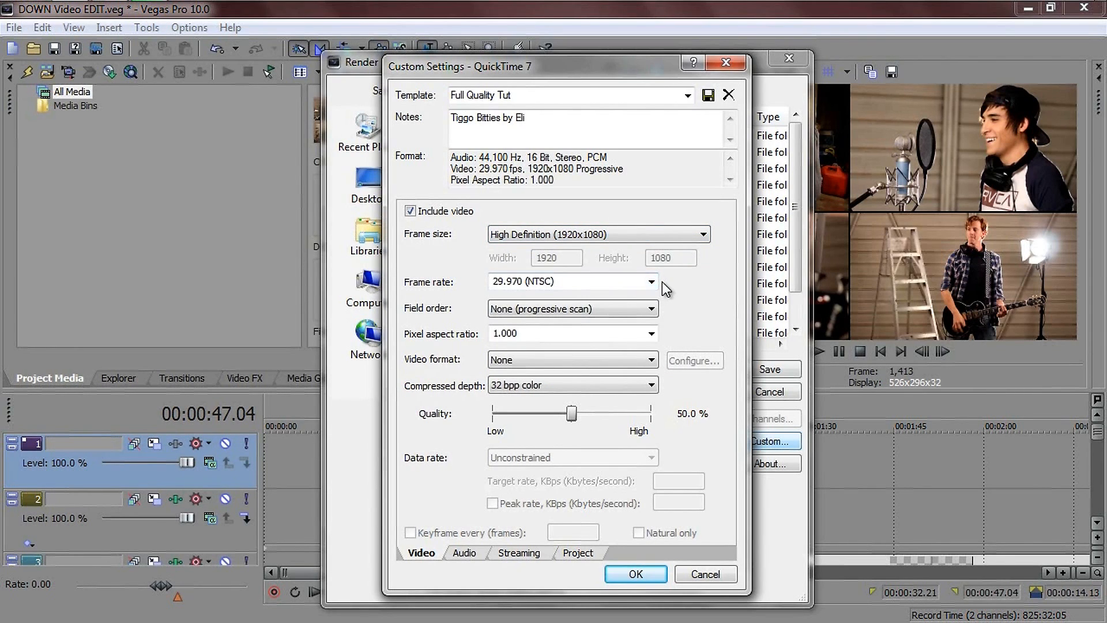
click(613, 235)
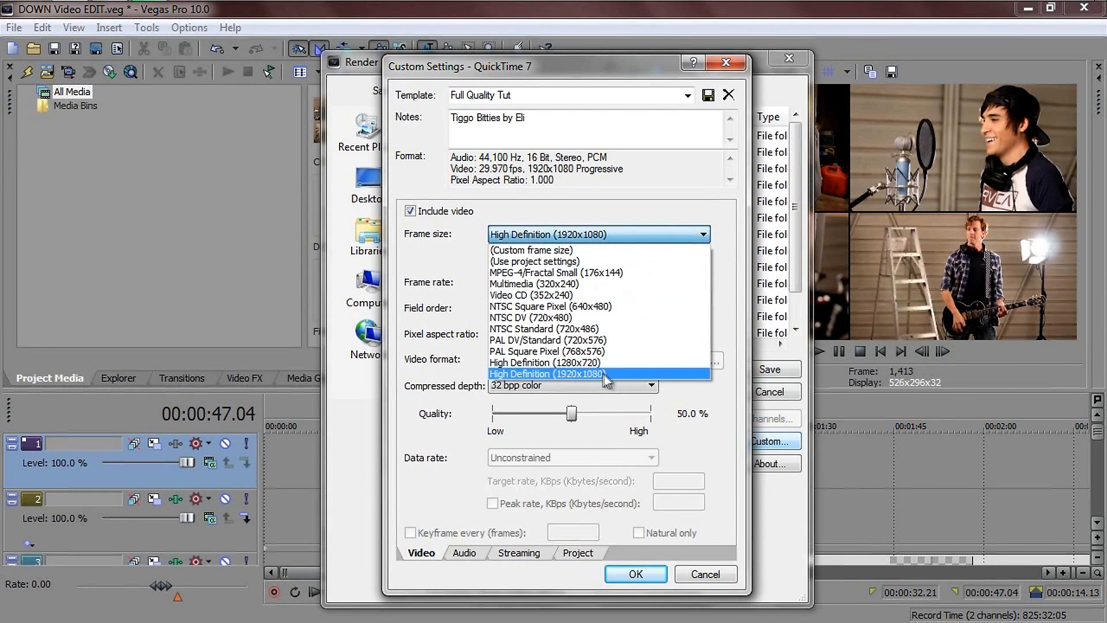
click(606, 373)
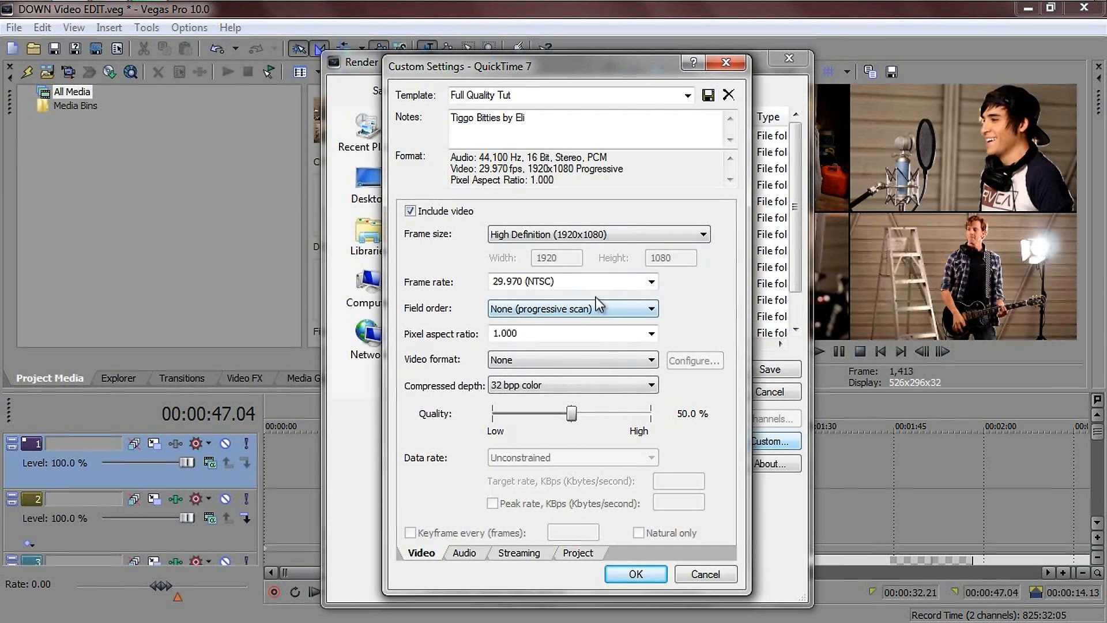
click(651, 282)
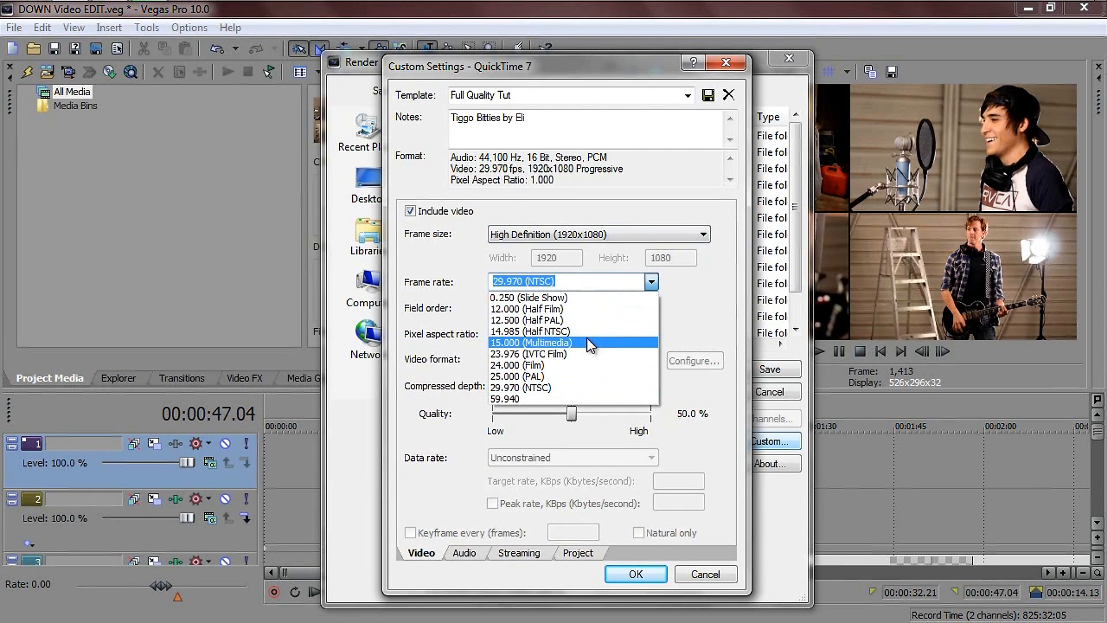
click(523, 382)
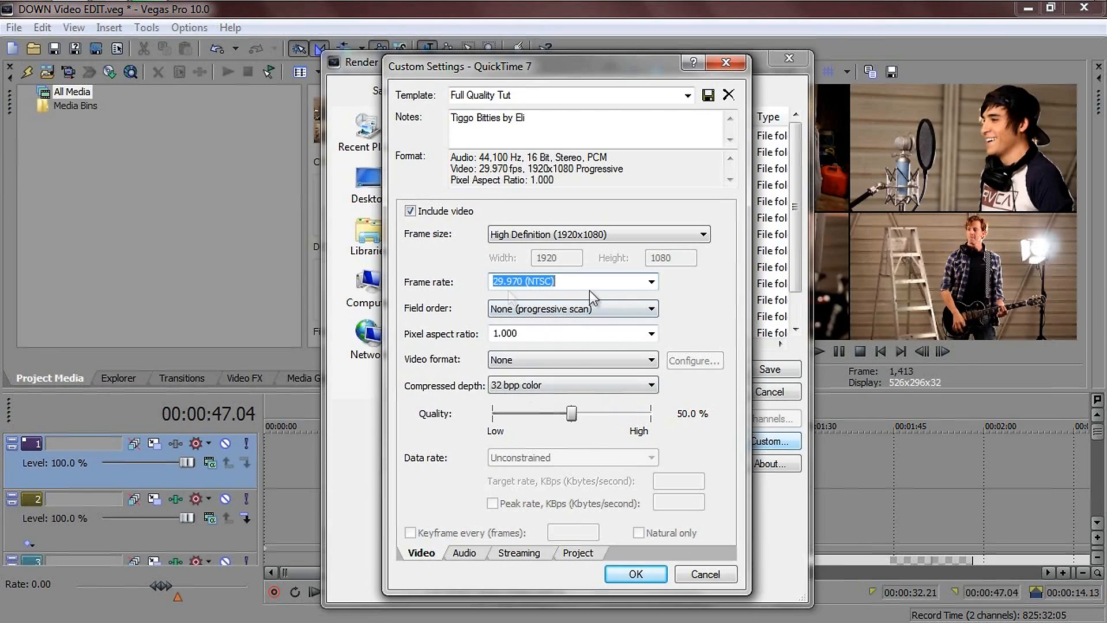
Step: Review the field order and pixel aspect ratio options, keeping None (progressive scan) and 1.000
click(553, 311)
click(551, 314)
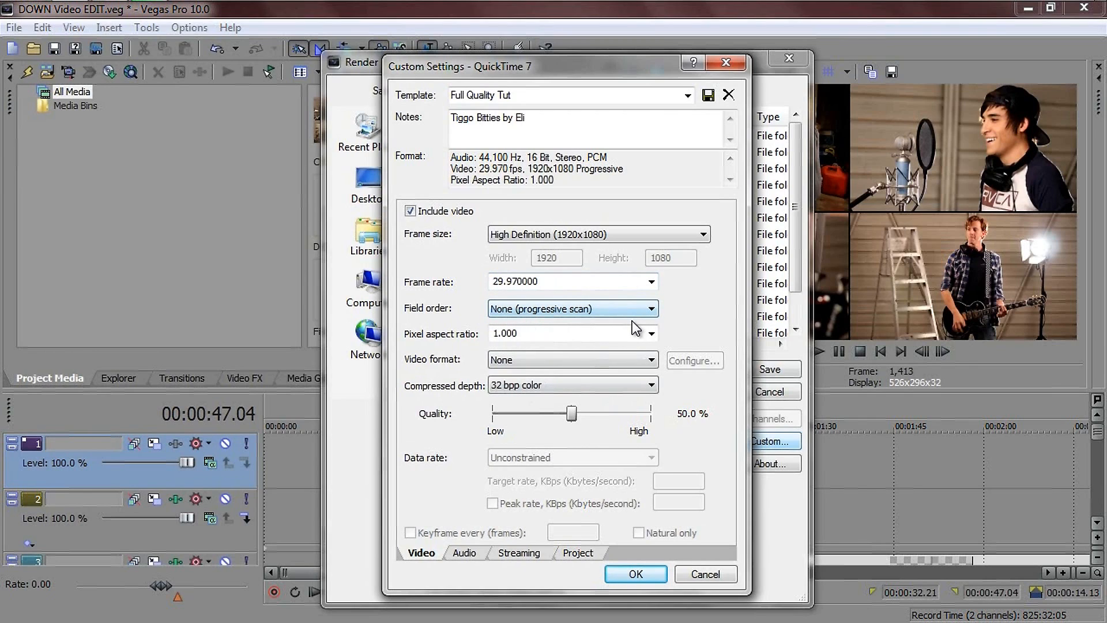
click(652, 334)
click(653, 336)
click(653, 336)
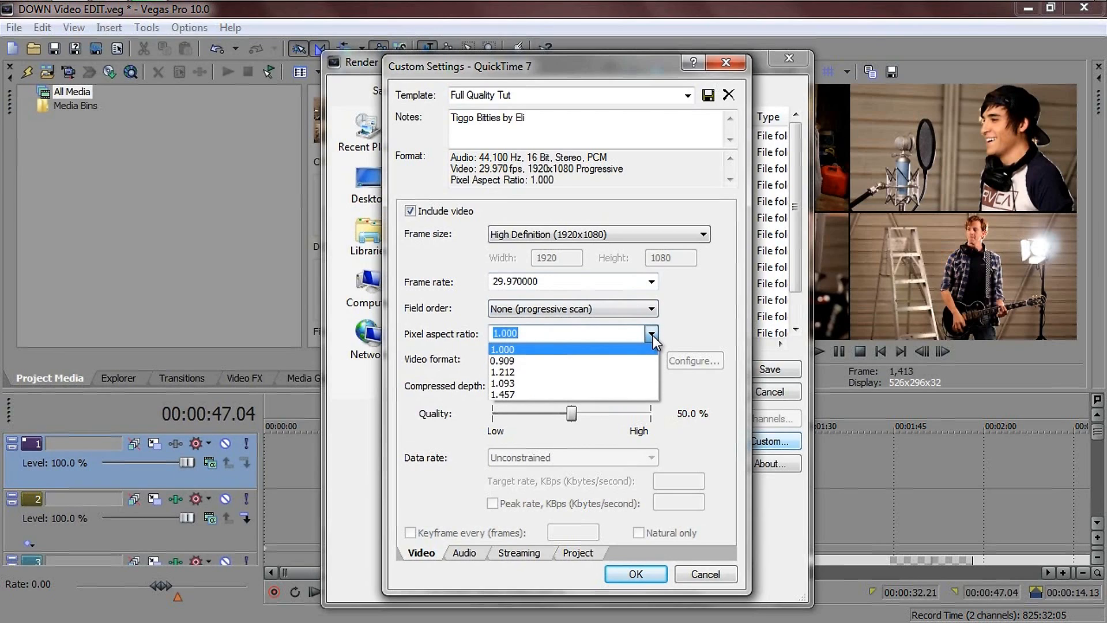
click(697, 330)
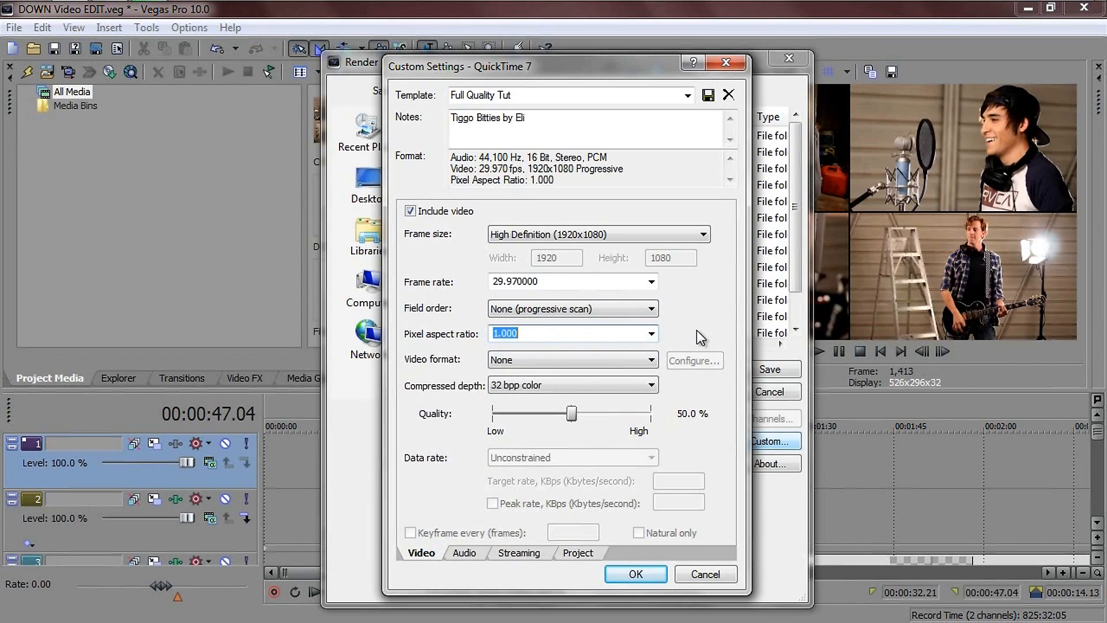
Step: Set the video format to Photo - JPEG and raise the quality to 100%, keeping the compressed depth at 24 bpp color
click(646, 359)
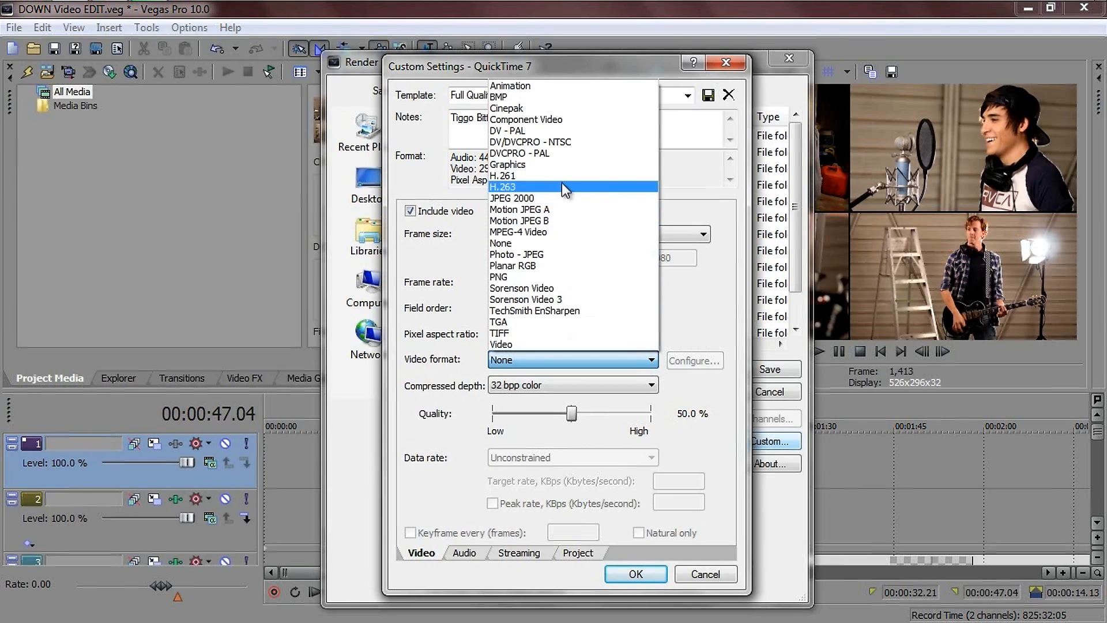
click(523, 255)
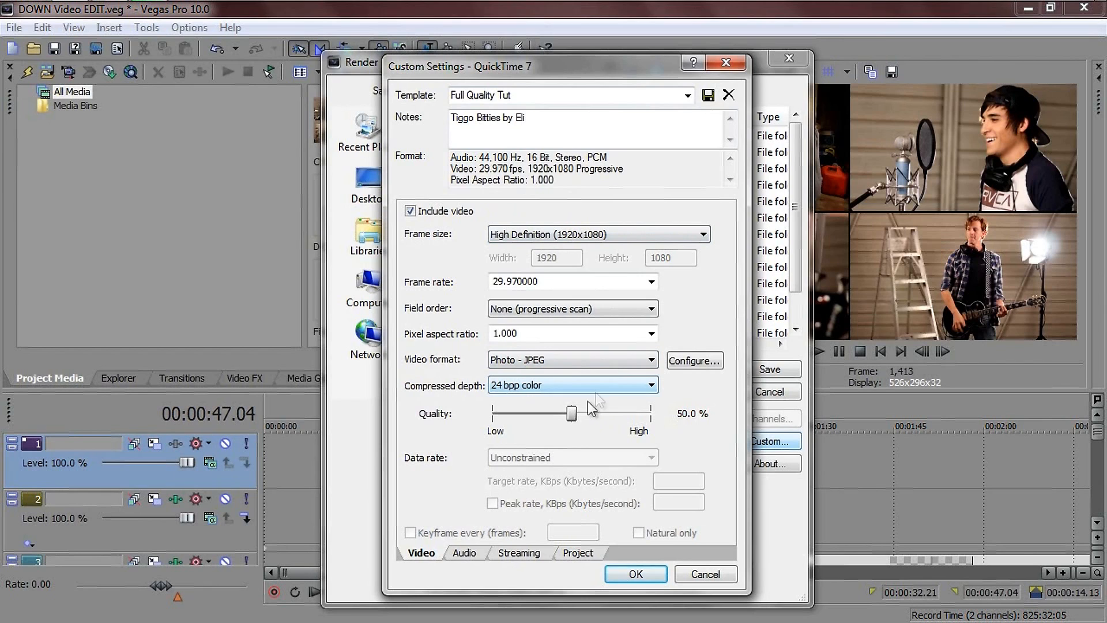
drag(571, 414, 695, 424)
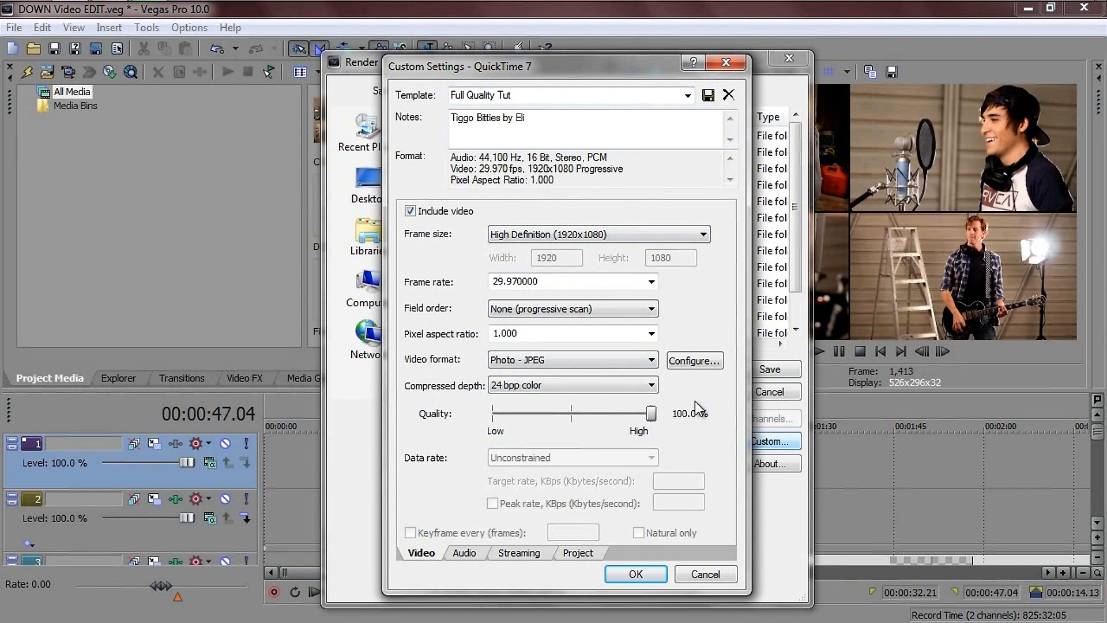
click(608, 388)
click(607, 386)
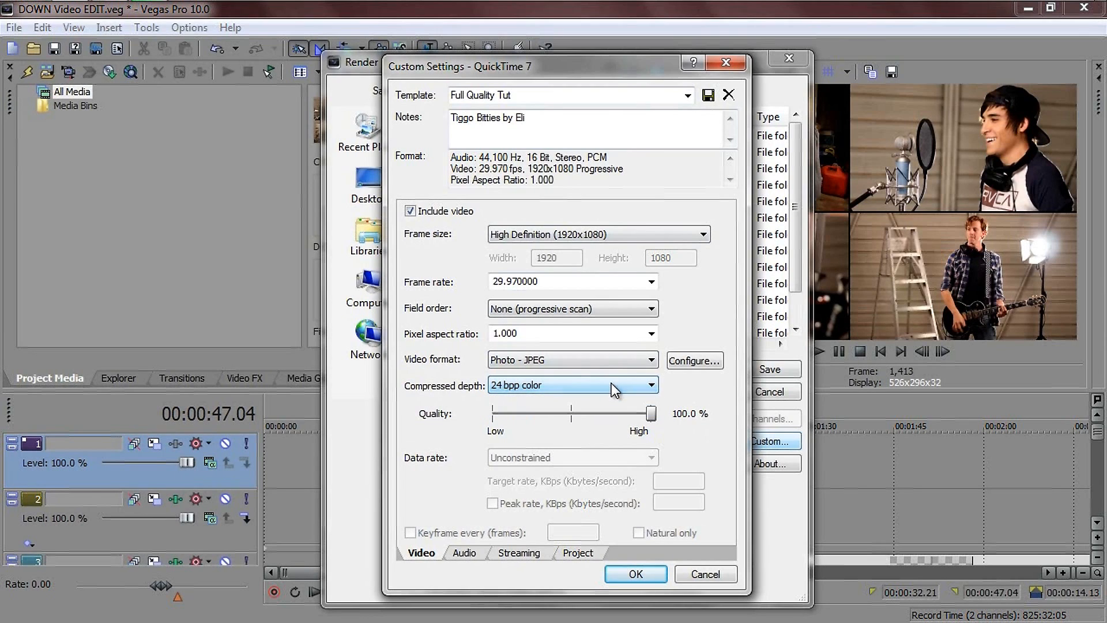
Step: Configure the template's audio: include audio, Uncompressed format, 44,100 Hz sample rate and 16 bit depth
click(465, 553)
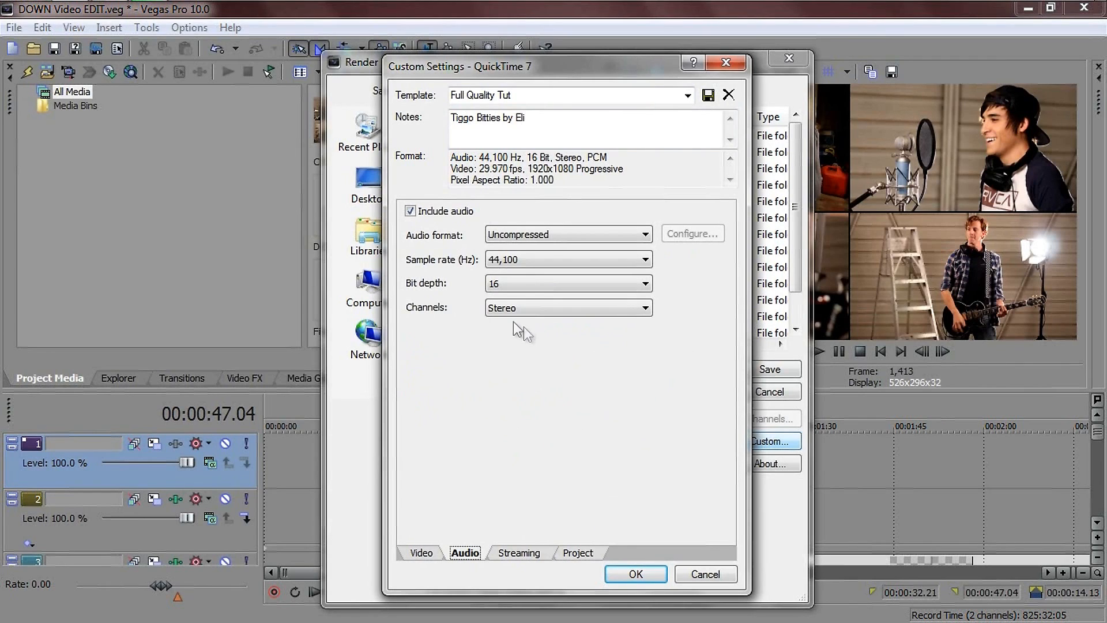
click(410, 211)
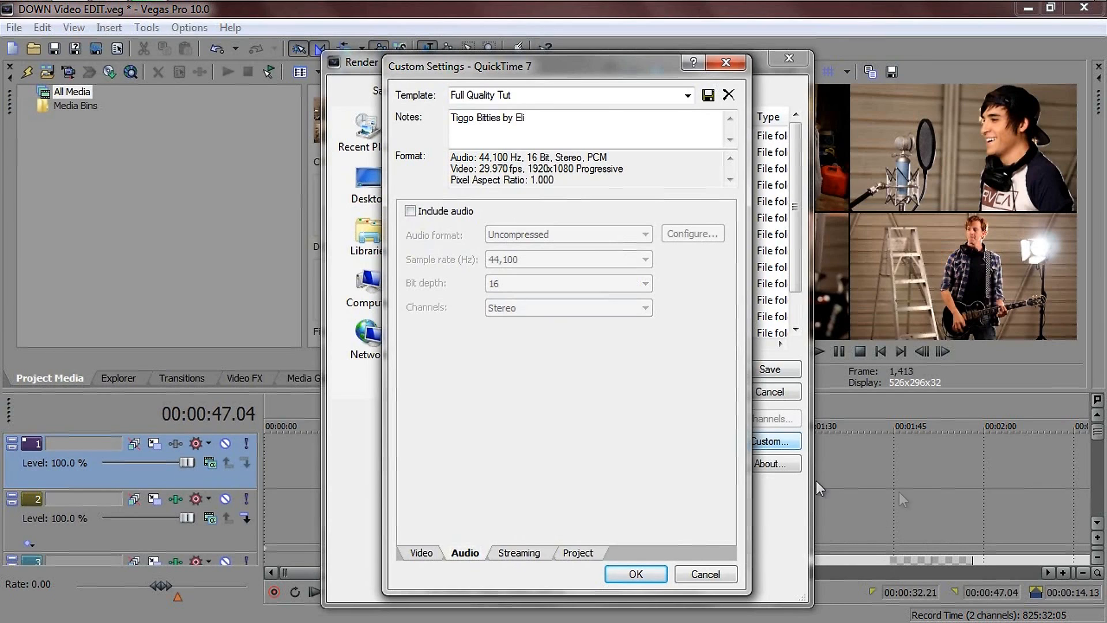
click(410, 211)
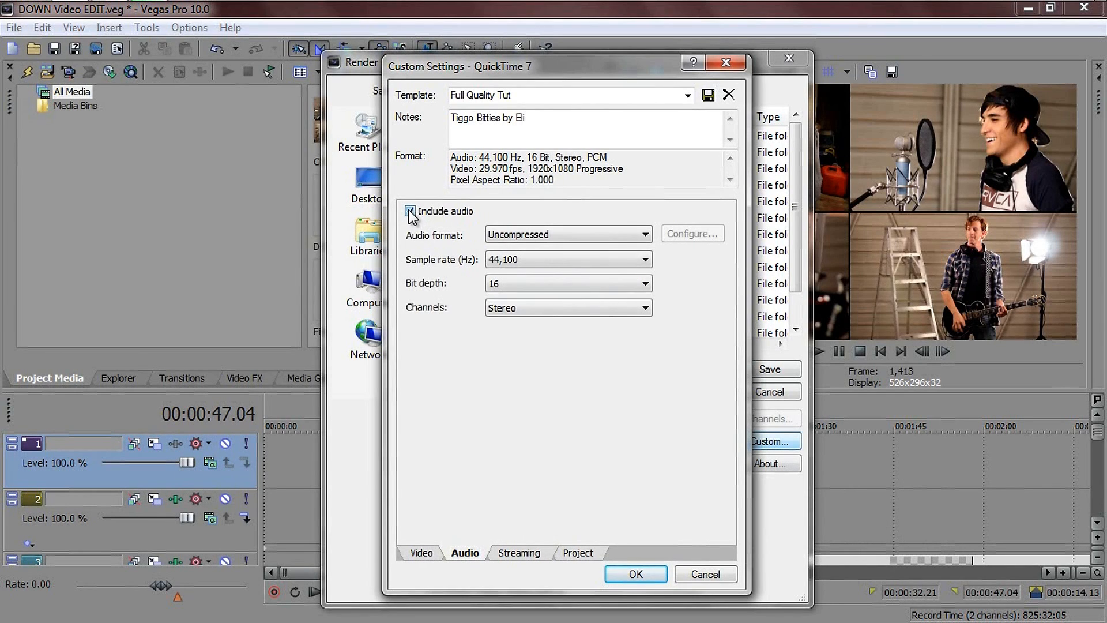
click(537, 237)
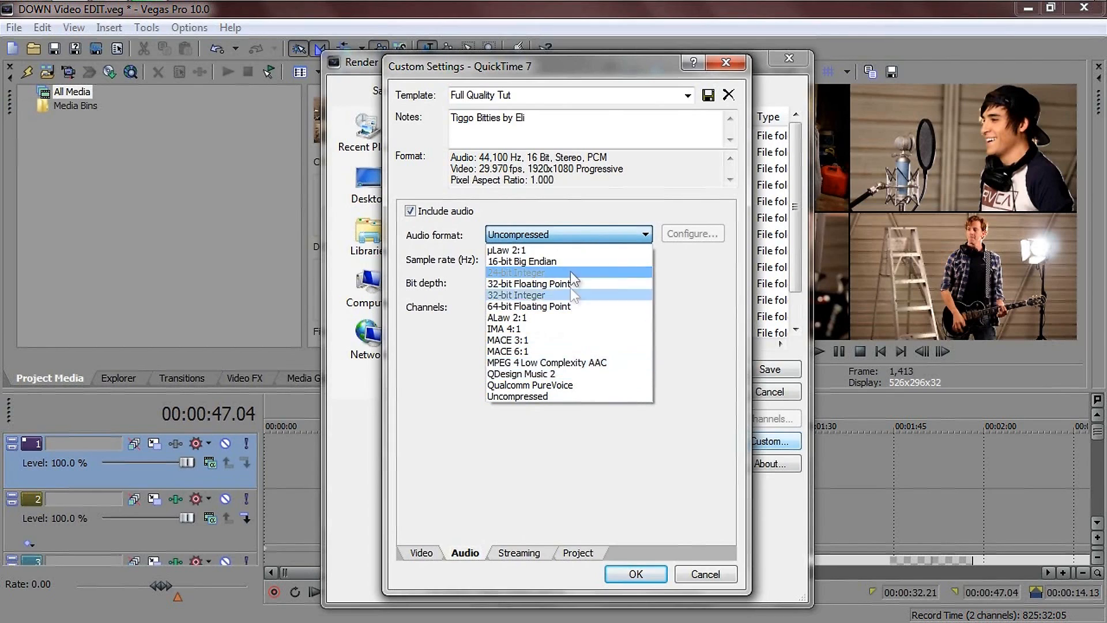
click(572, 234)
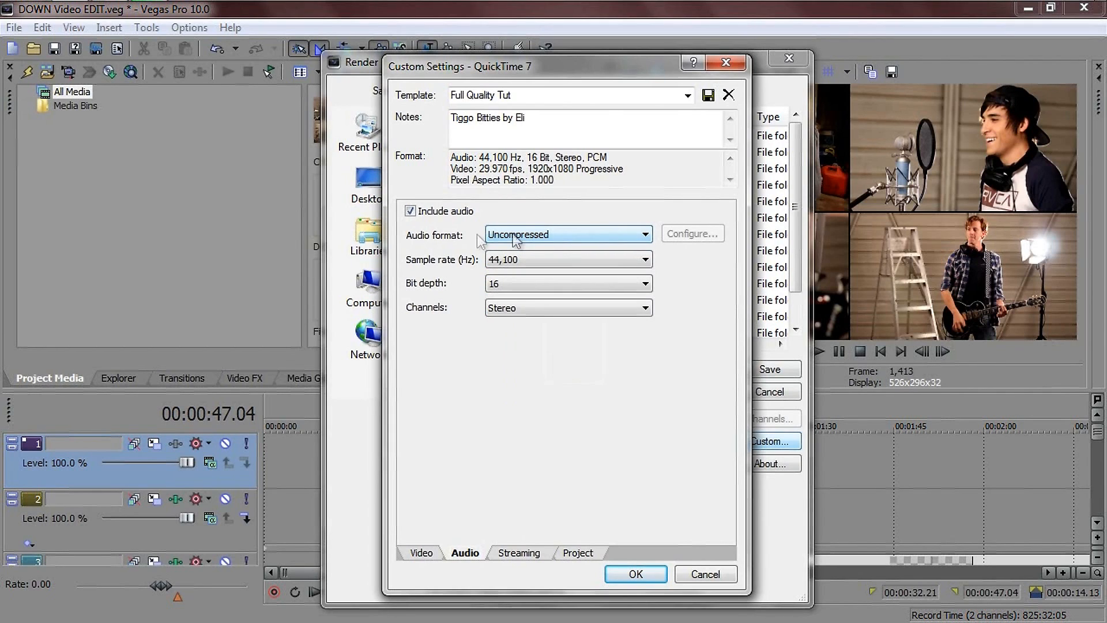
click(517, 260)
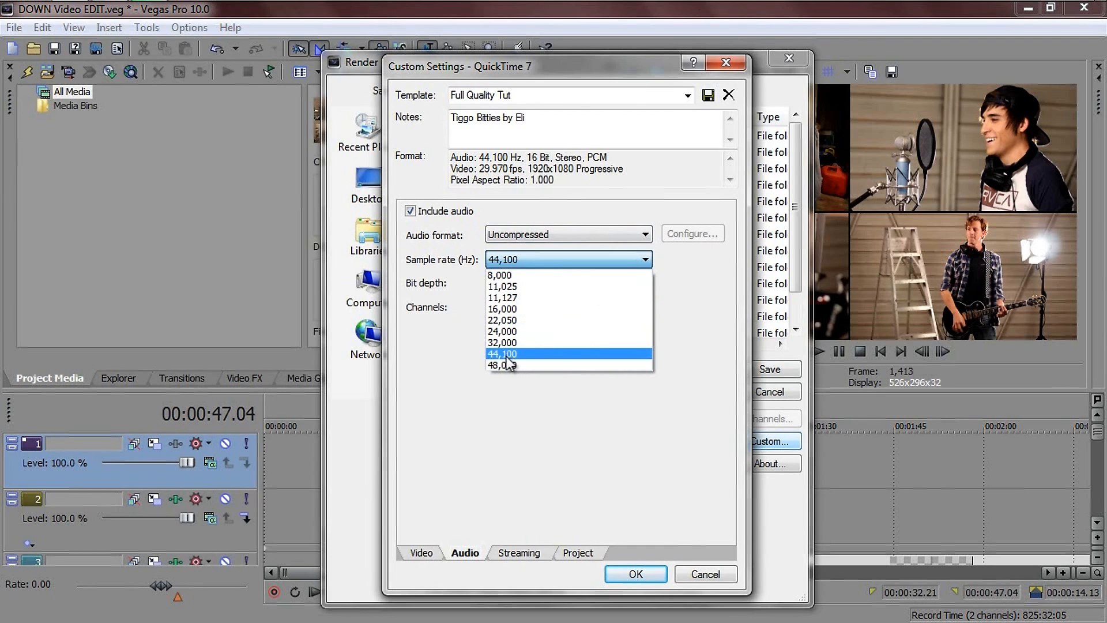
click(510, 354)
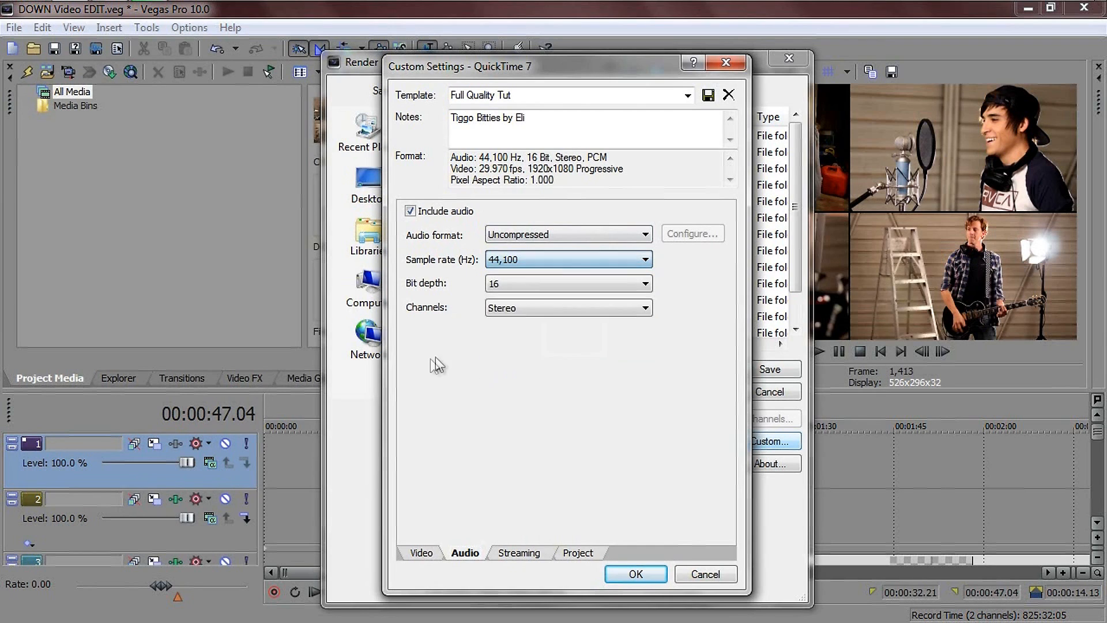
click(524, 286)
click(524, 286)
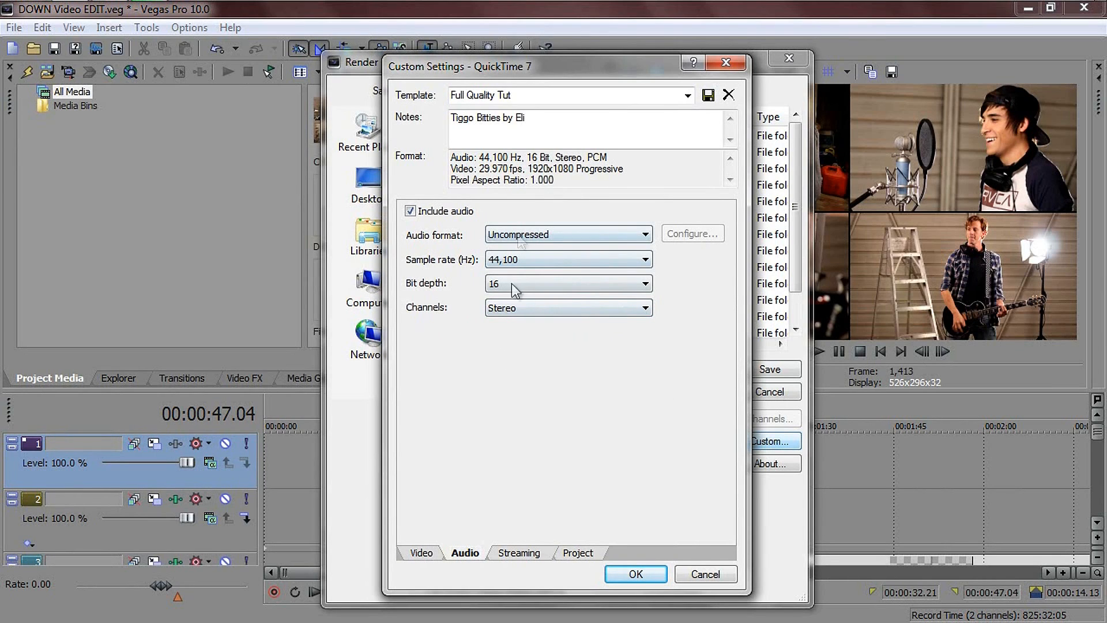
Step: Check the streaming and project settings, save the Full Quality Tut template and accept the custom settings
click(510, 551)
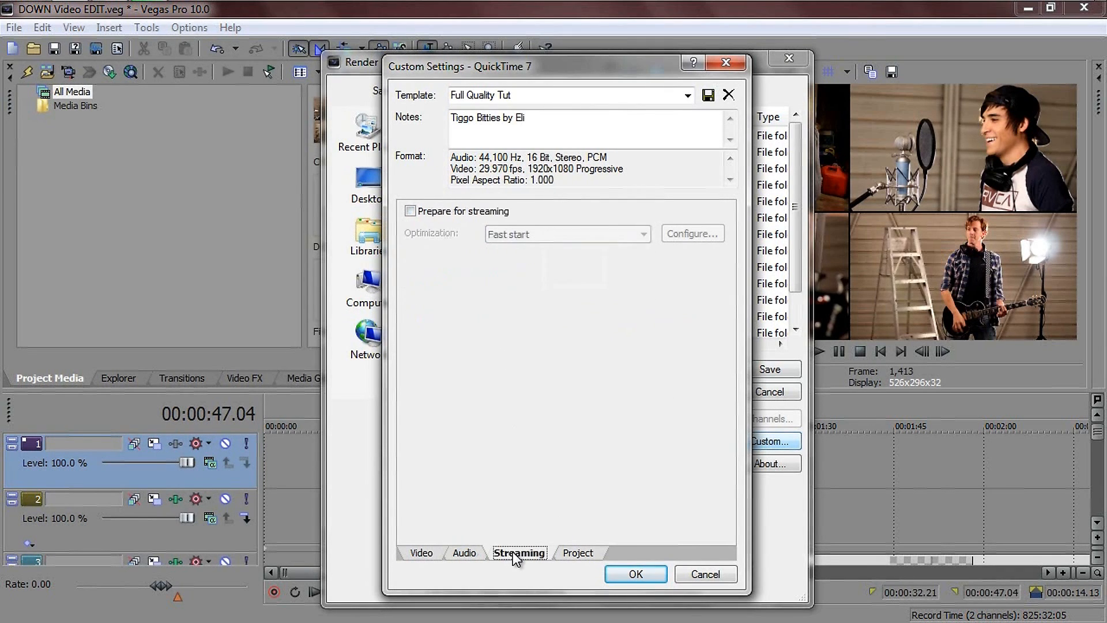
click(576, 552)
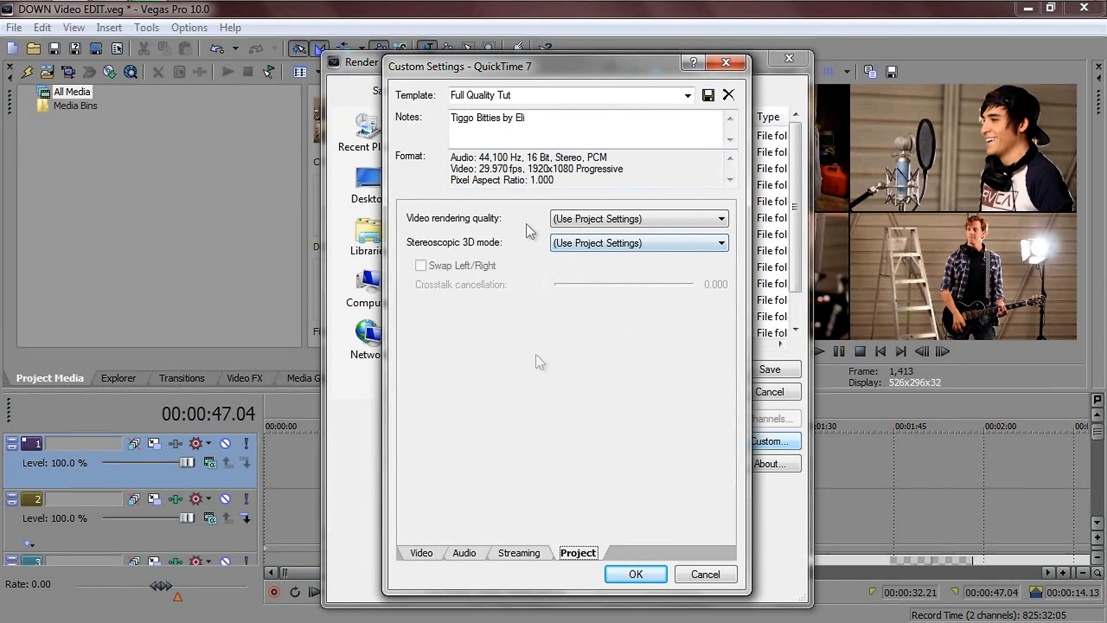
click(422, 552)
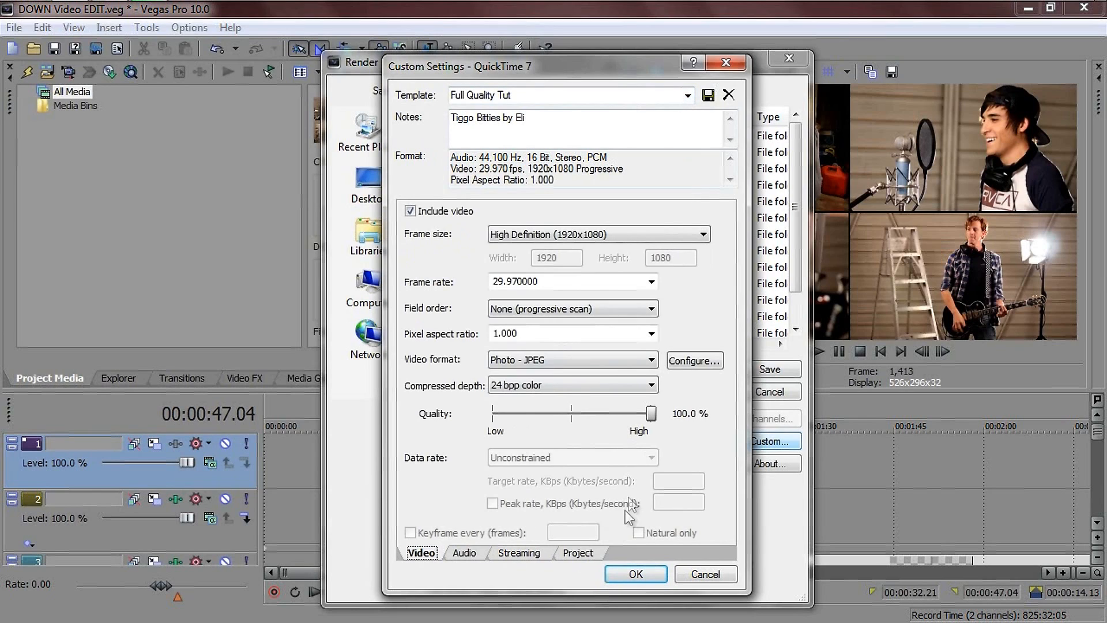
click(708, 98)
click(631, 571)
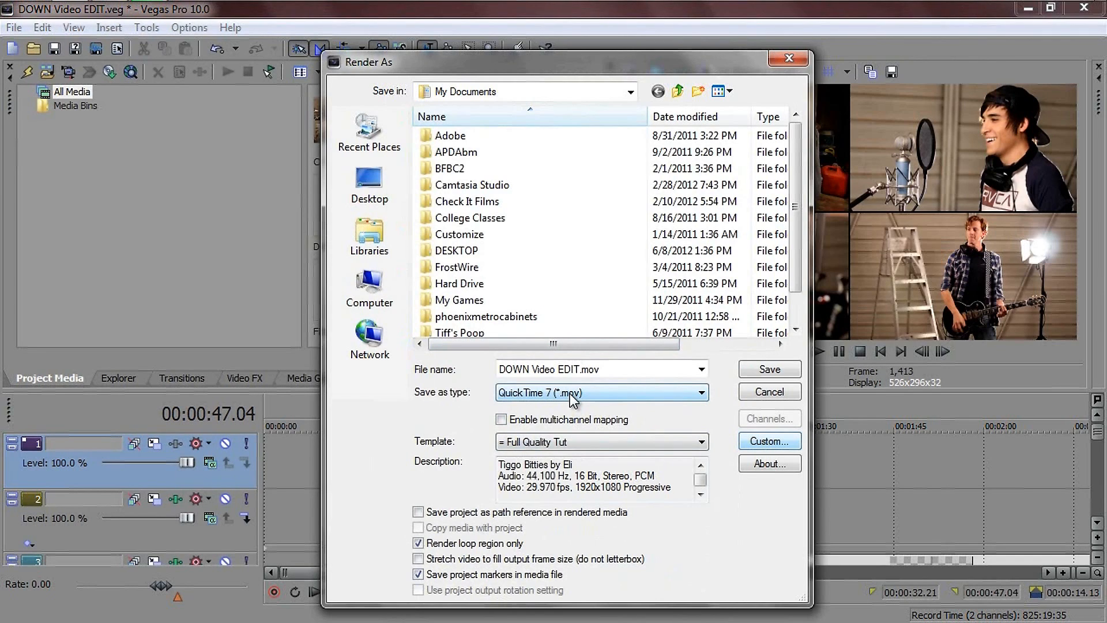
Step: Open the custom settings for QuickTime 7 (*.mov) and save a new template named Better Than WMV
click(580, 393)
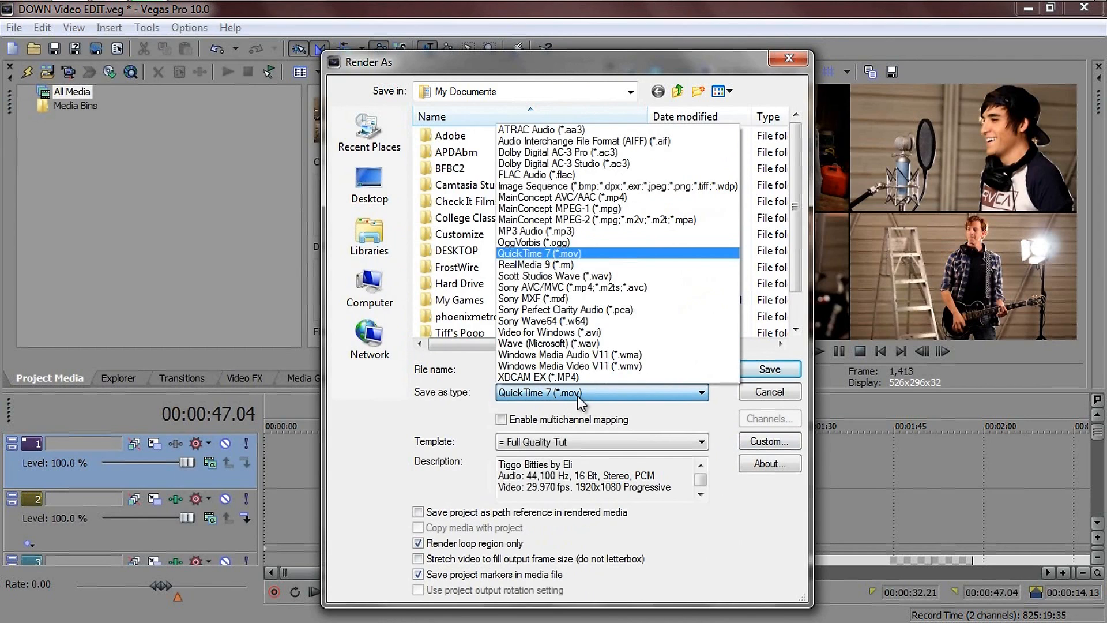
click(569, 253)
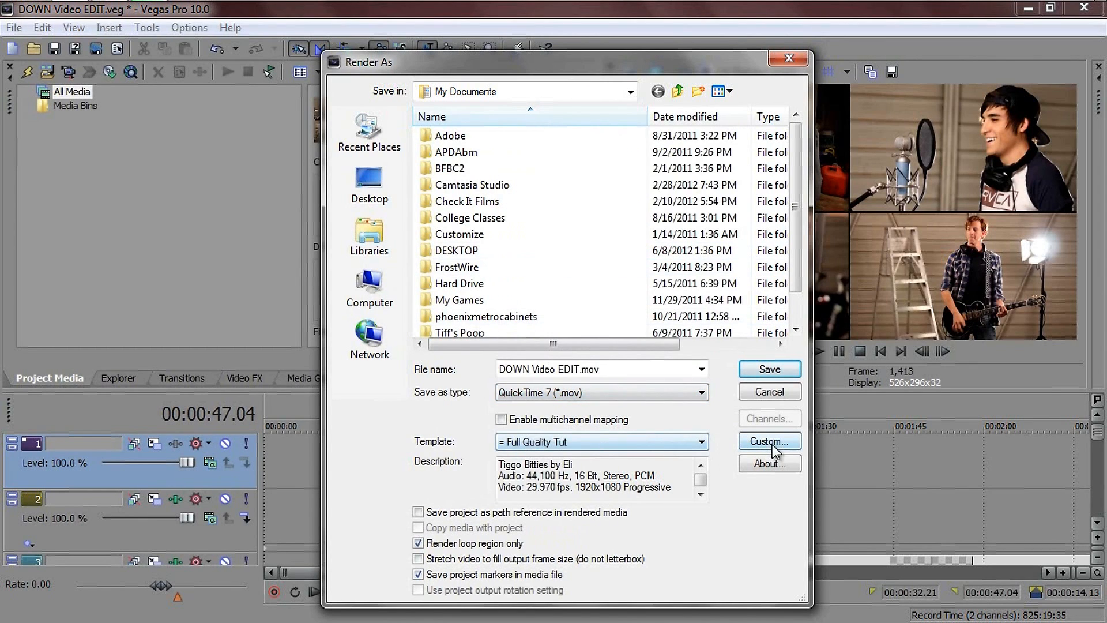
click(770, 442)
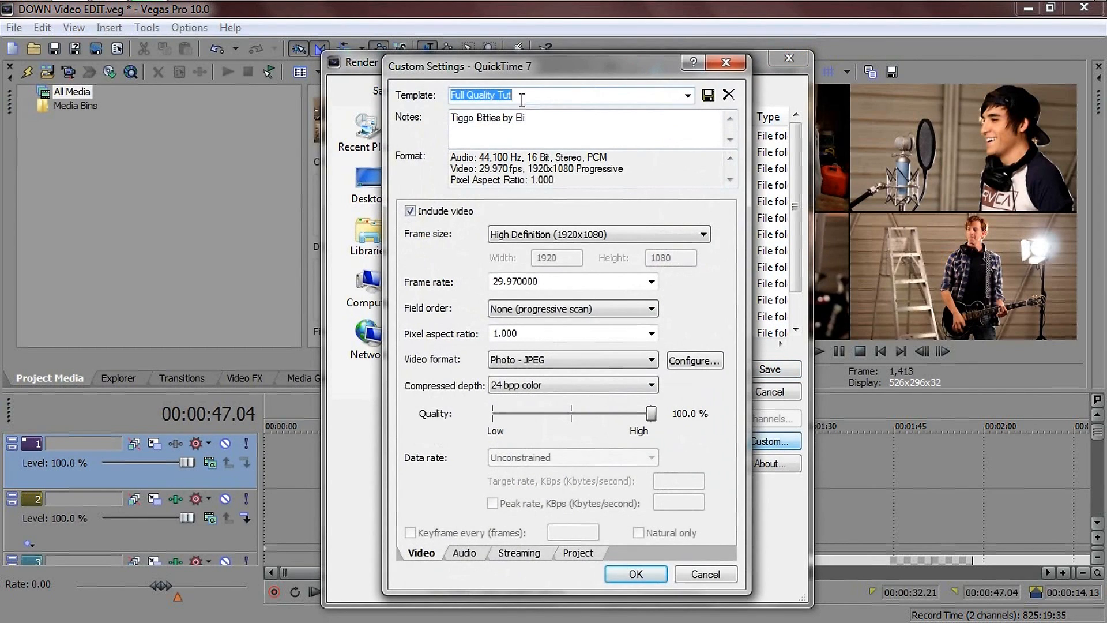
text(Better Than WMV)
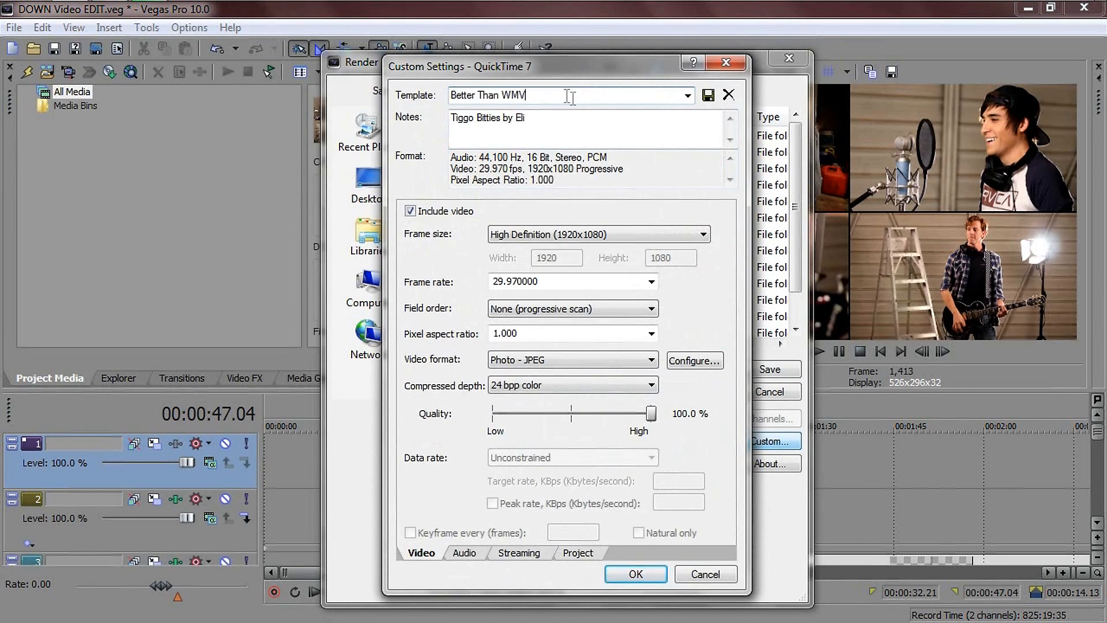
click(707, 96)
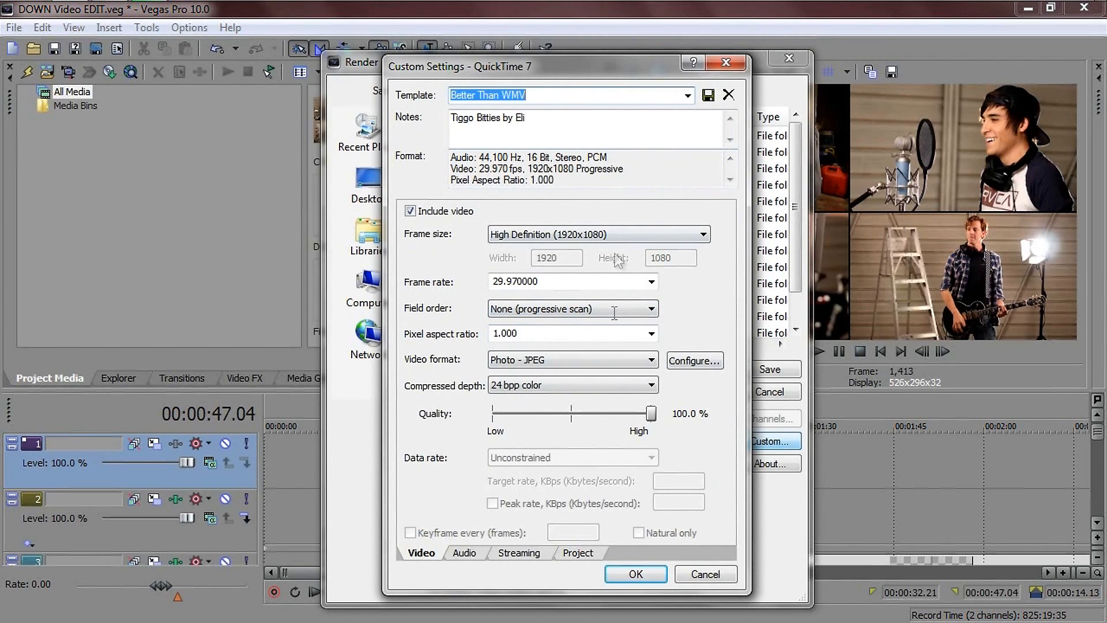
Step: Set the Better Than WMV template's video format to MPEG-4 Video
click(565, 361)
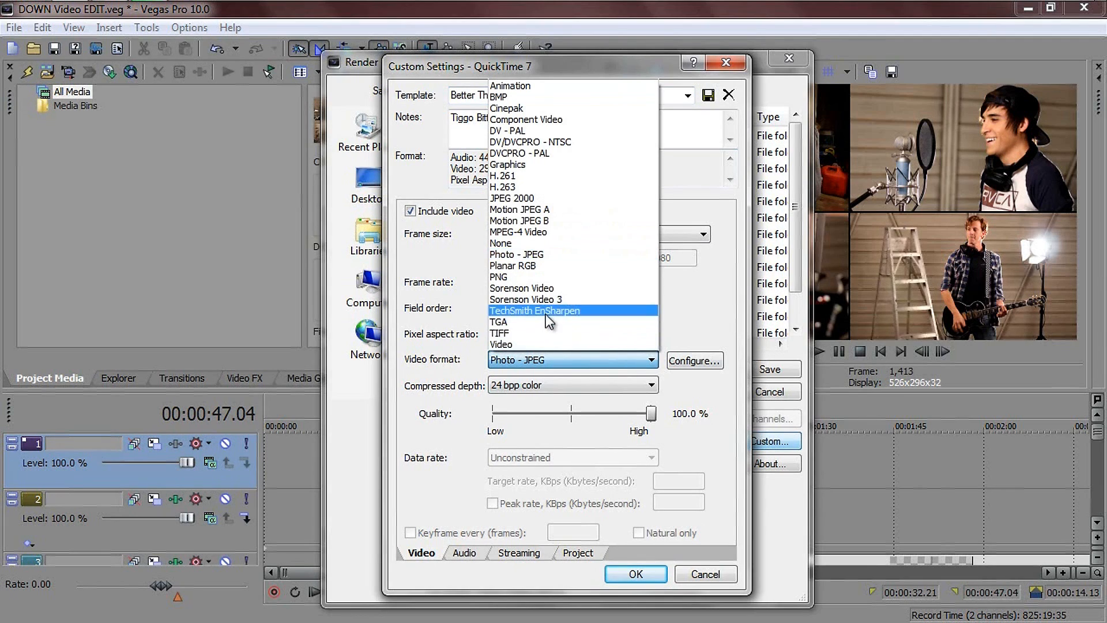
click(545, 231)
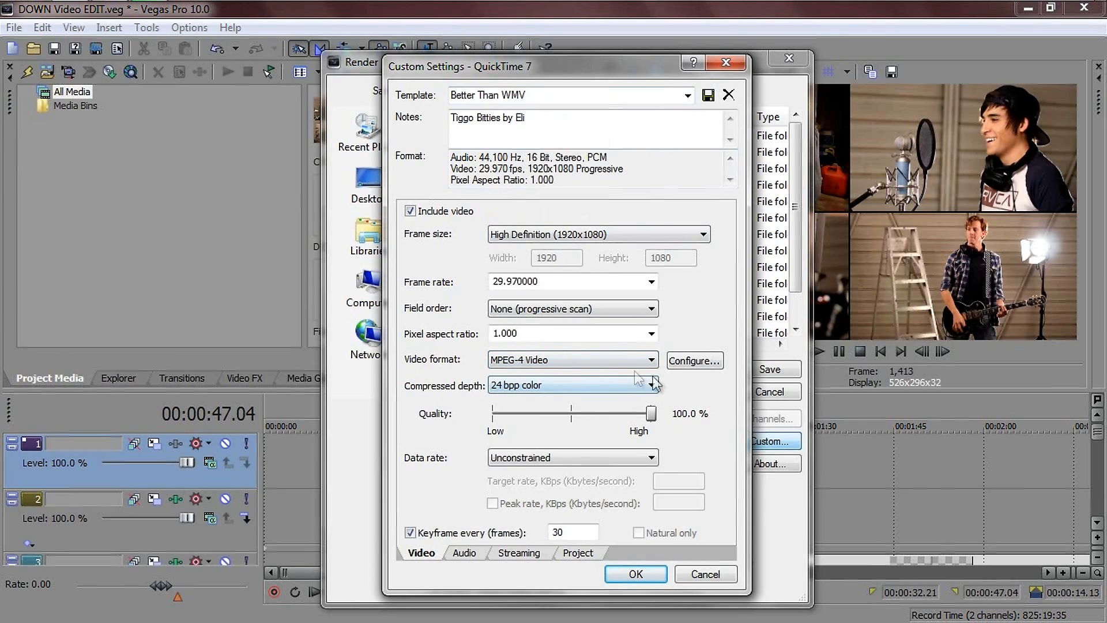
click(553, 360)
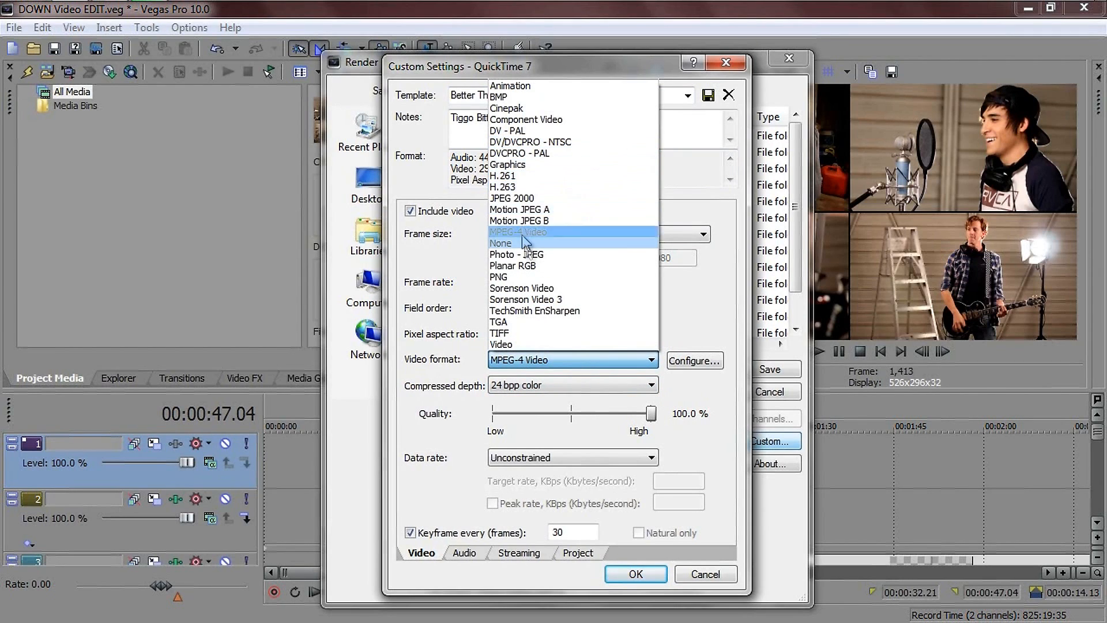
click(717, 296)
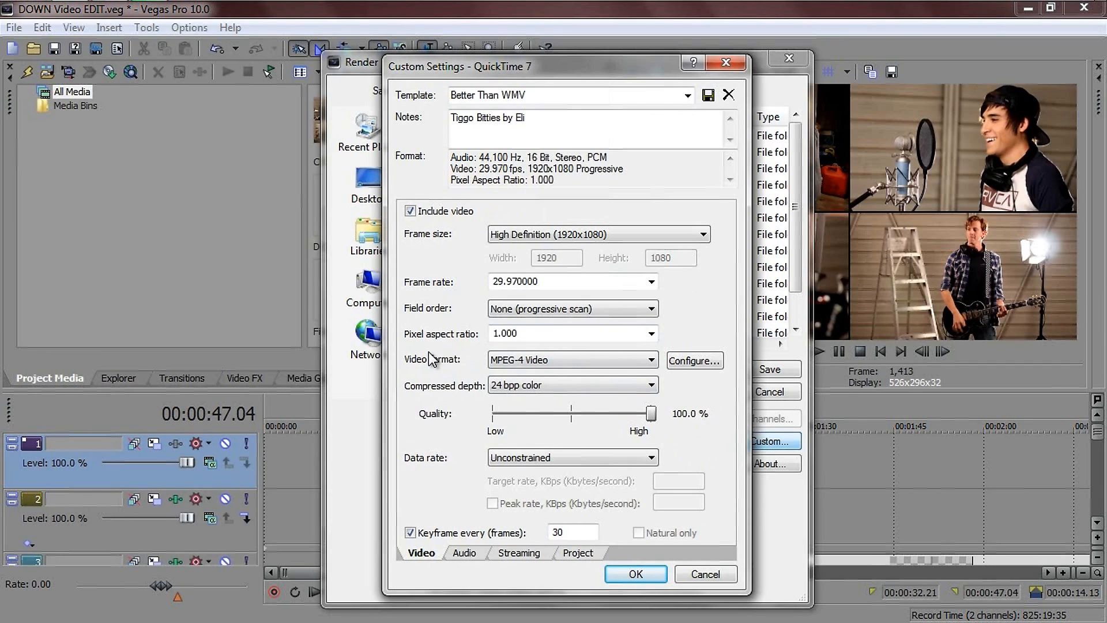
click(519, 361)
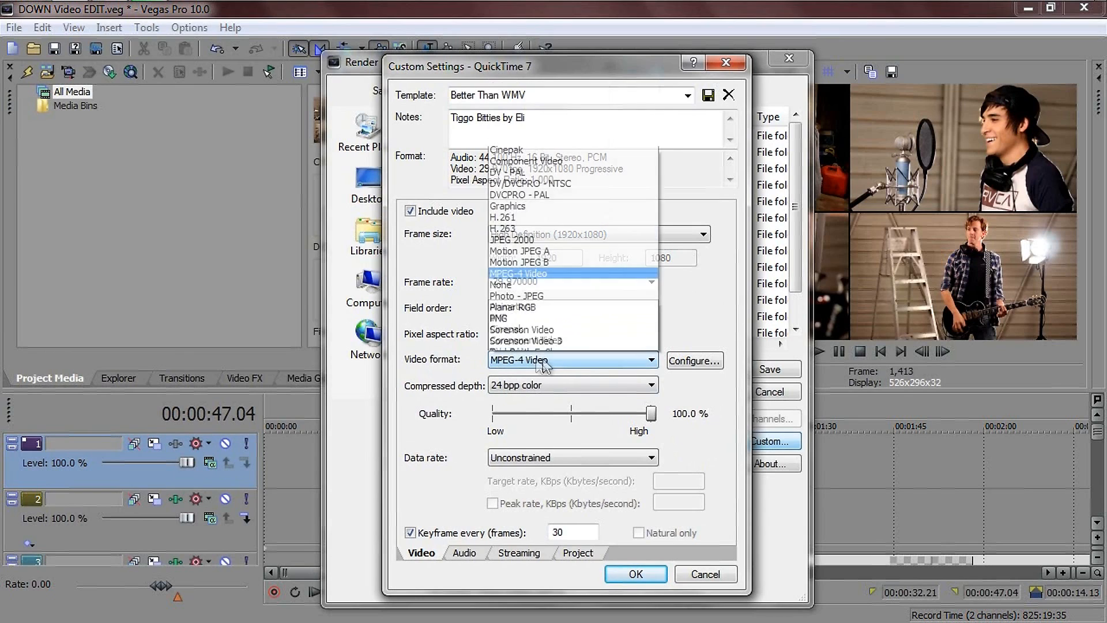
click(518, 361)
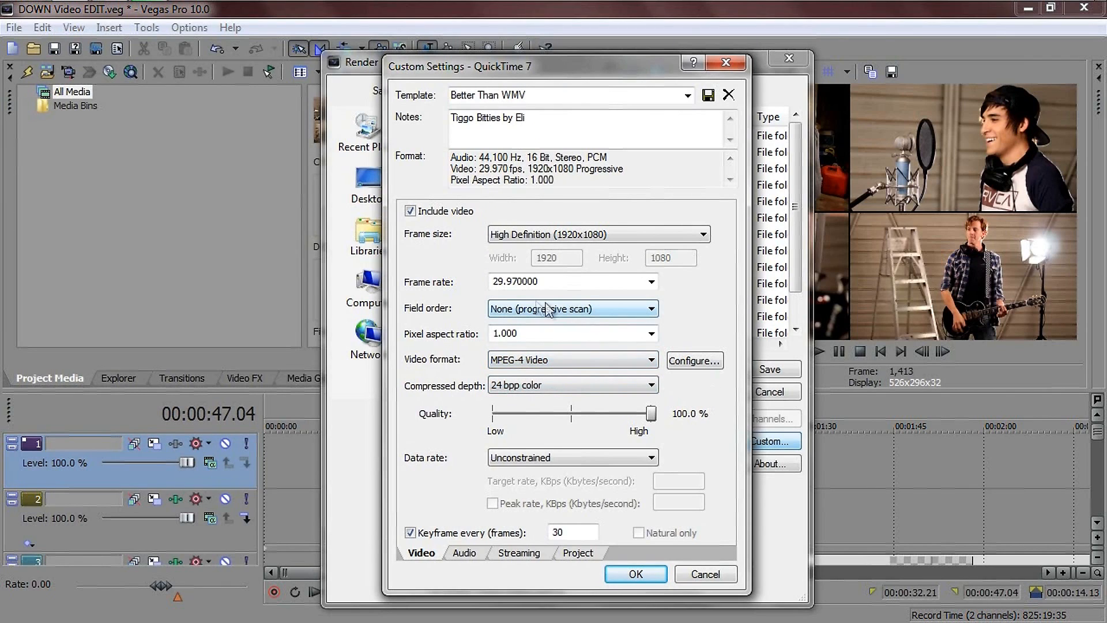
Step: Check the template's frame size and data rate options, keeping High Definition (1920x1080) and Unconstrained
click(608, 239)
click(614, 241)
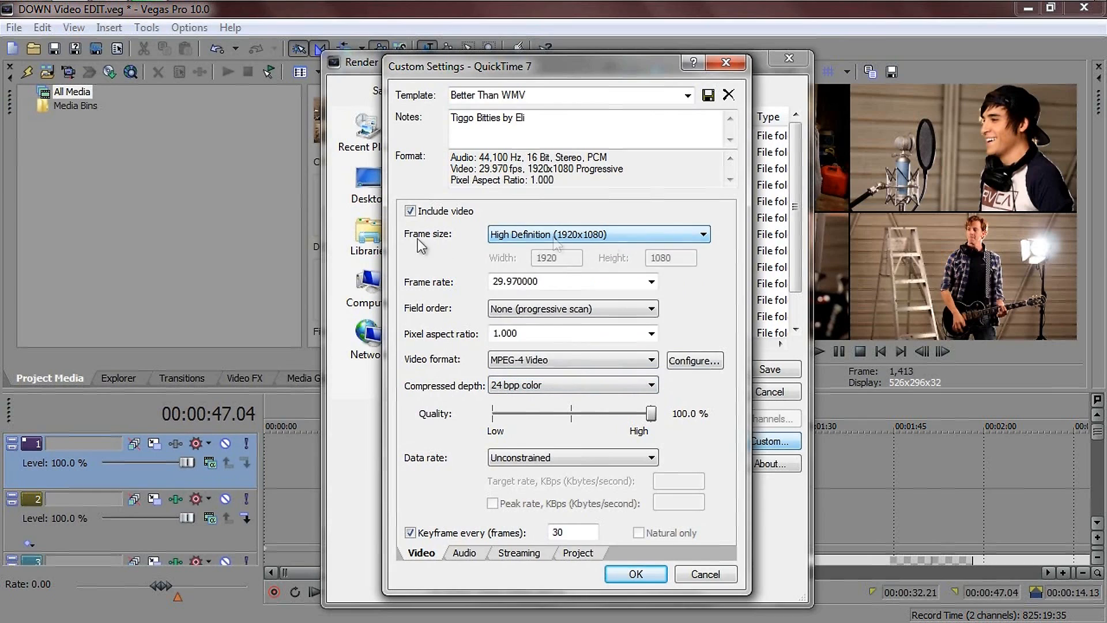
click(597, 240)
click(559, 239)
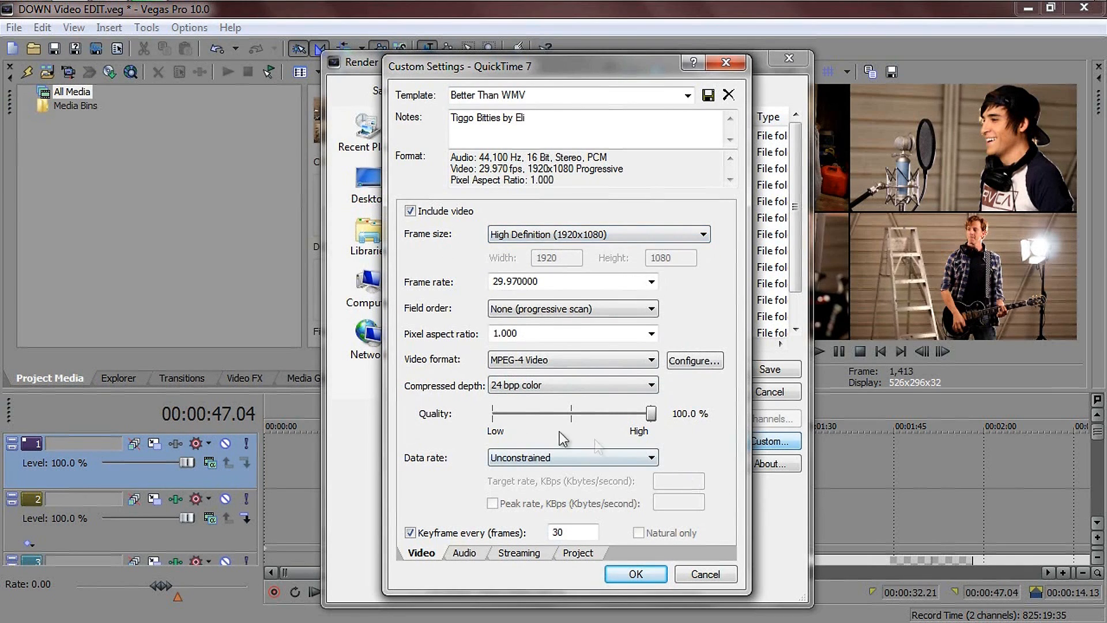
click(535, 460)
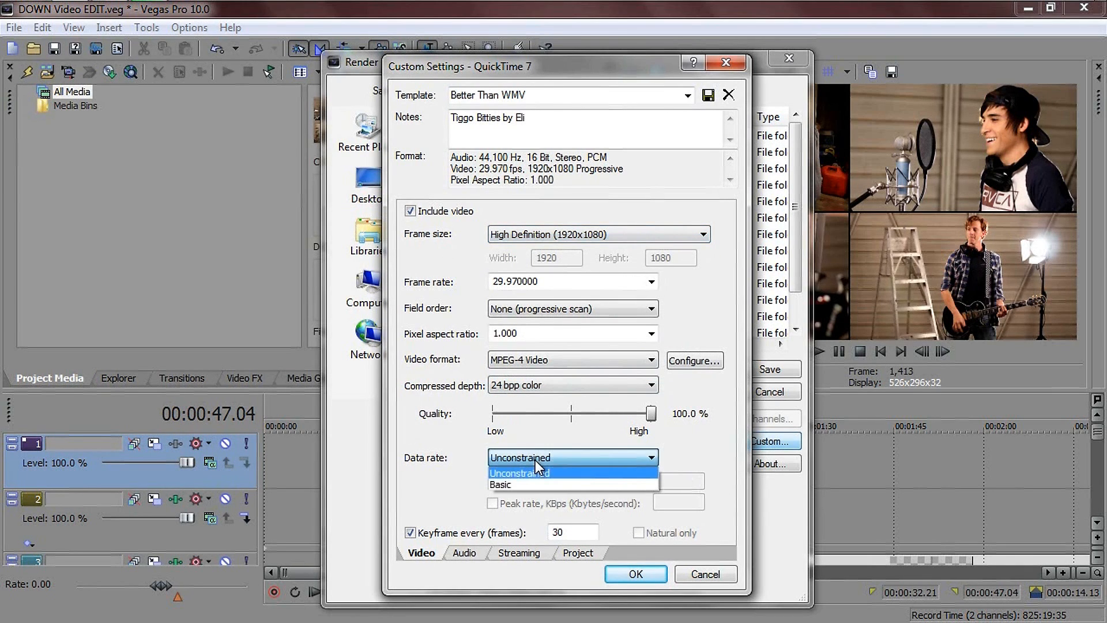
click(535, 459)
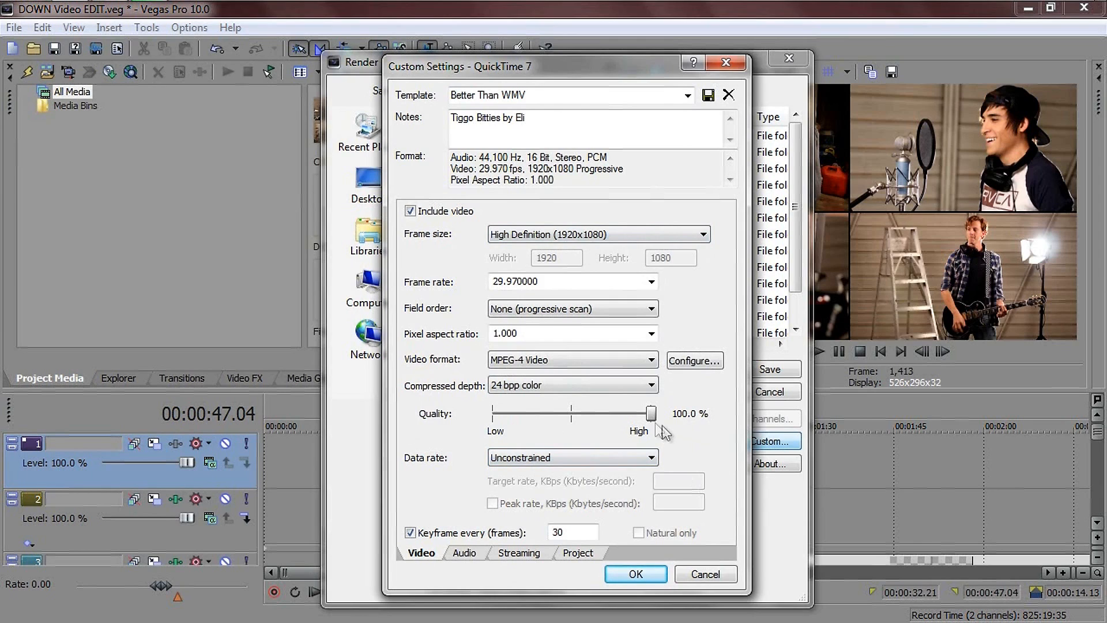
Step: Lower the MPEG-4 video quality to 93.9% and check the template's audio settings
drag(651, 415, 647, 416)
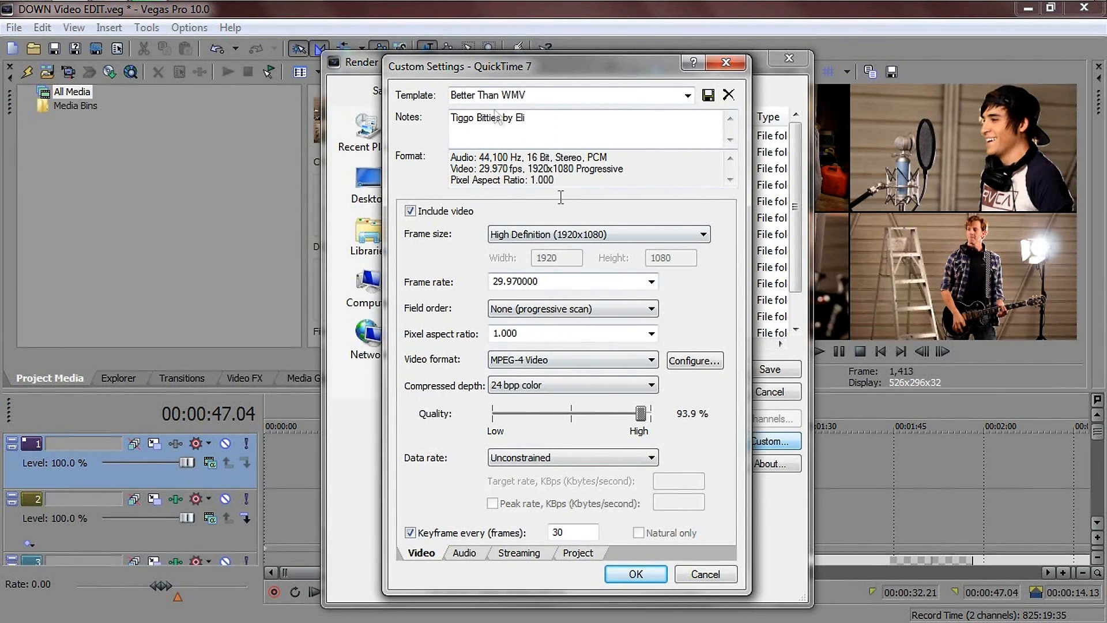
click(465, 554)
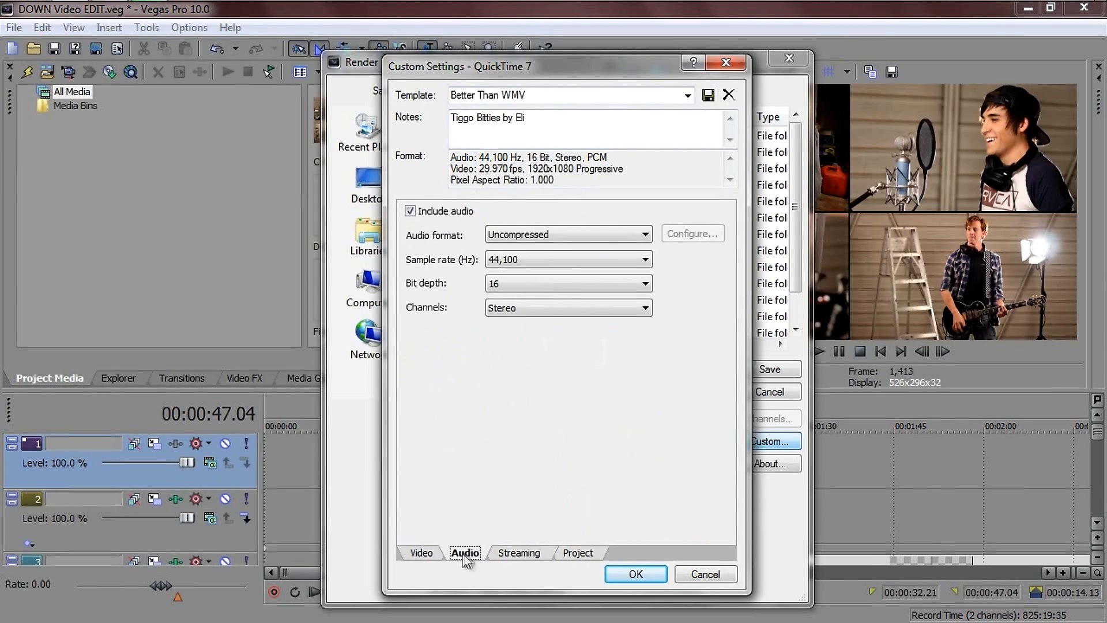
click(426, 555)
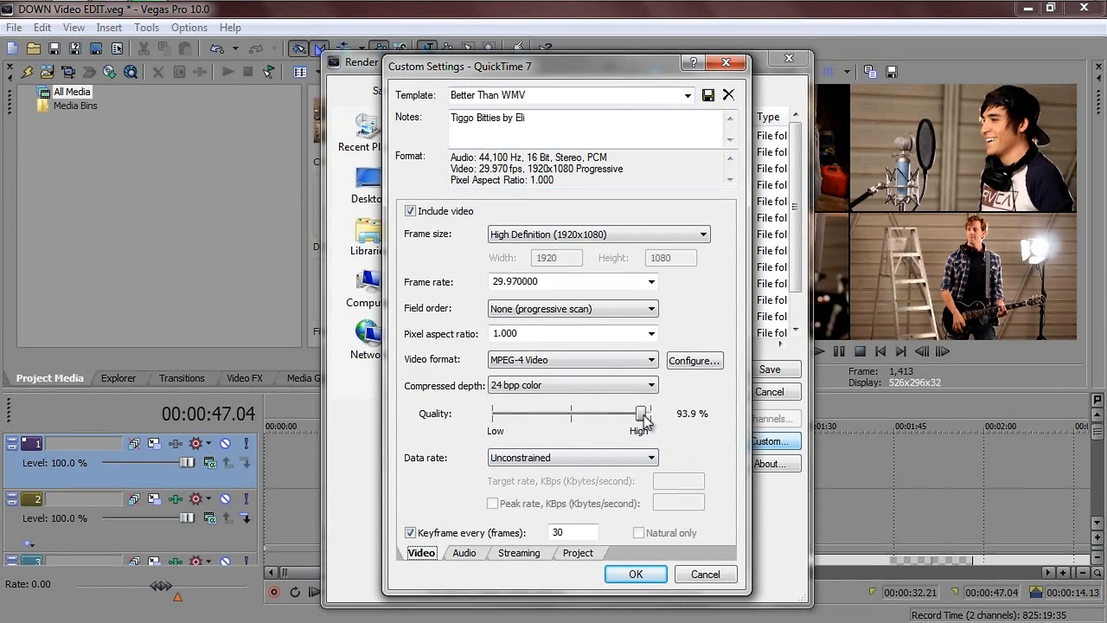
Step: Set the video quality to 100%, save the Better Than WMV template and accept the custom settings
drag(642, 416, 654, 416)
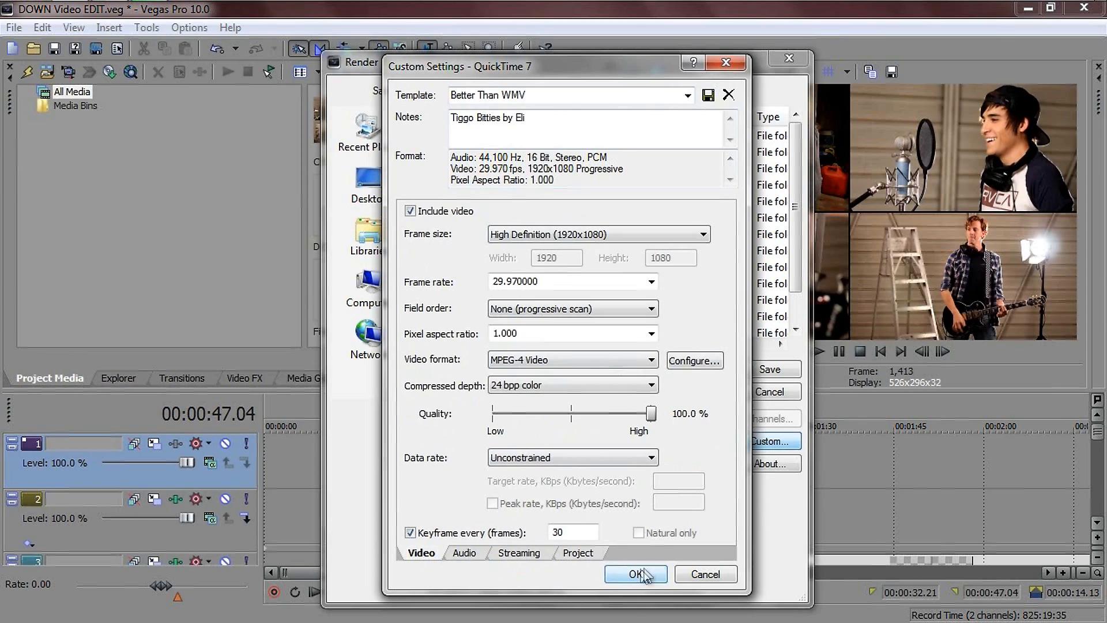
click(707, 96)
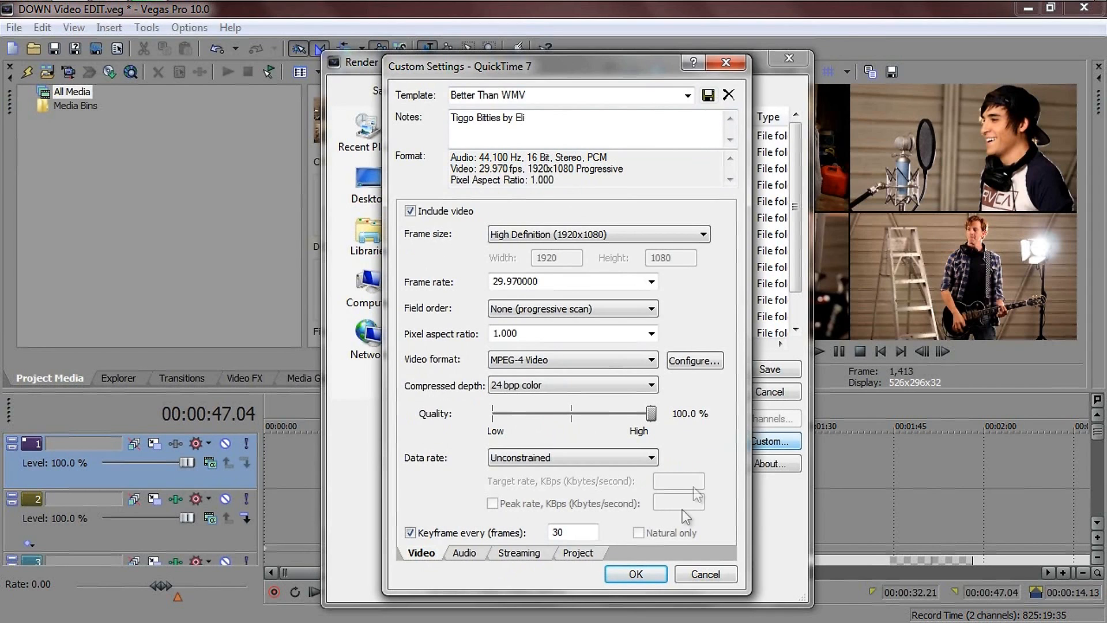
click(636, 573)
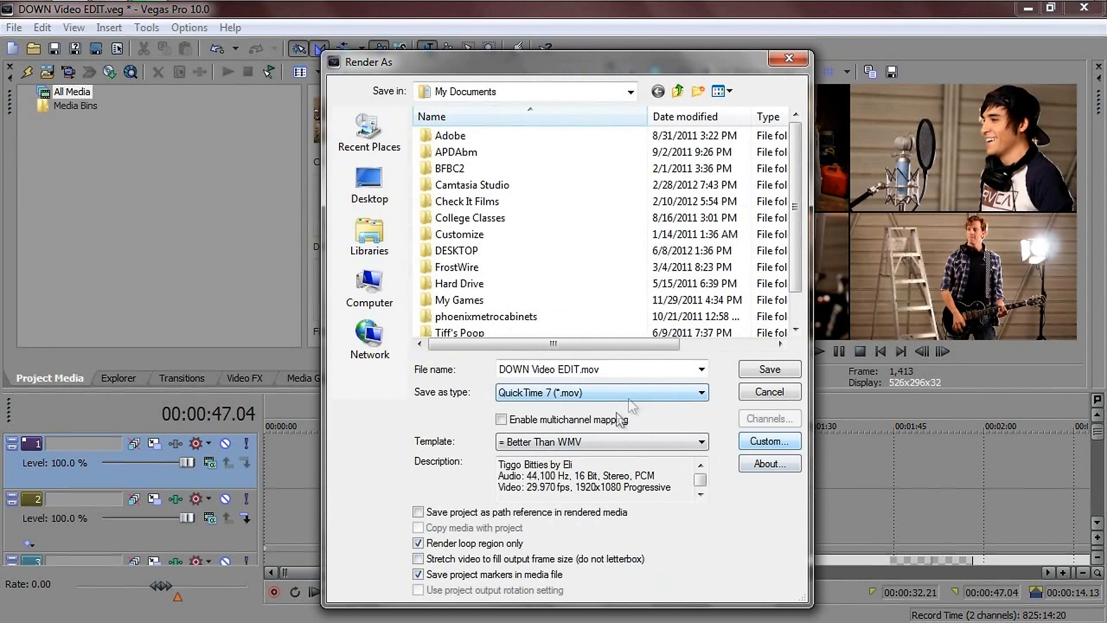
click(604, 394)
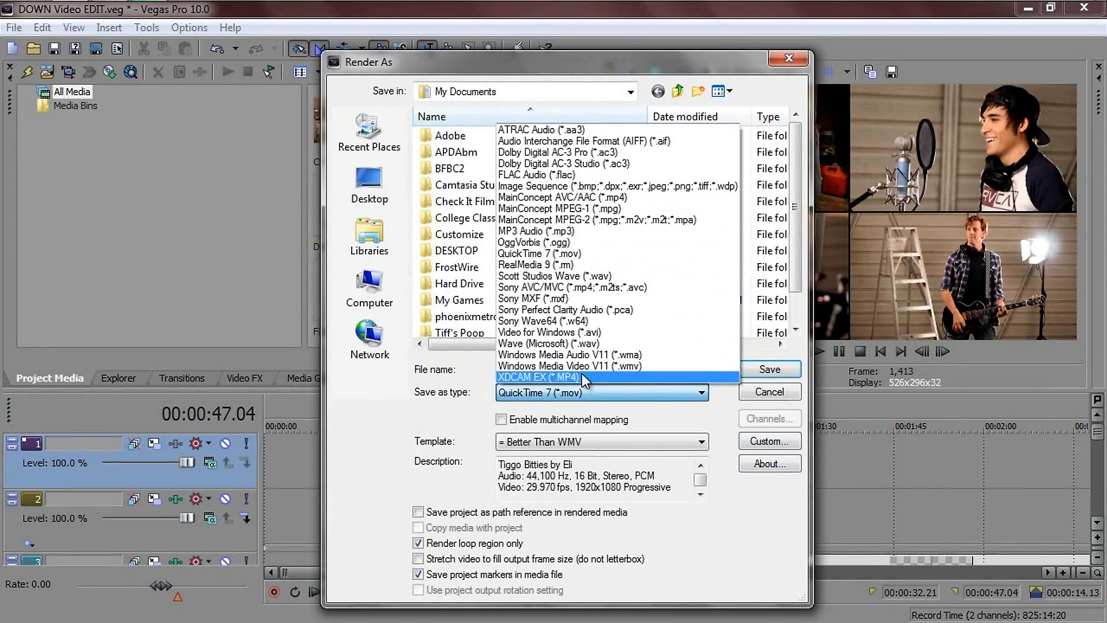
click(583, 366)
click(582, 392)
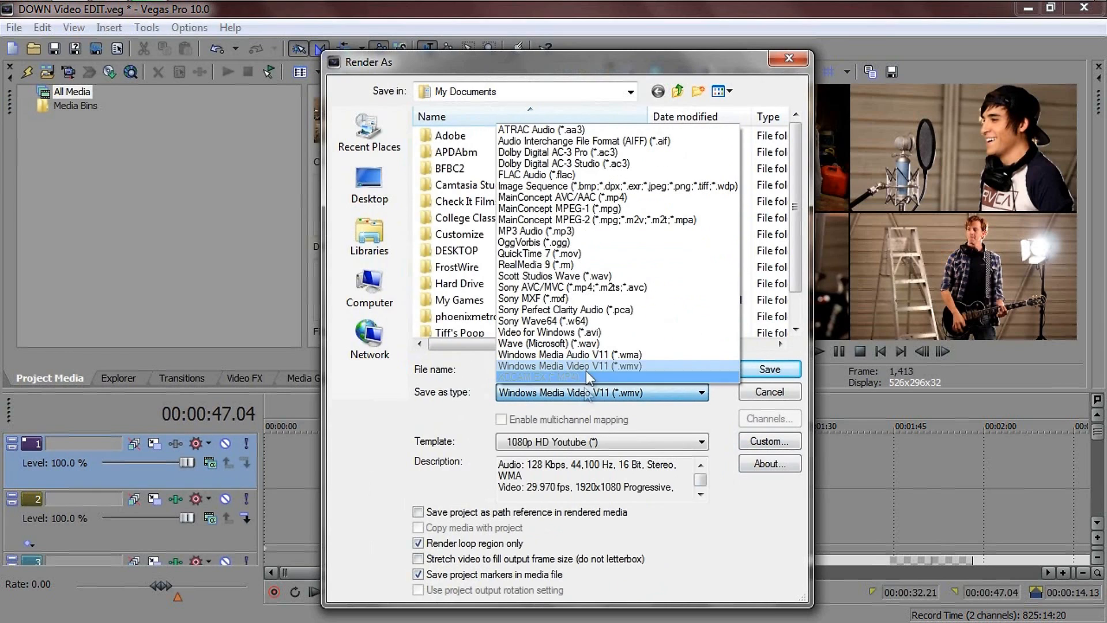
click(565, 253)
Step: Start rendering DOWN Video EDIT.mov with the Full Quality Tut template and cancel the render partway
click(594, 441)
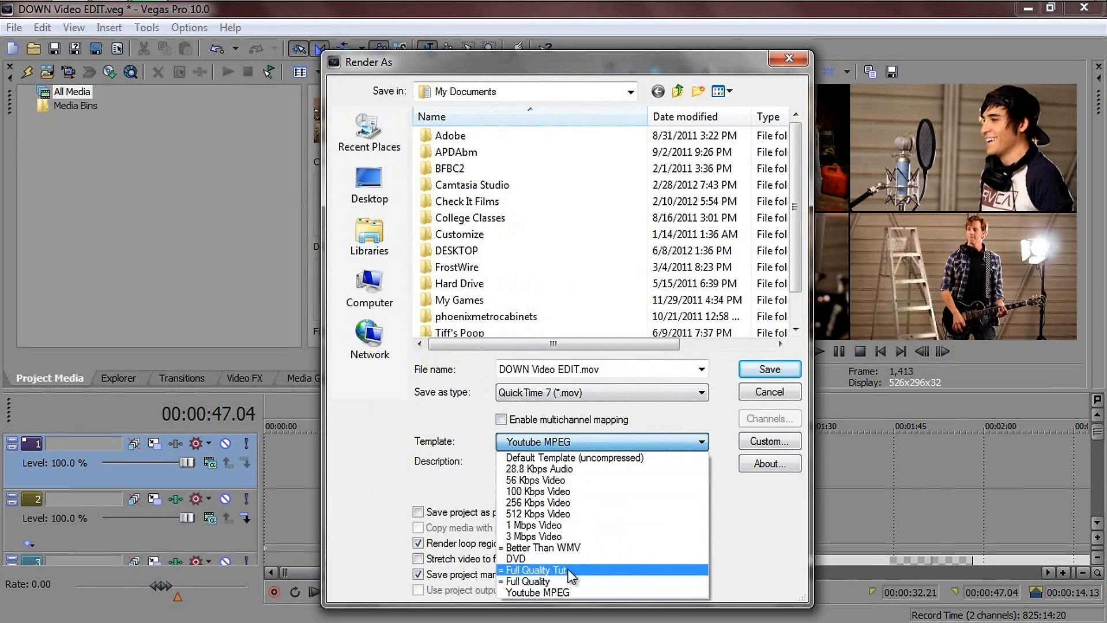
click(539, 569)
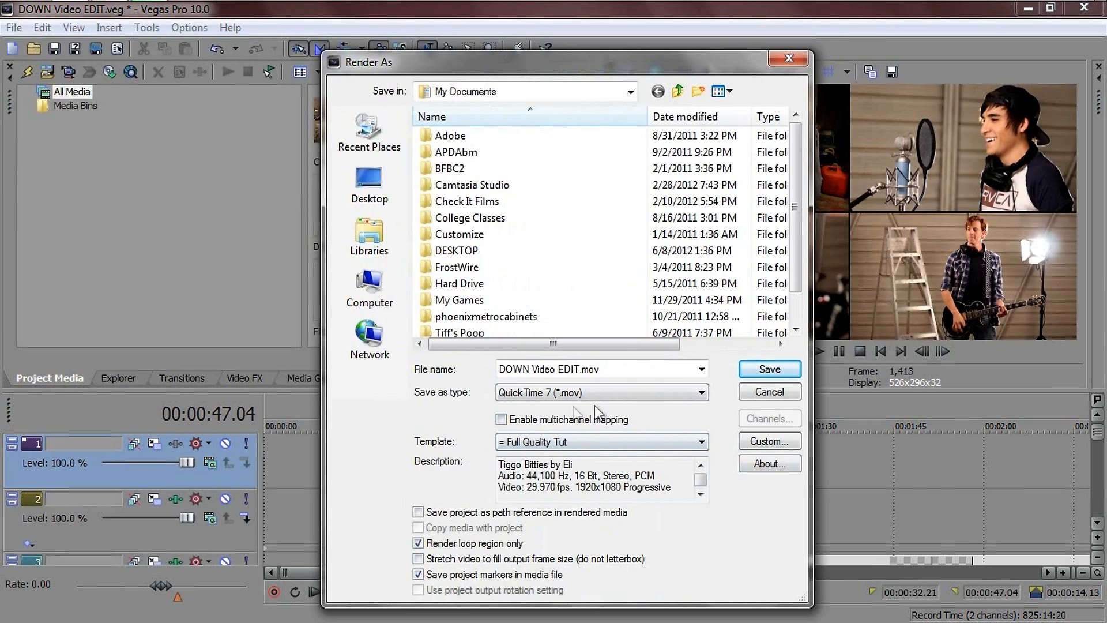
click(760, 371)
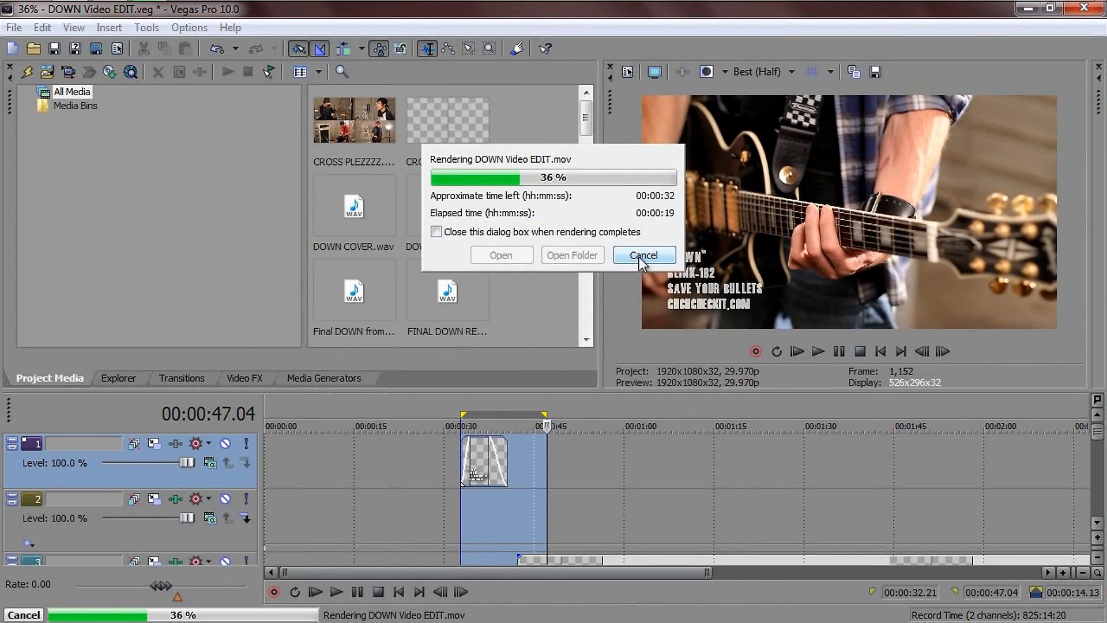
click(640, 259)
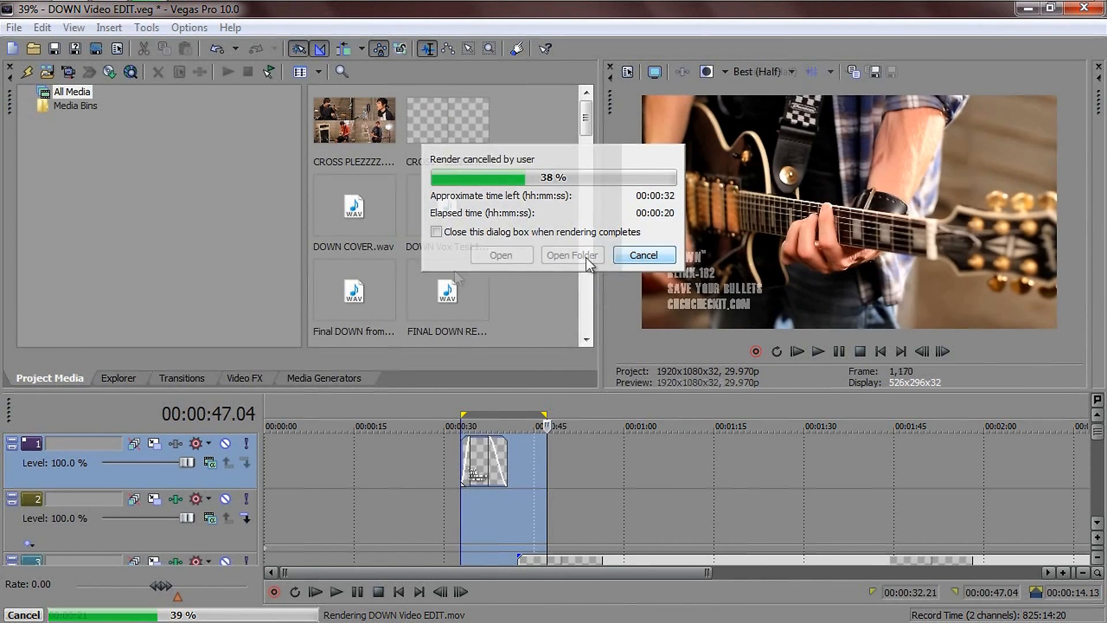
Step: Reopen the Render As settings and set the save type to Windows Media Video V11 (*.wmv)
click(17, 29)
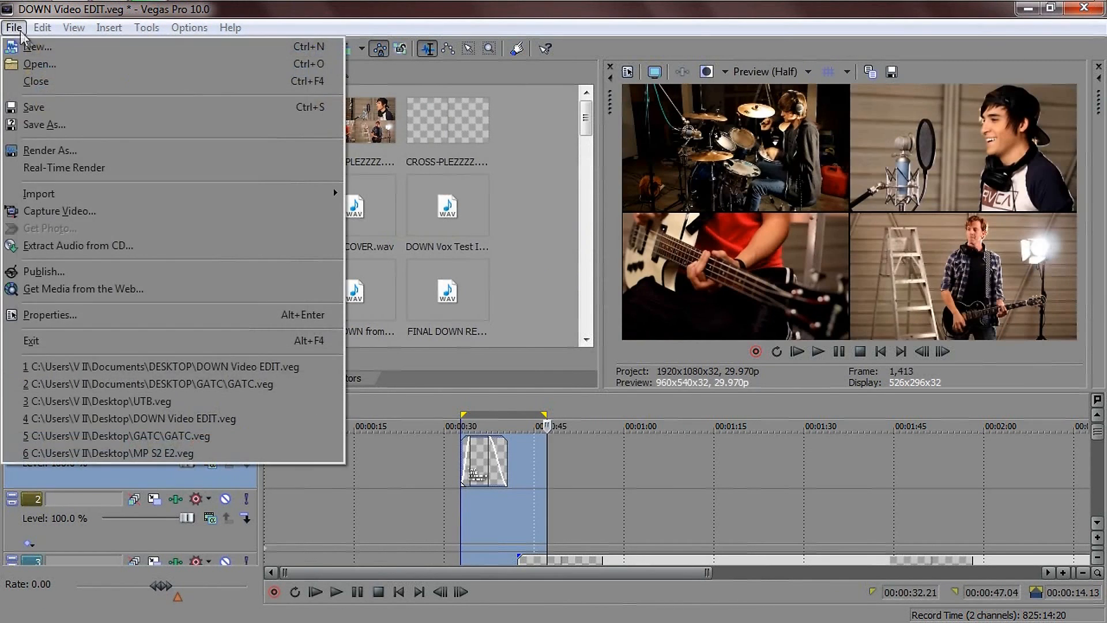
click(105, 151)
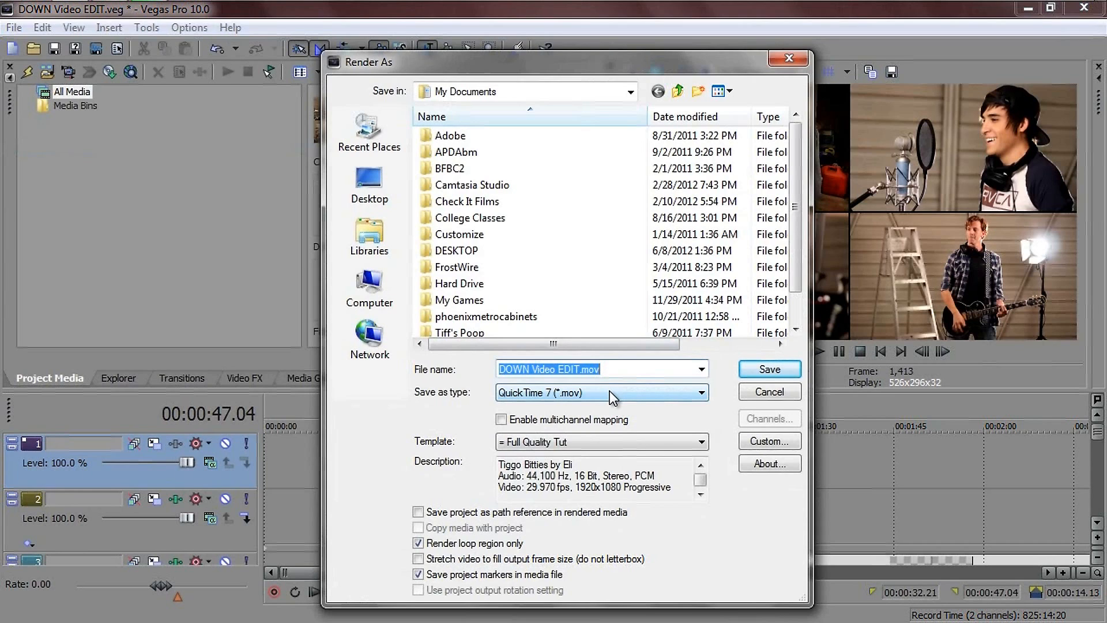
click(610, 390)
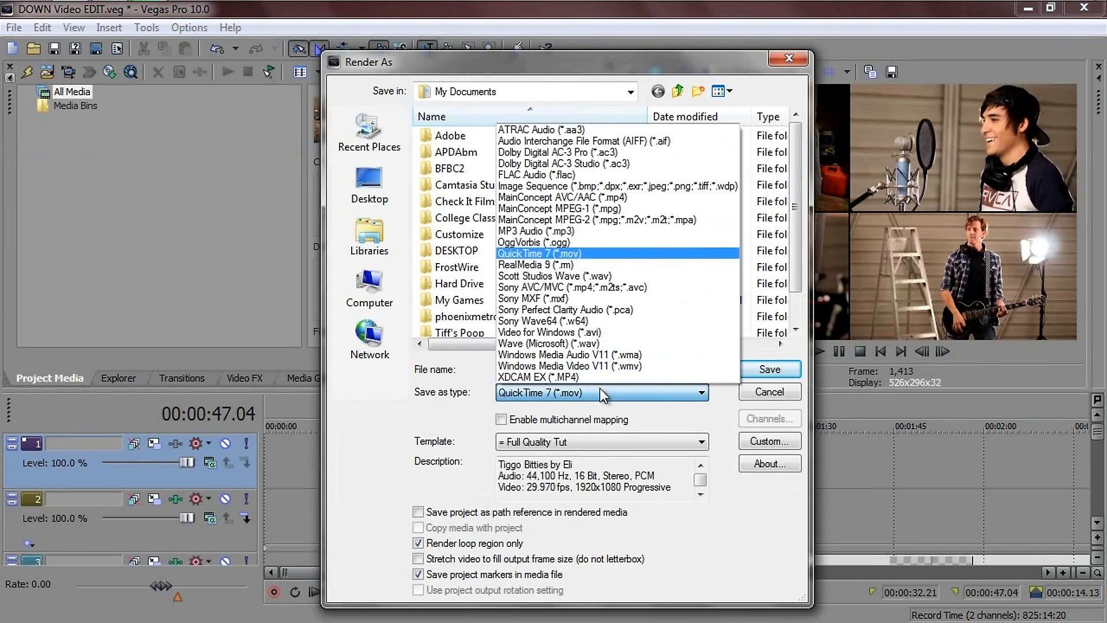
click(596, 387)
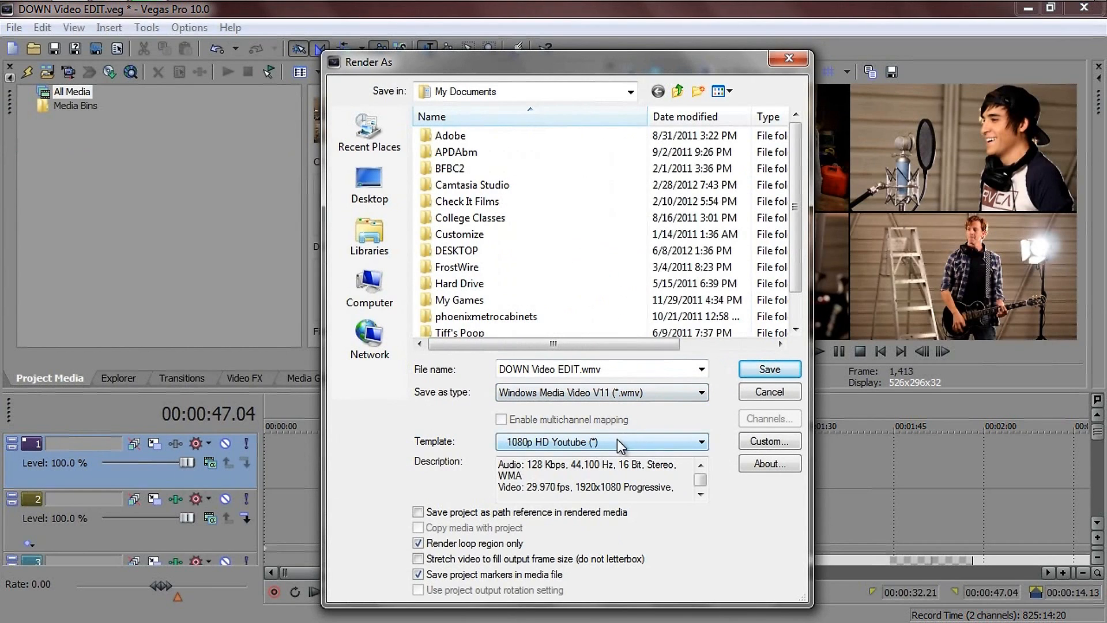
Step: Keep the Windows Media Video V11 type and open the custom settings of the 1080p HD Youtube template
drag(700, 65, 686, 46)
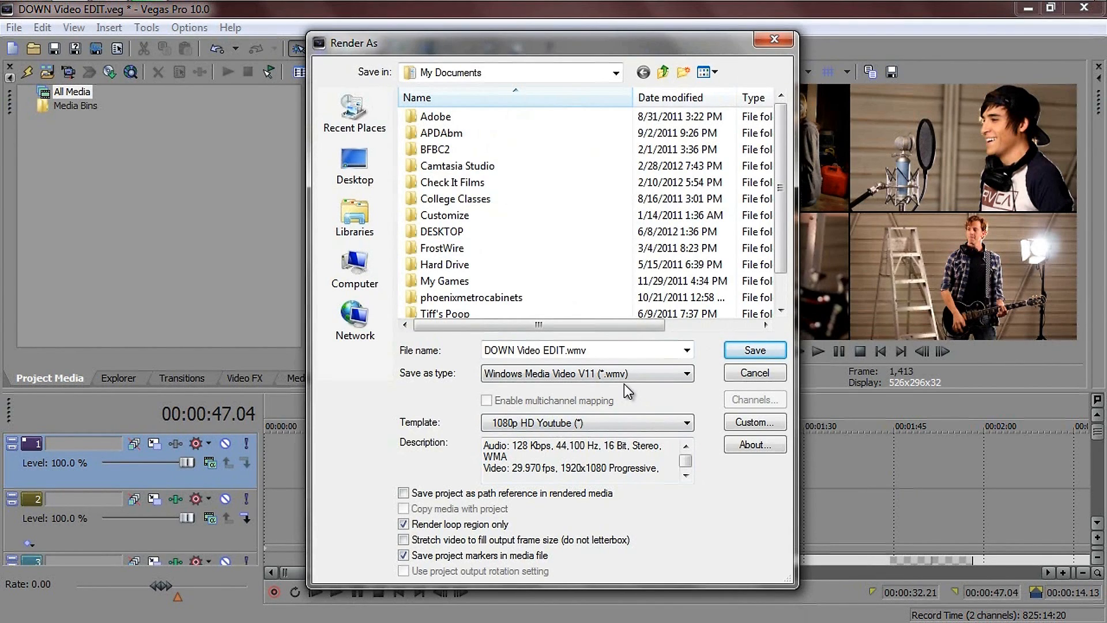
click(605, 375)
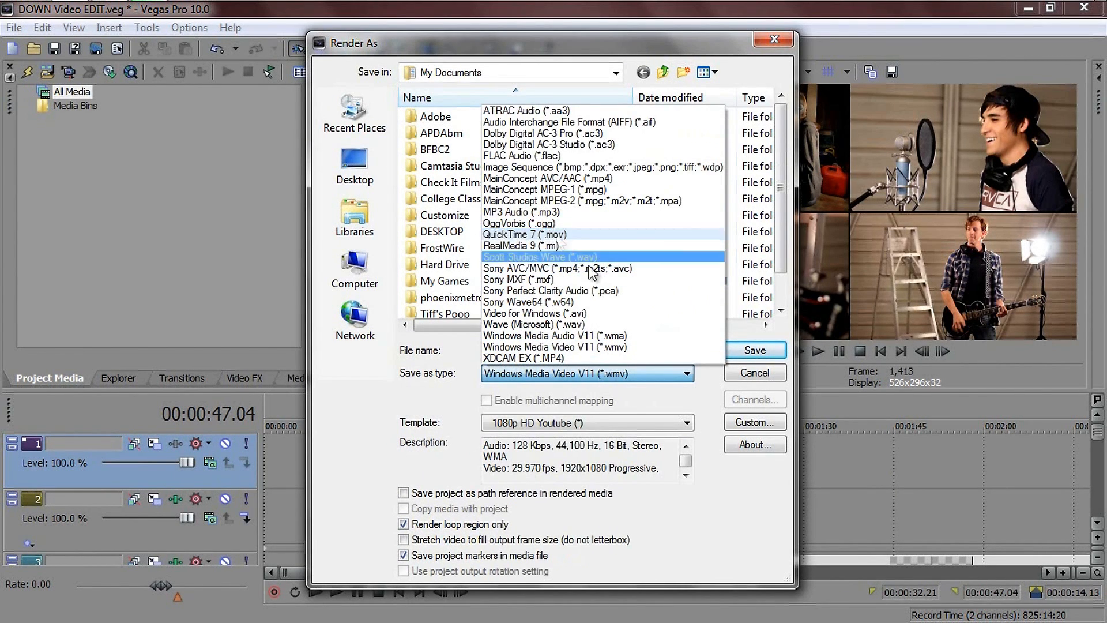
click(554, 347)
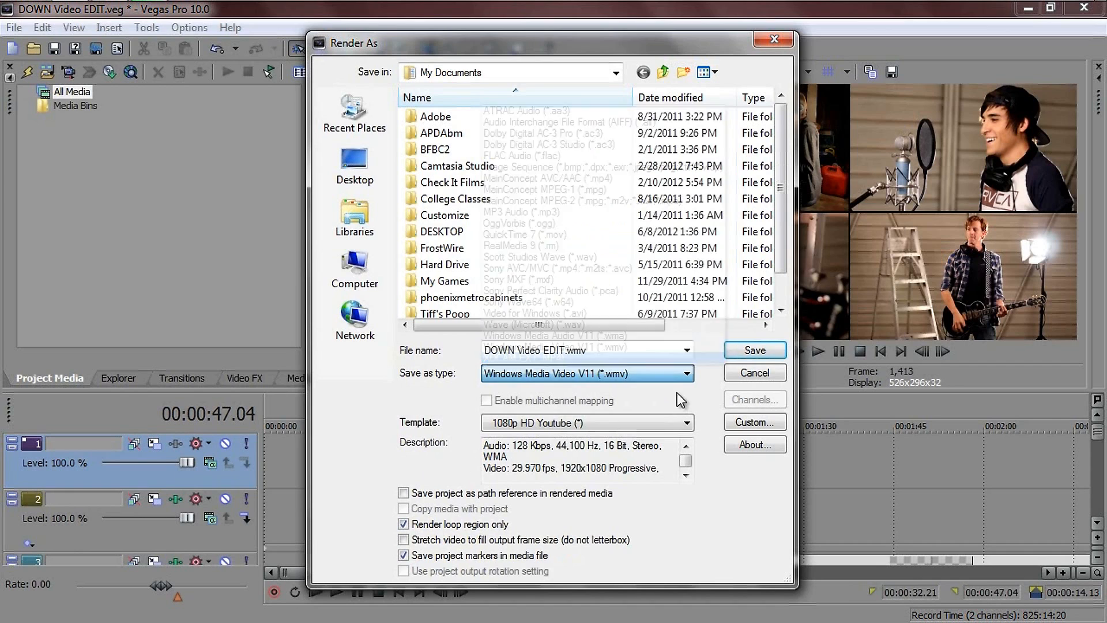
click(738, 423)
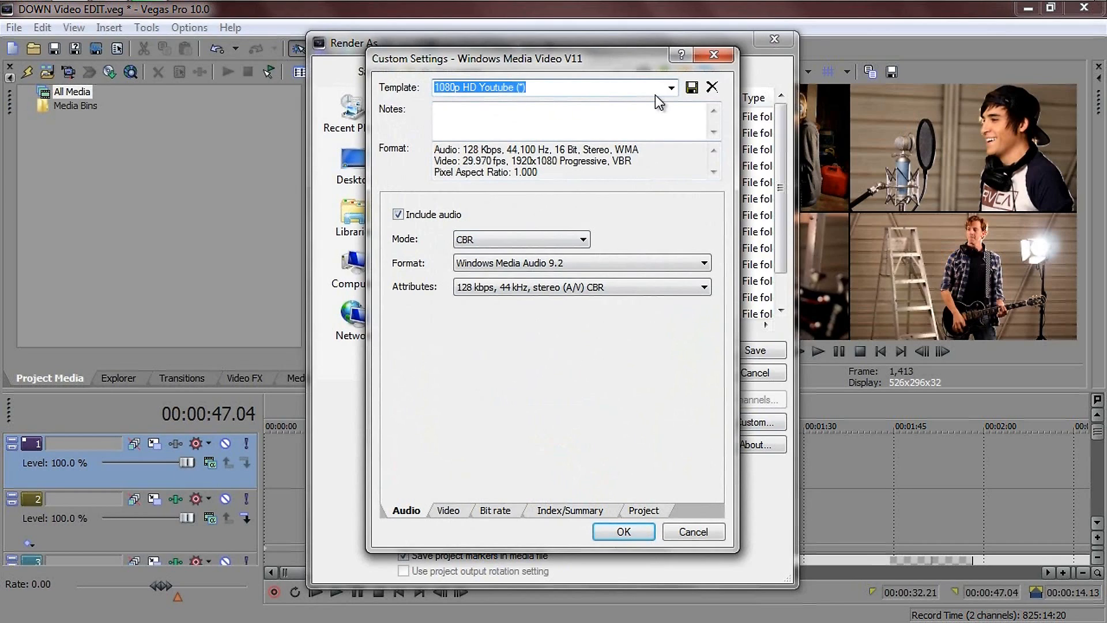
Step: Save the template under the name "WMV For Dah Nooobbss" and keep its audio mode at CBR
text(WMV For Dah Nooobbss)
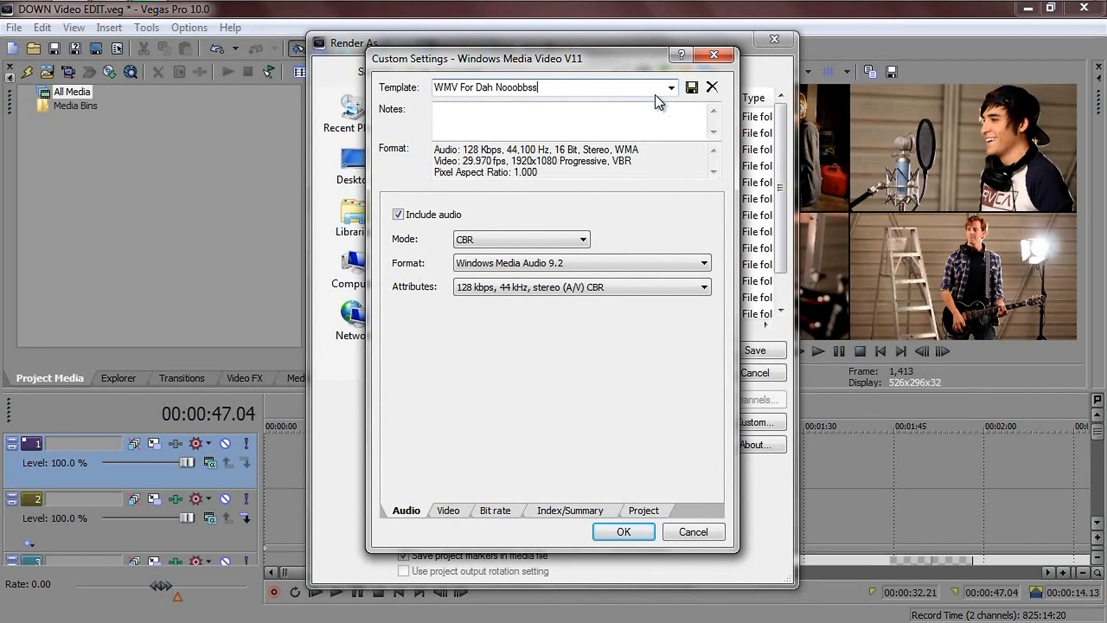
click(692, 87)
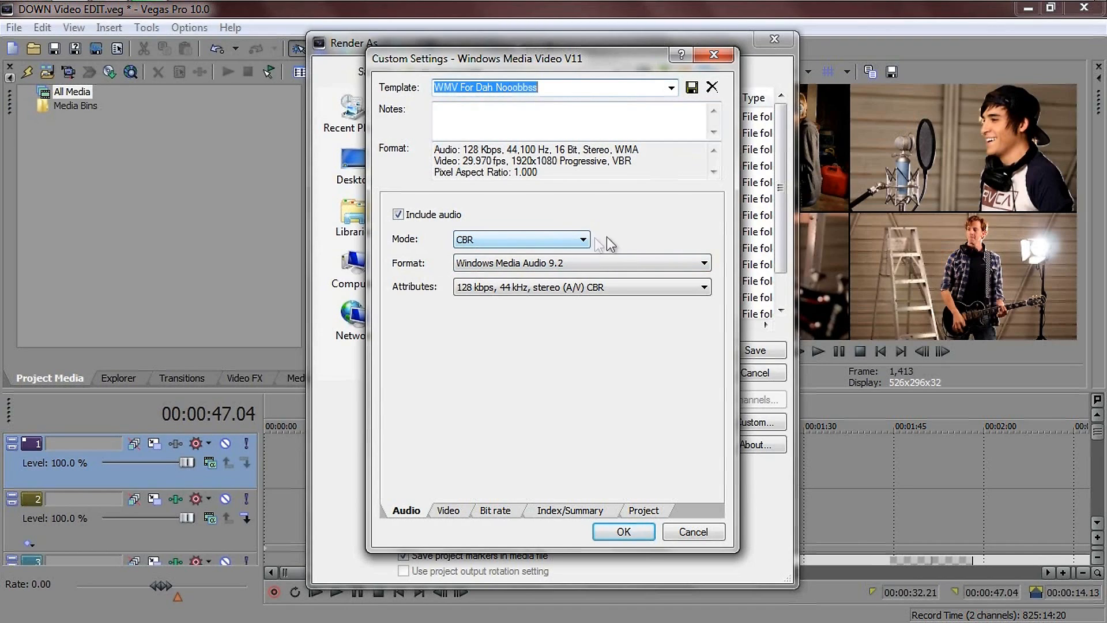
click(556, 240)
click(555, 238)
click(555, 238)
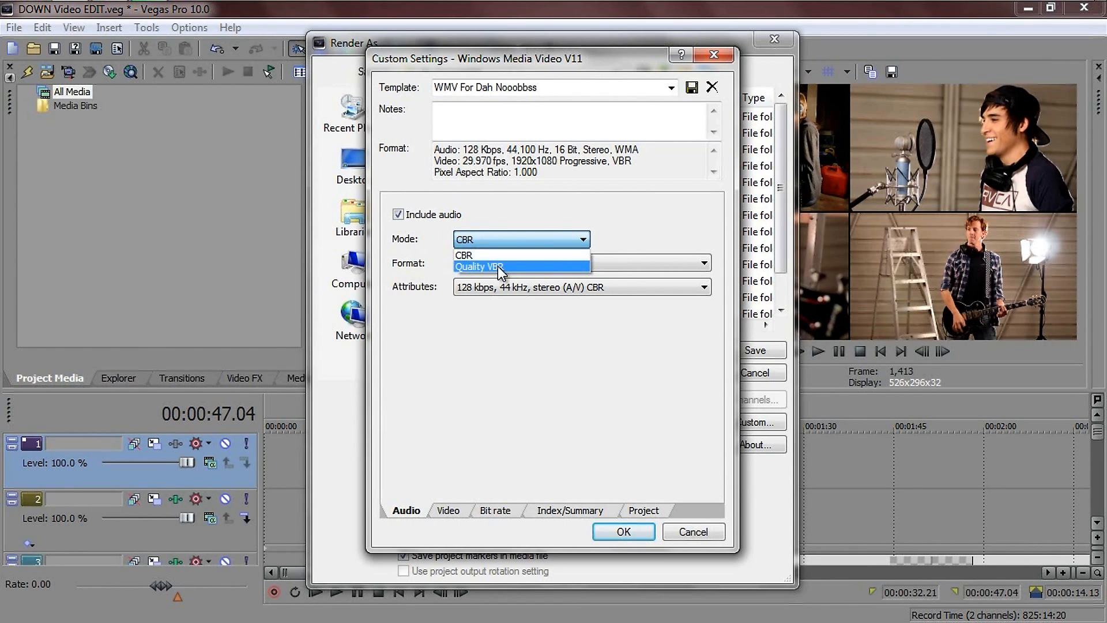
click(565, 255)
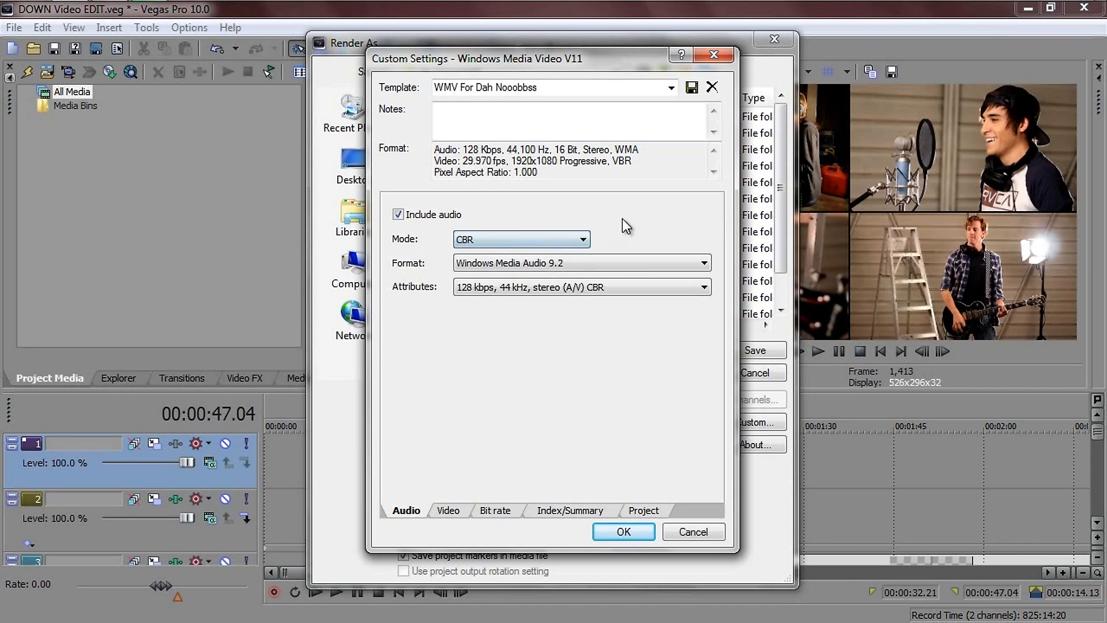
Step: Keep Windows Media Audio 9.2 as the audio format and choose the 128 kbps, 44 kHz, stereo (A/V) CBR attributes
click(544, 264)
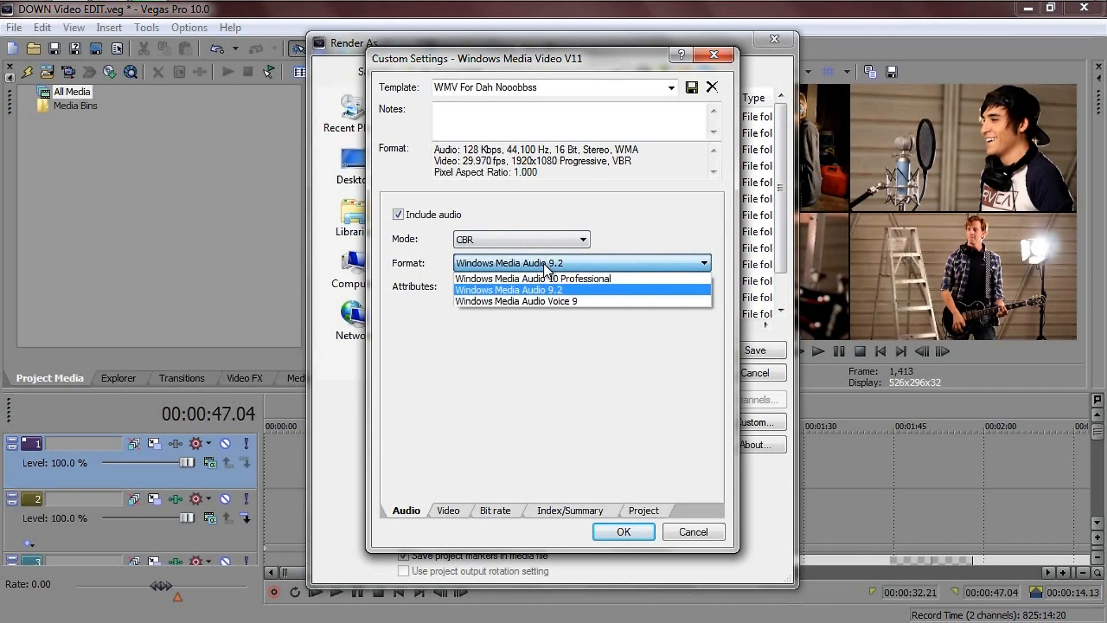
click(544, 264)
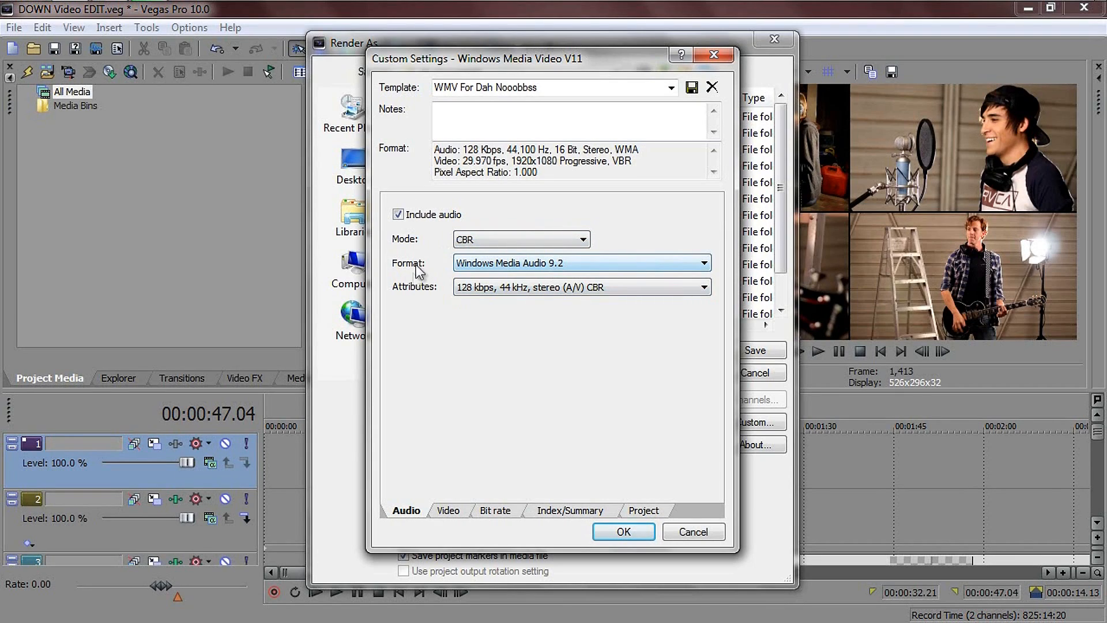
click(526, 287)
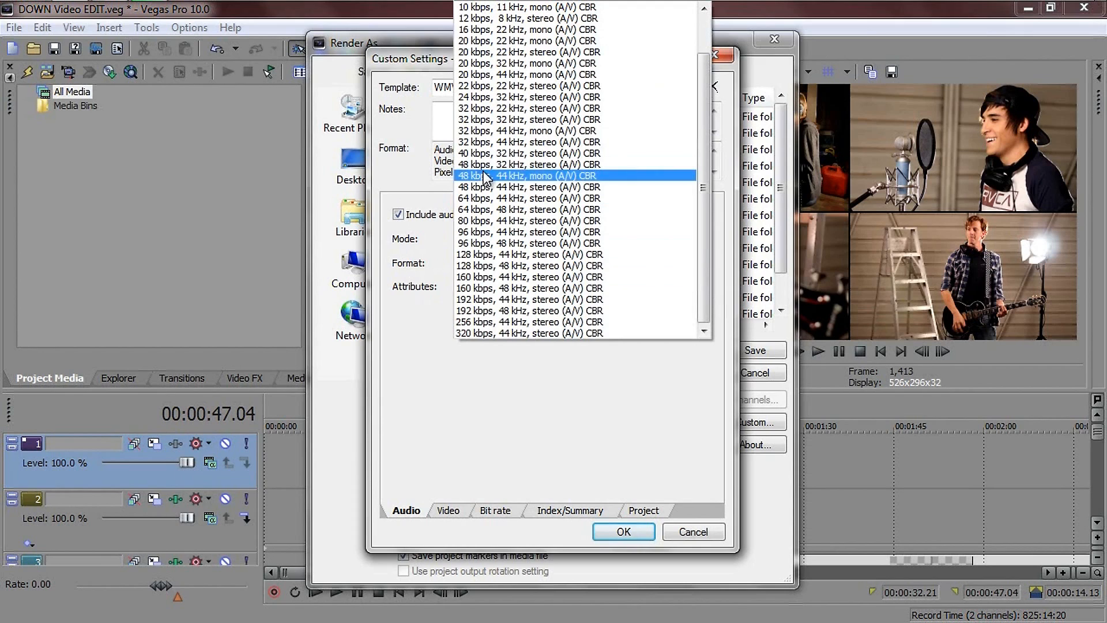
click(491, 254)
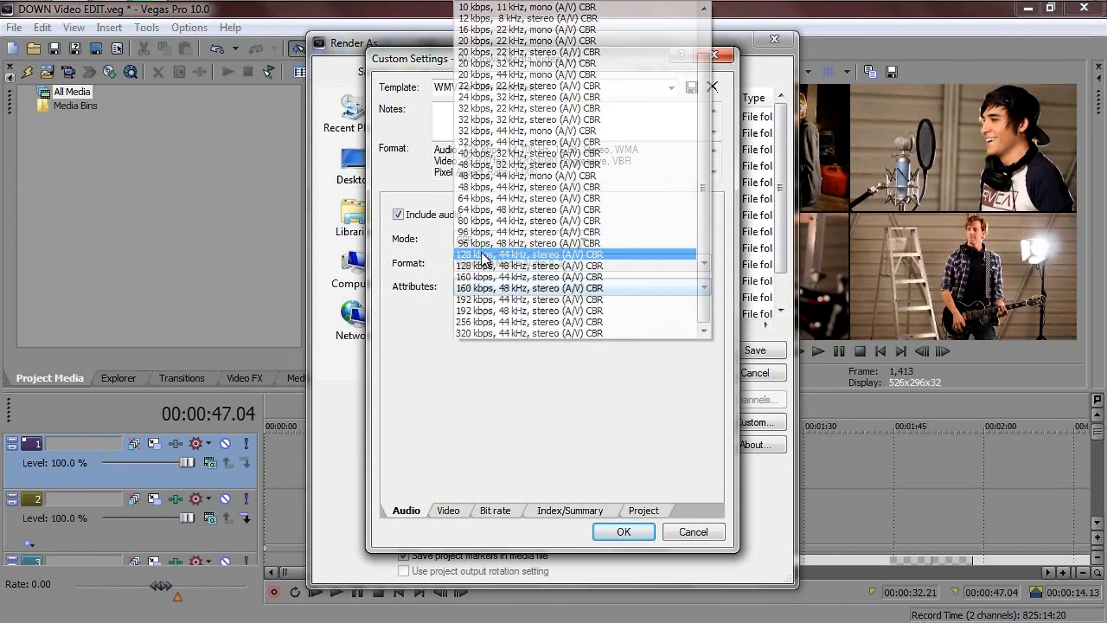
Step: Keep the template's video mode at Quality VBR and its video format at Windows Media Video 9
click(448, 509)
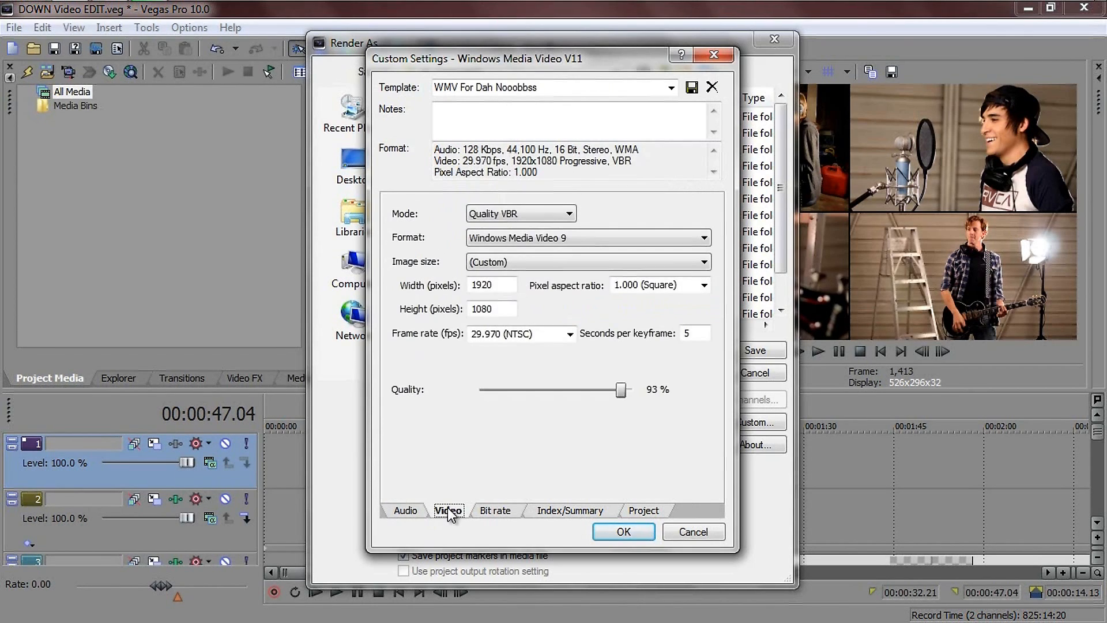
click(513, 219)
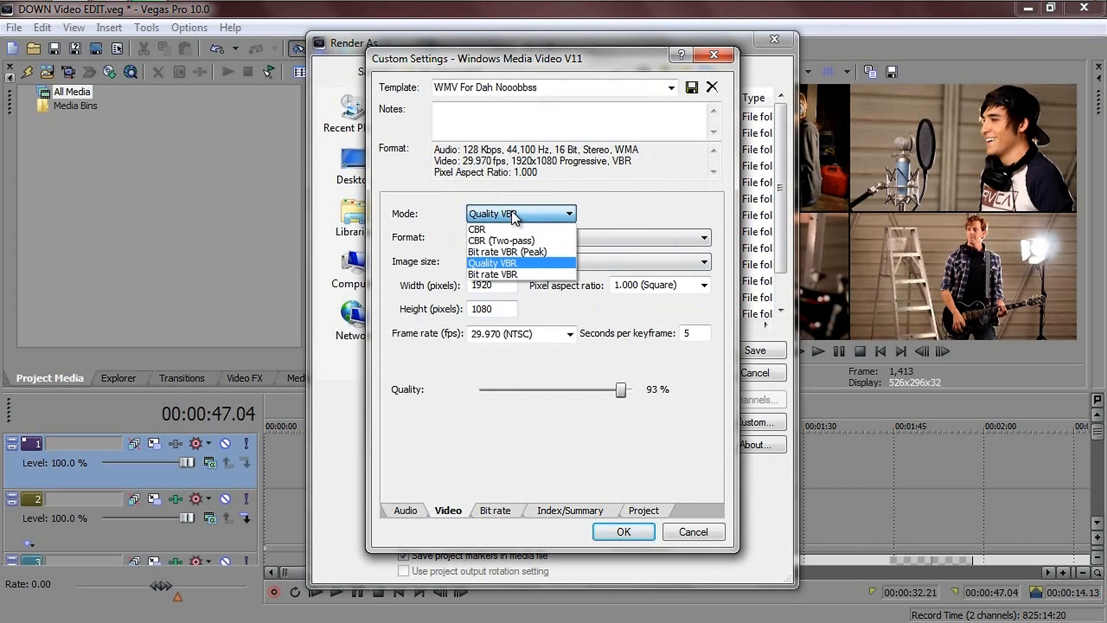
click(511, 265)
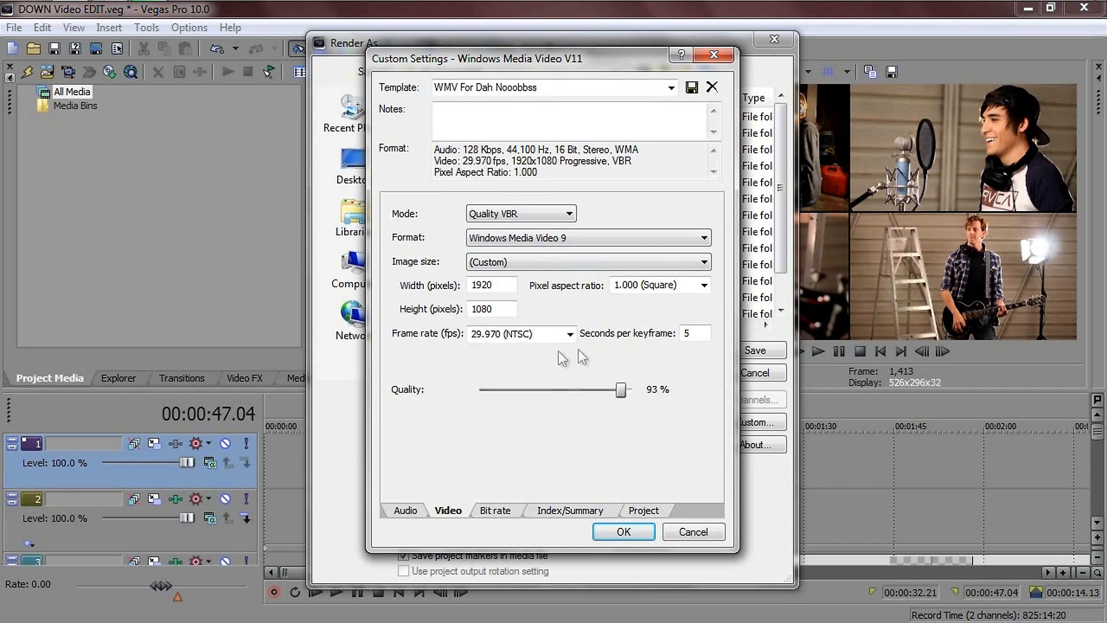
click(565, 240)
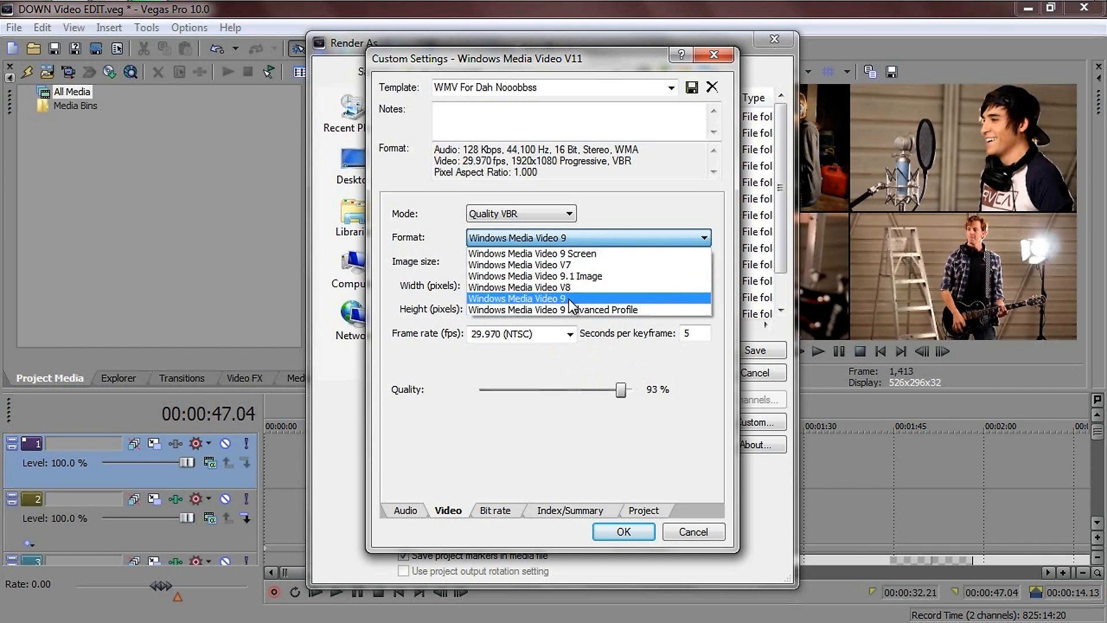
click(589, 236)
click(541, 239)
click(583, 304)
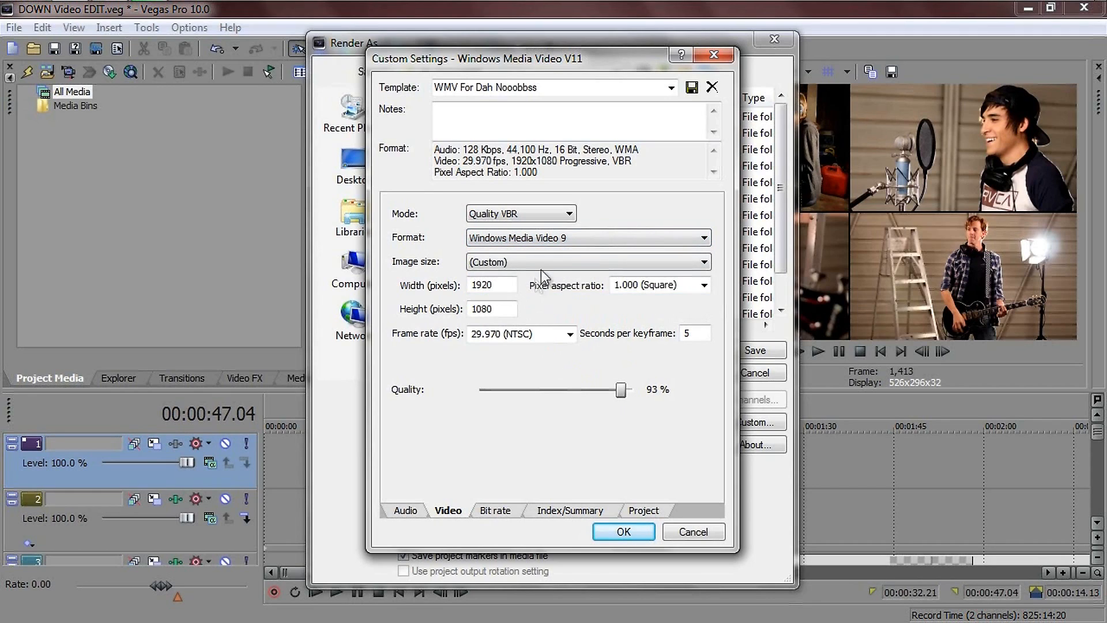
Step: Keep the custom 1920x1080 image size and 29.970 (NTSC) frame rate, with 5 seconds per keyframe and 93% quality
click(514, 268)
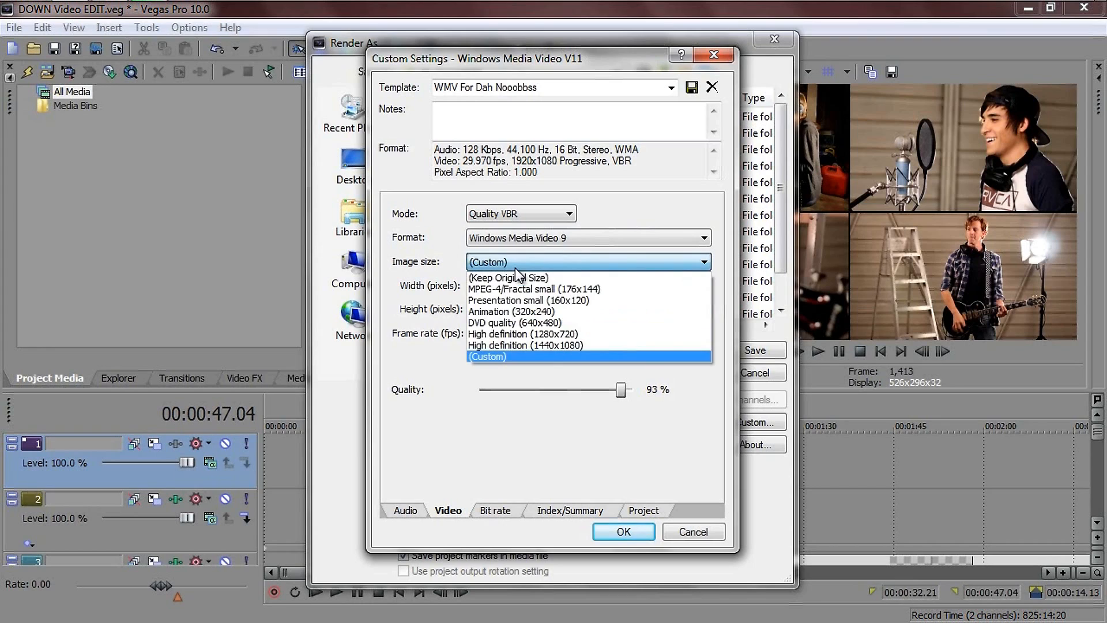
click(572, 423)
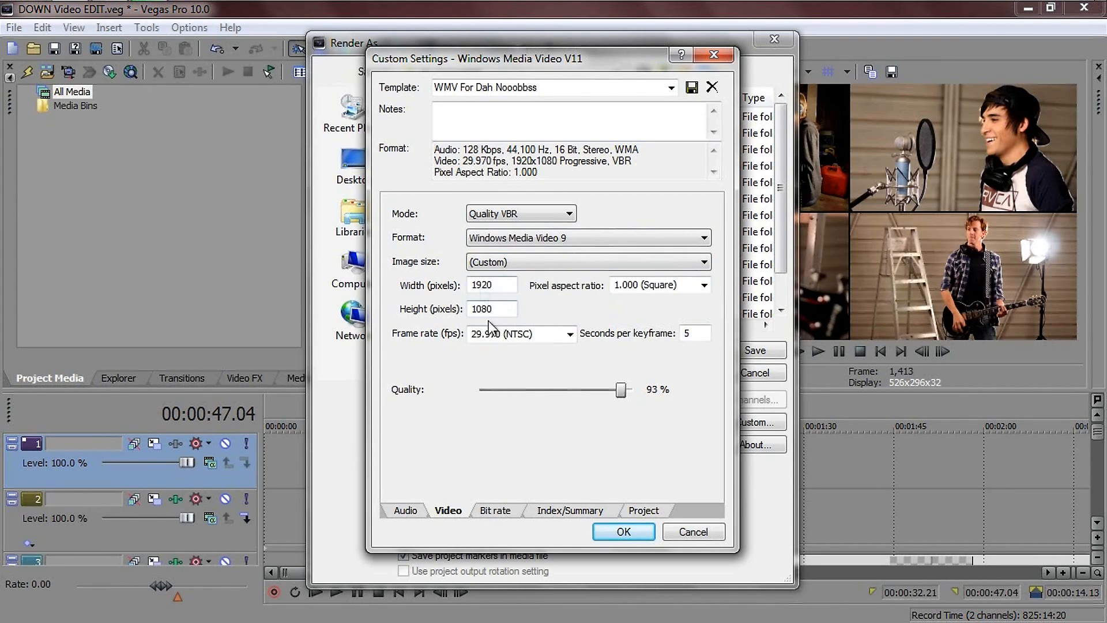
click(510, 263)
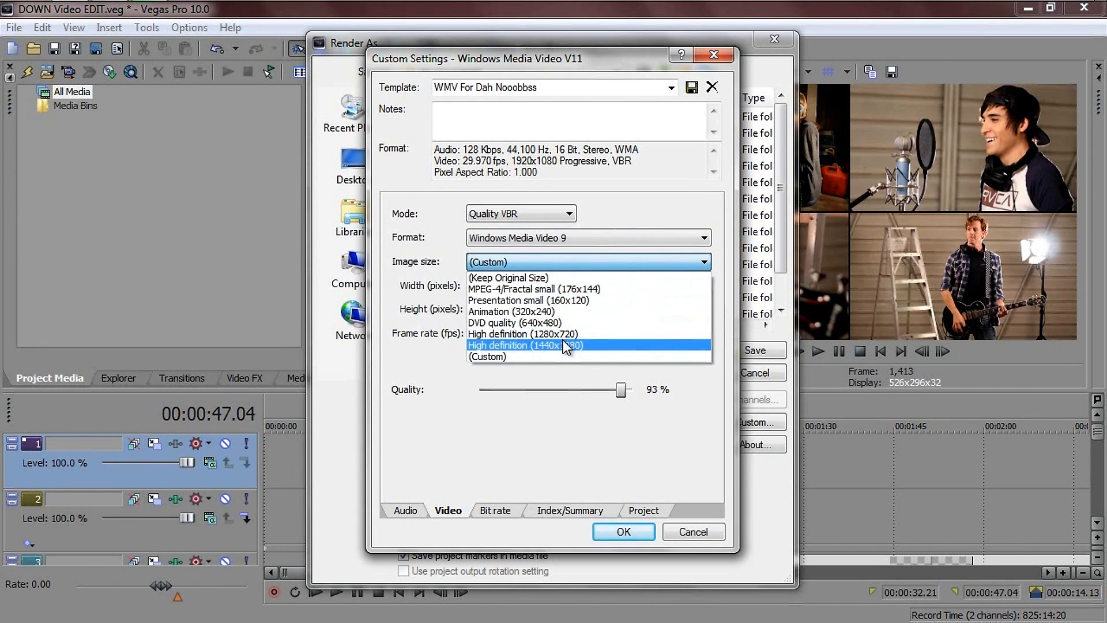
click(556, 407)
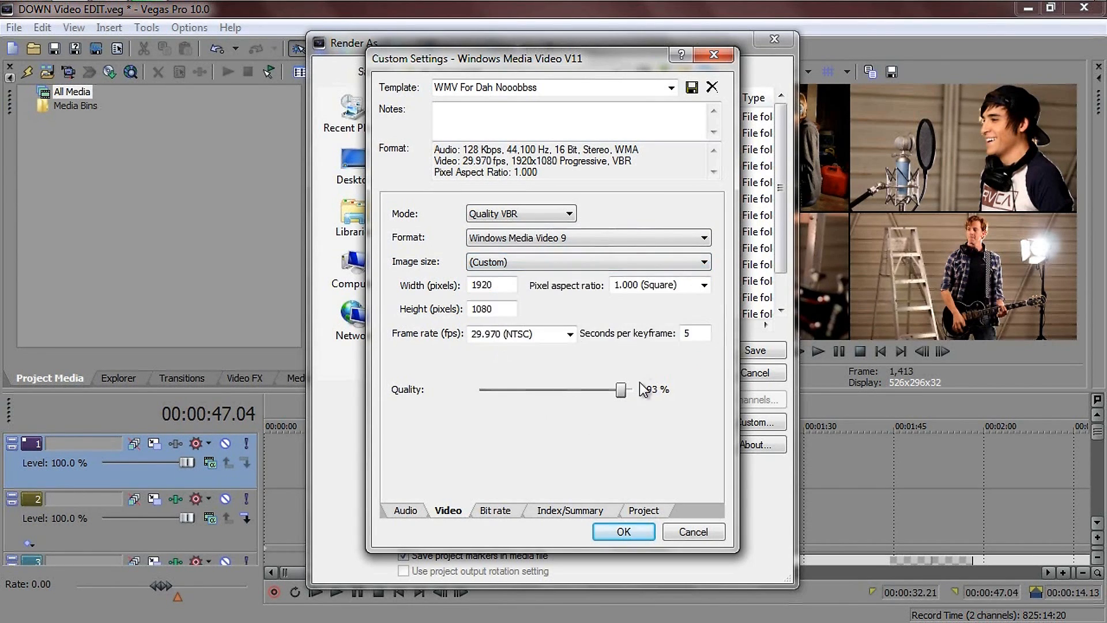
click(569, 334)
click(569, 334)
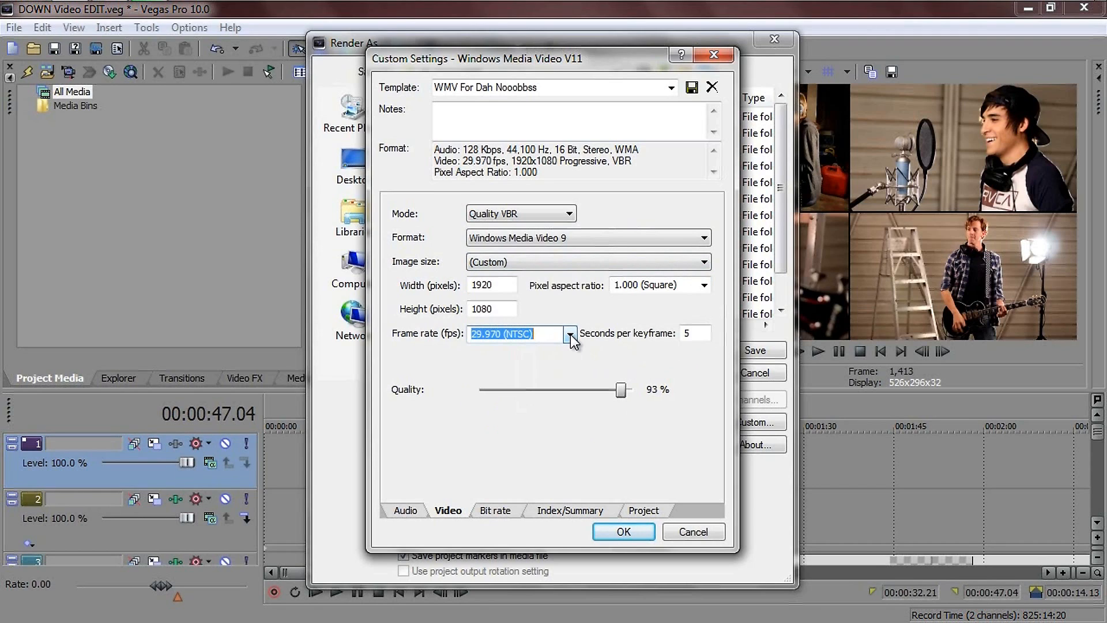
click(701, 333)
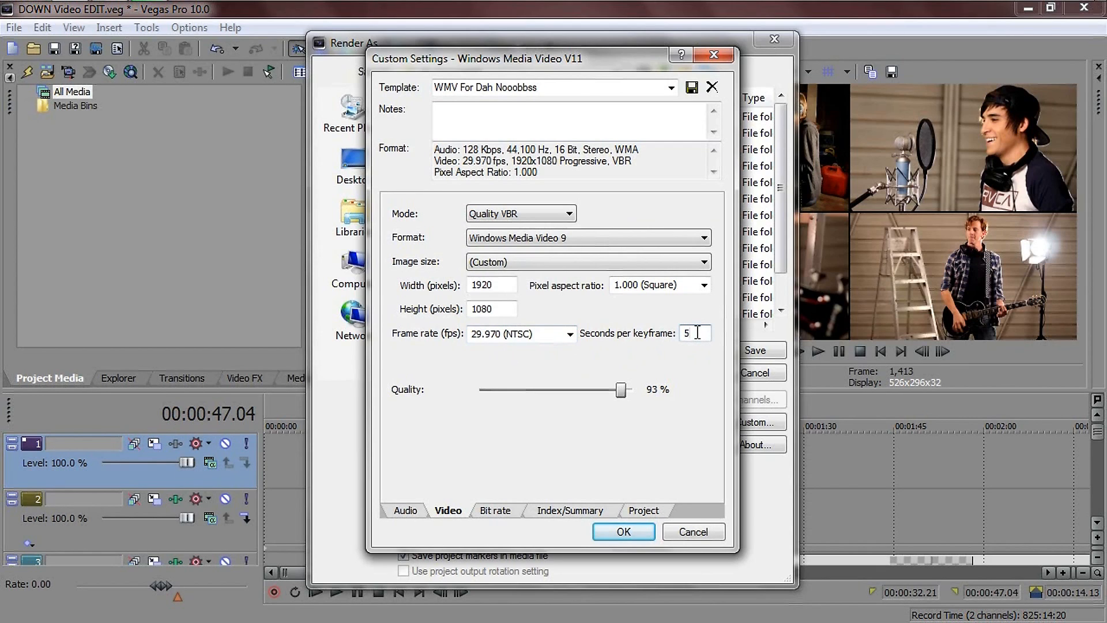
drag(698, 333, 673, 339)
mouse_move(618, 391)
mouse_down()
mouse_move(640, 395)
mouse_move(619, 393)
mouse_up()
Step: Review the bit rate and index settings, keeping video rendering quality at Best and stereoscopic 3D mode at (Use Project Settings)
click(496, 511)
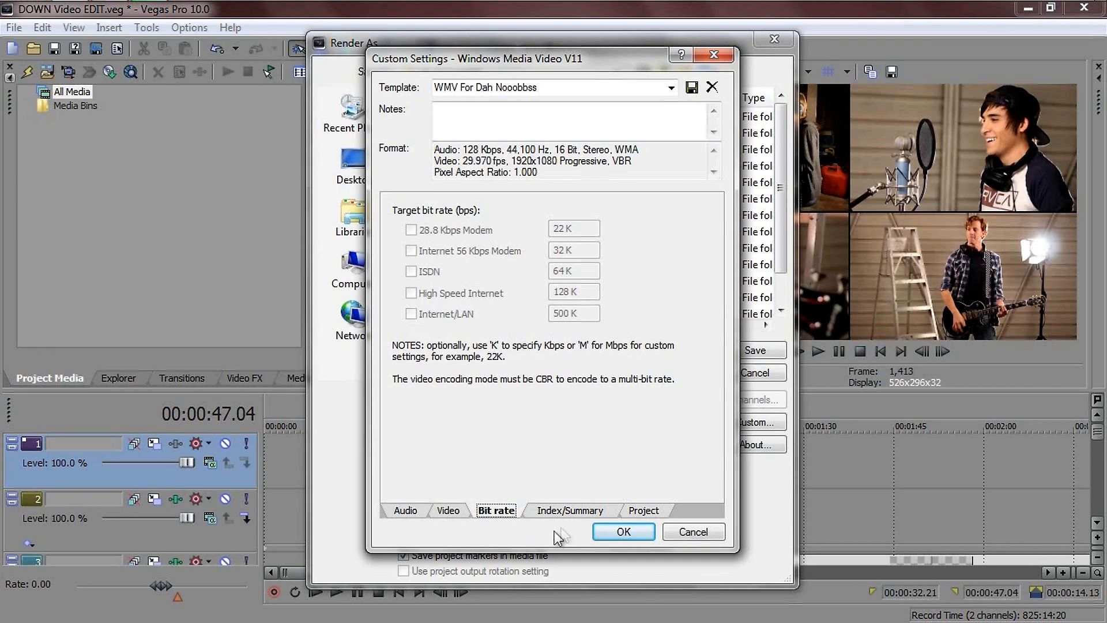
click(562, 512)
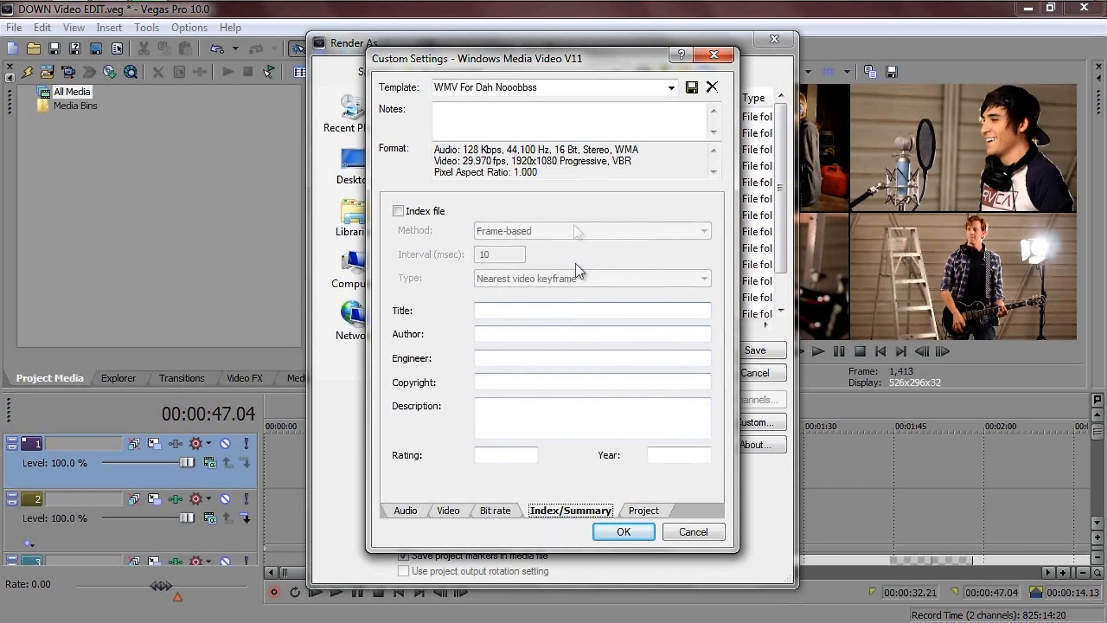
click(640, 508)
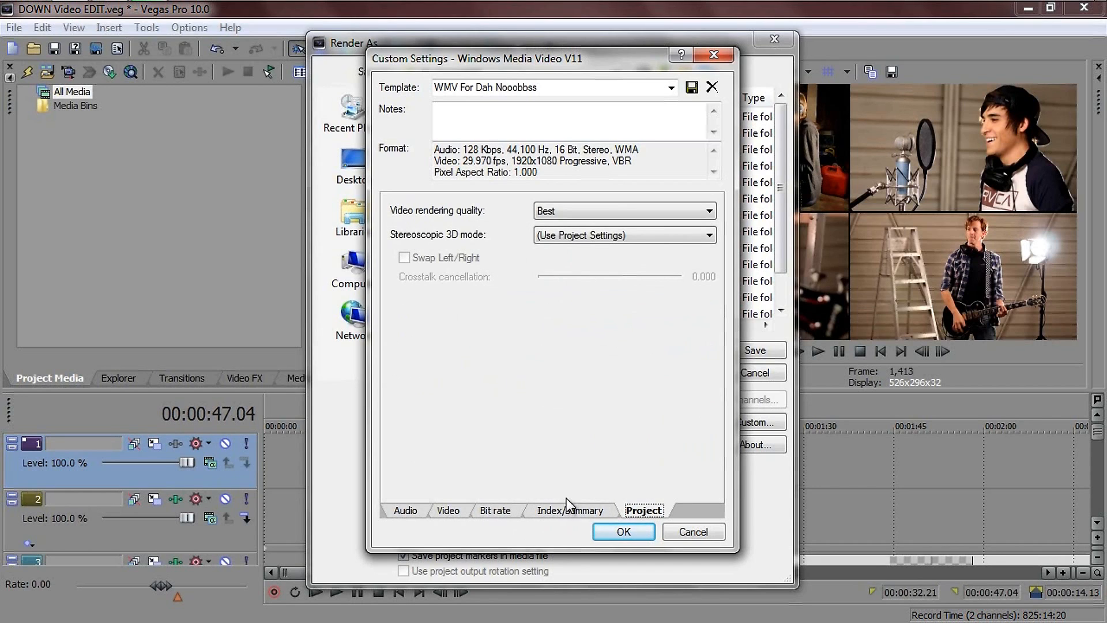
click(569, 511)
click(639, 511)
click(589, 211)
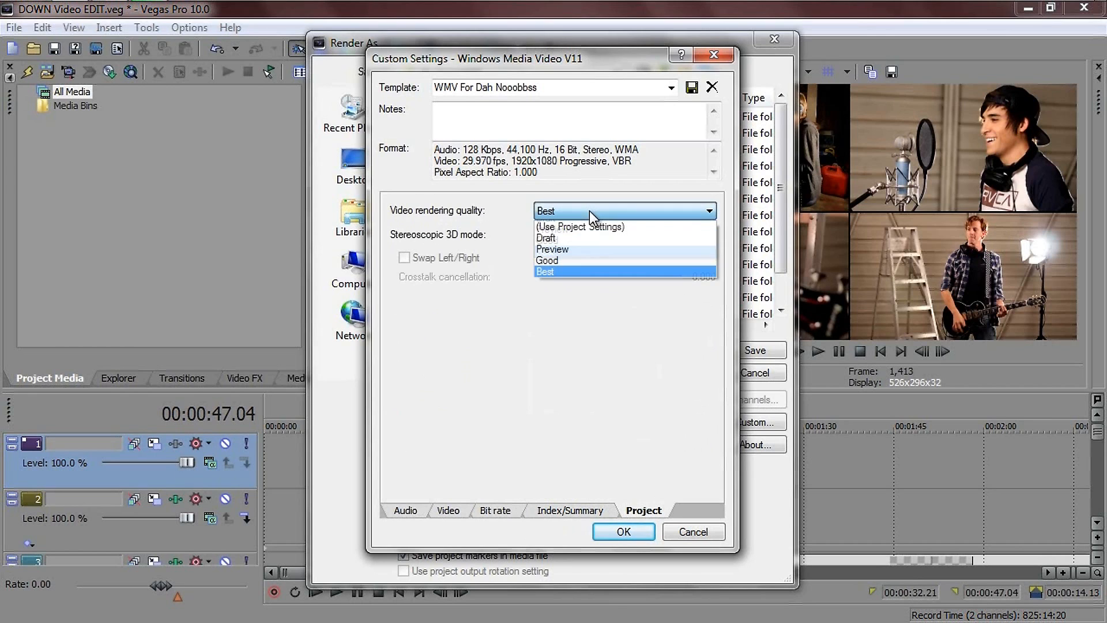
click(589, 210)
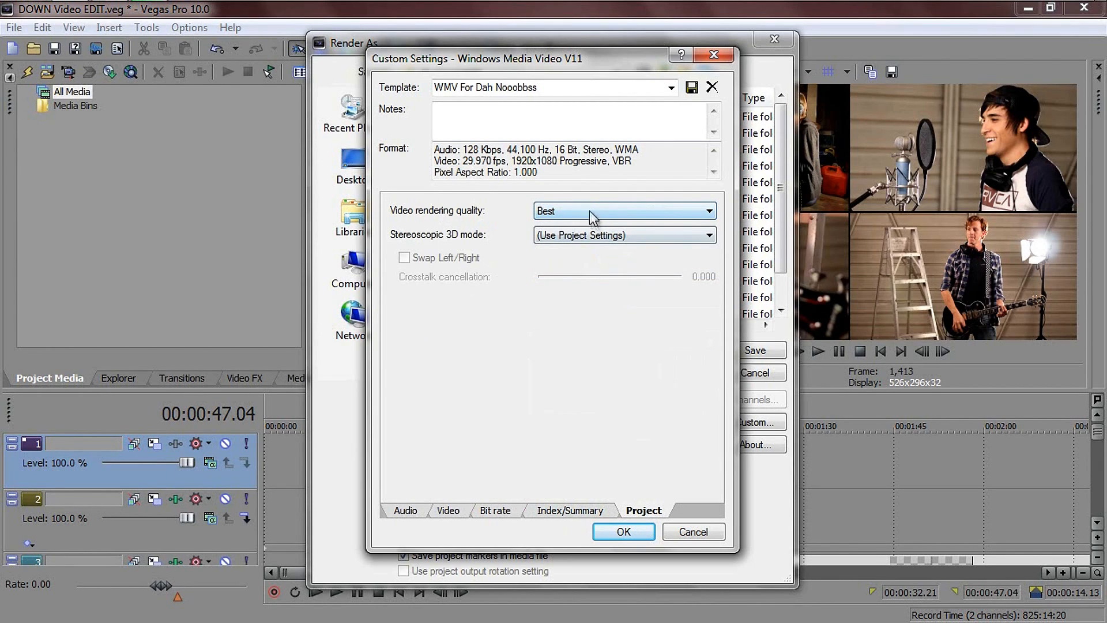
click(620, 236)
click(621, 237)
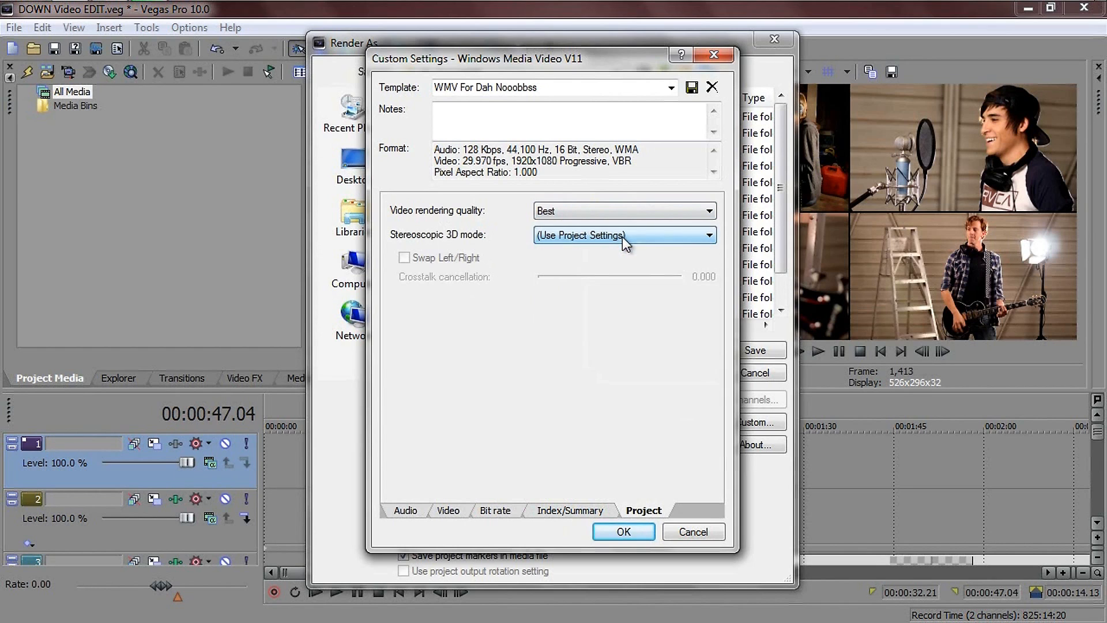
Step: Recheck the template's audio settings and accept the custom Windows Media Video settings
click(414, 510)
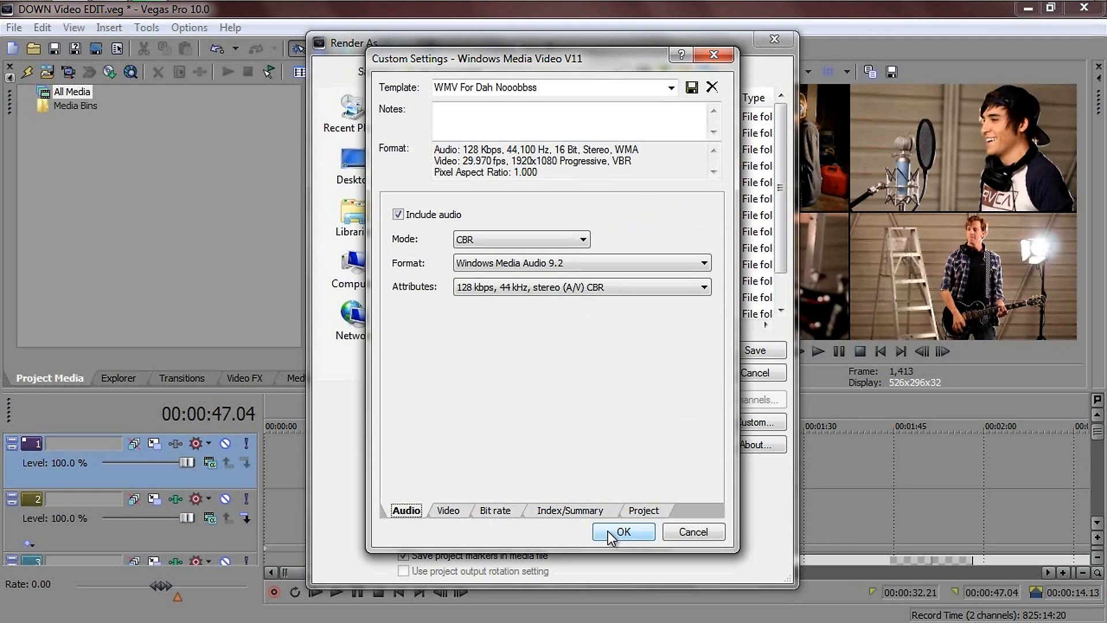
mouse_move(141, 7)
click(622, 532)
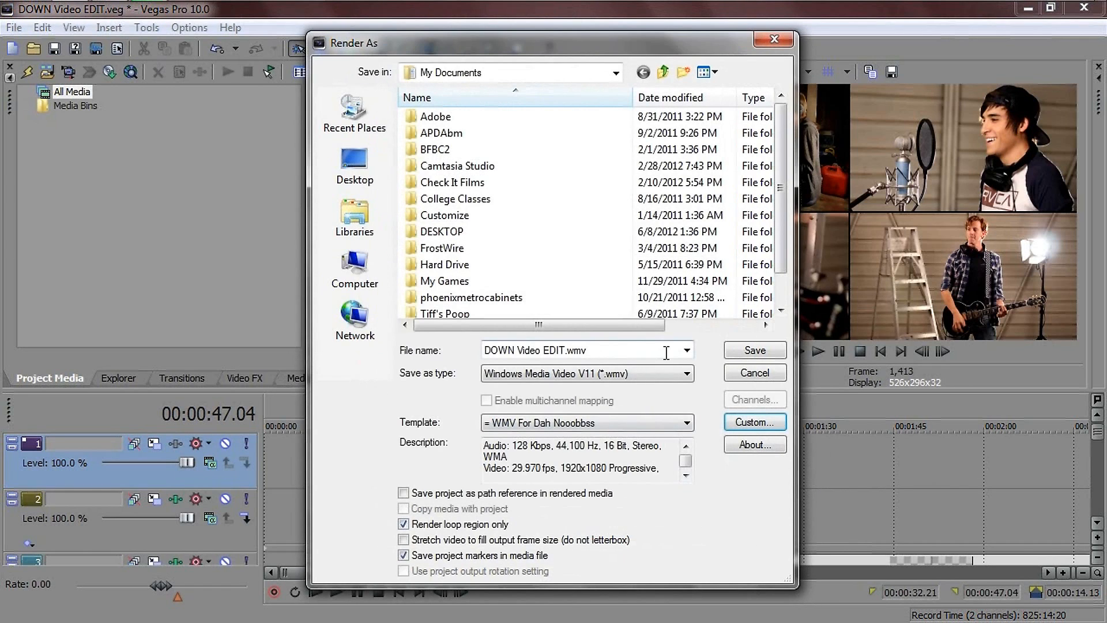
Step: Render the loop region to the Desktop as a Windows Media Video file named WMV FTW
double_click(597, 350)
click(346, 121)
click(354, 173)
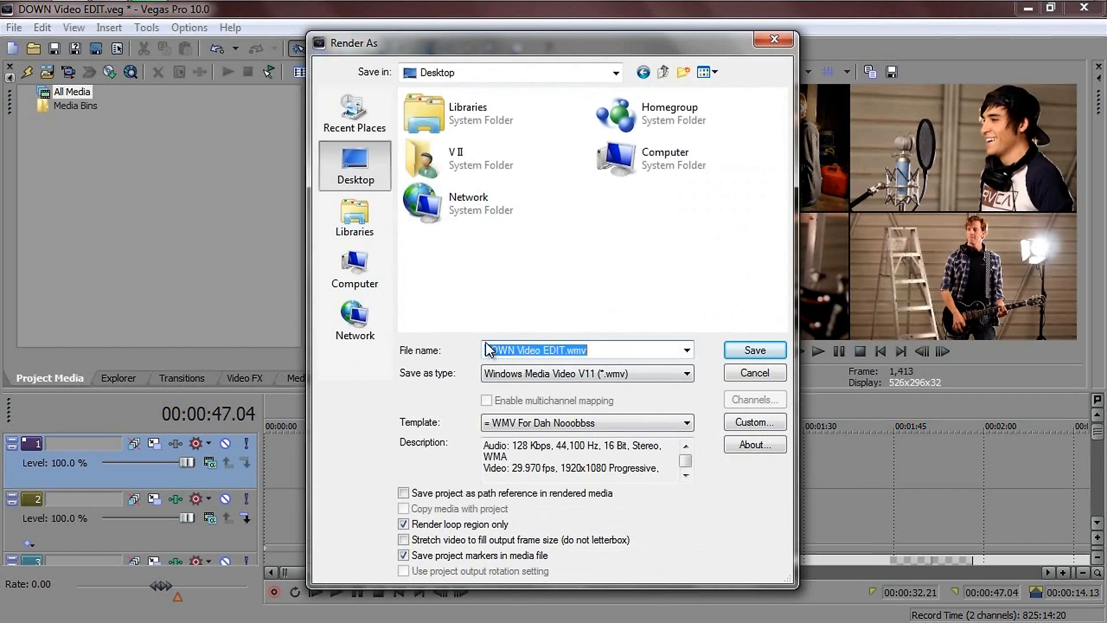
key(BackSpace)
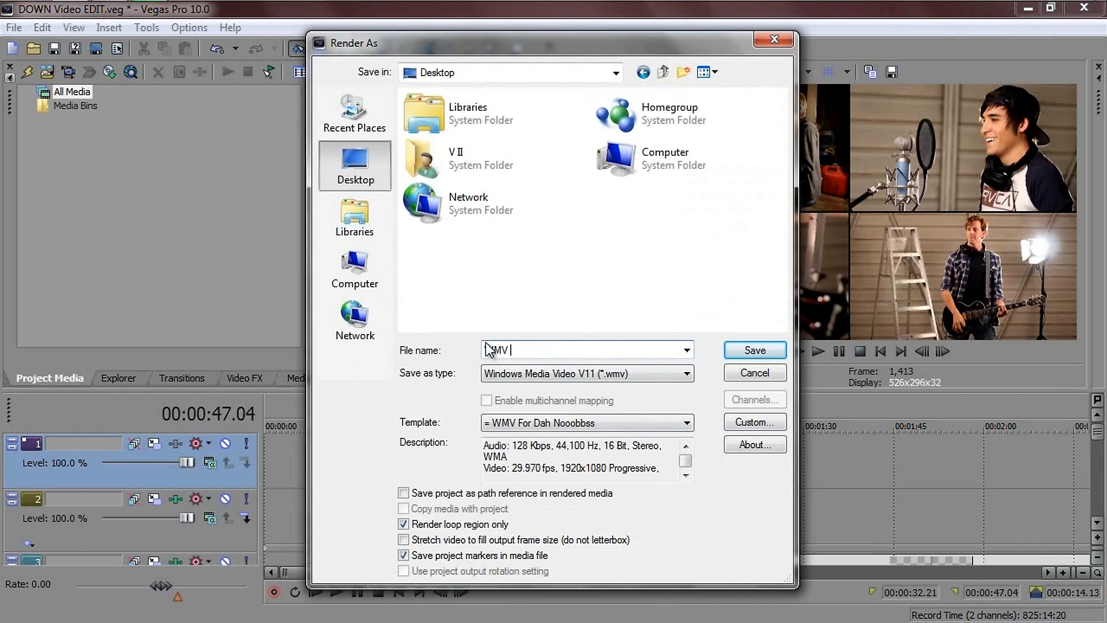
text(WMV FTW)
key(Return)
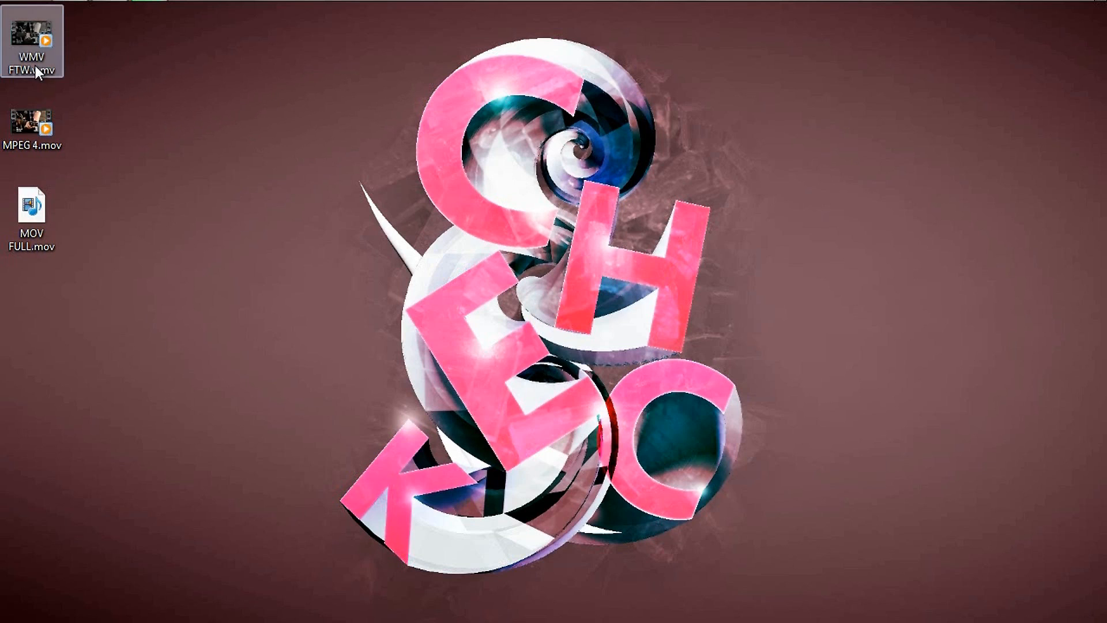
Step: Compare the rendered WMV FTW.wmv, MPEG 4.mov and MOV FULL.mov files on the desktop
click(37, 134)
click(33, 222)
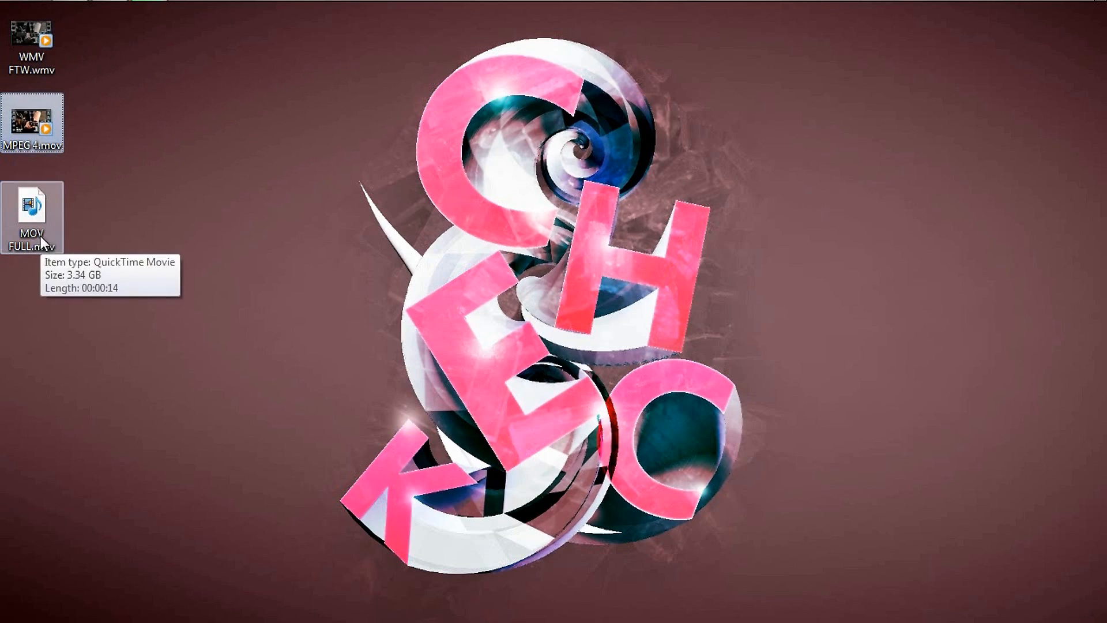
drag(220, 248, 3, 2)
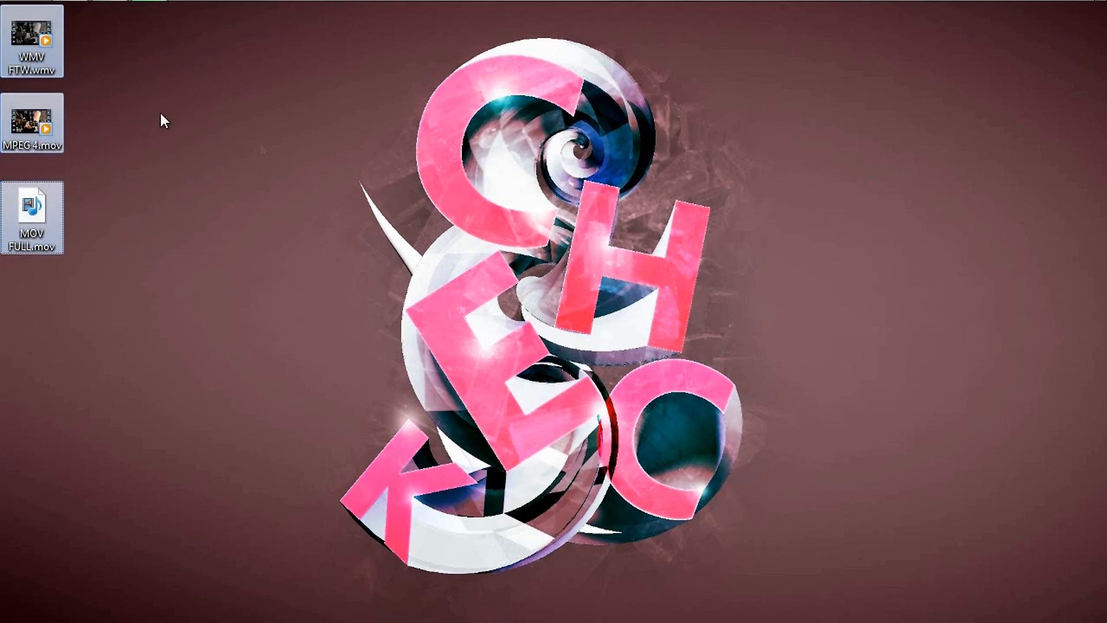
click(164, 116)
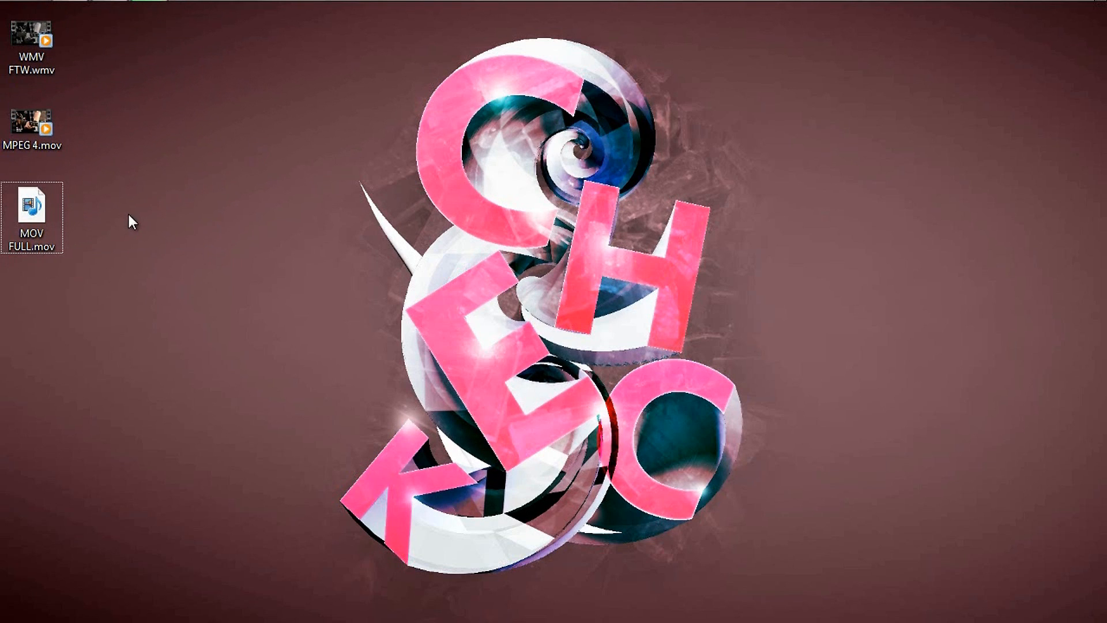
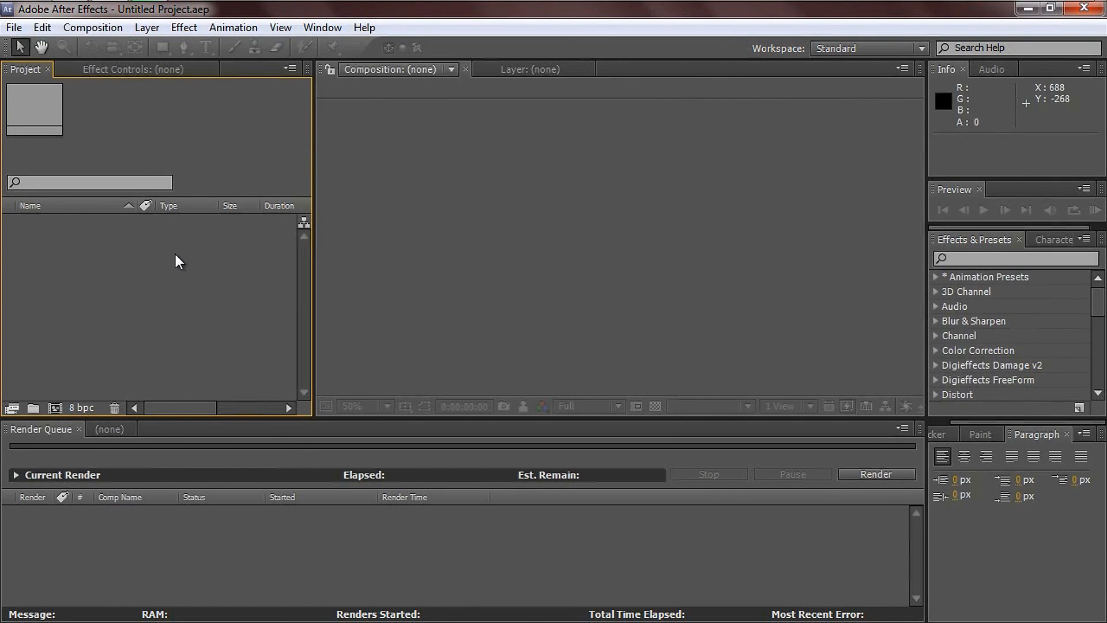
Step: Minimize After Effects to return to the desktop with the rendered files
click(1029, 10)
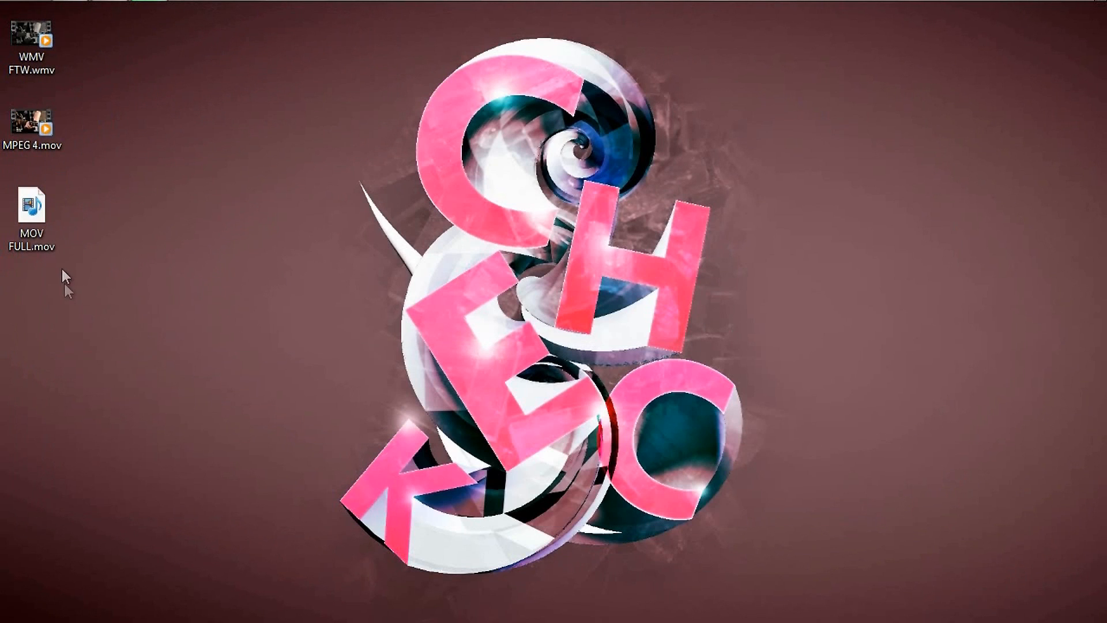
Step: Import MOV FULL.mov from the desktop into After Effects, build a composition from it and move the current time to 0;00;06;11
drag(28, 224, 130, 314)
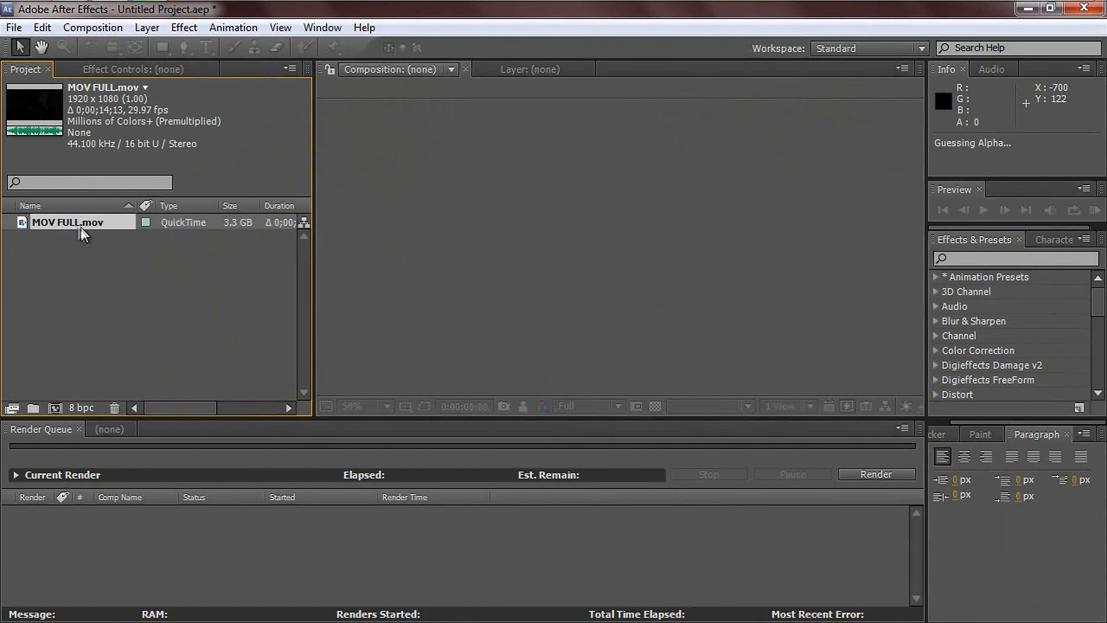
drag(61, 222, 565, 242)
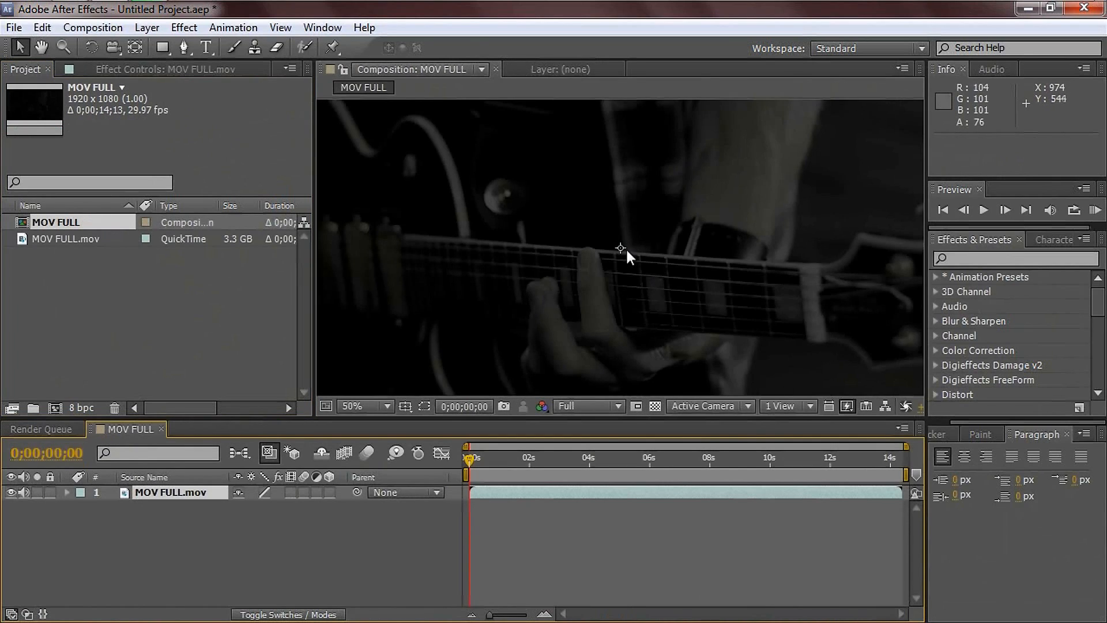
scroll(625, 247, down, 1)
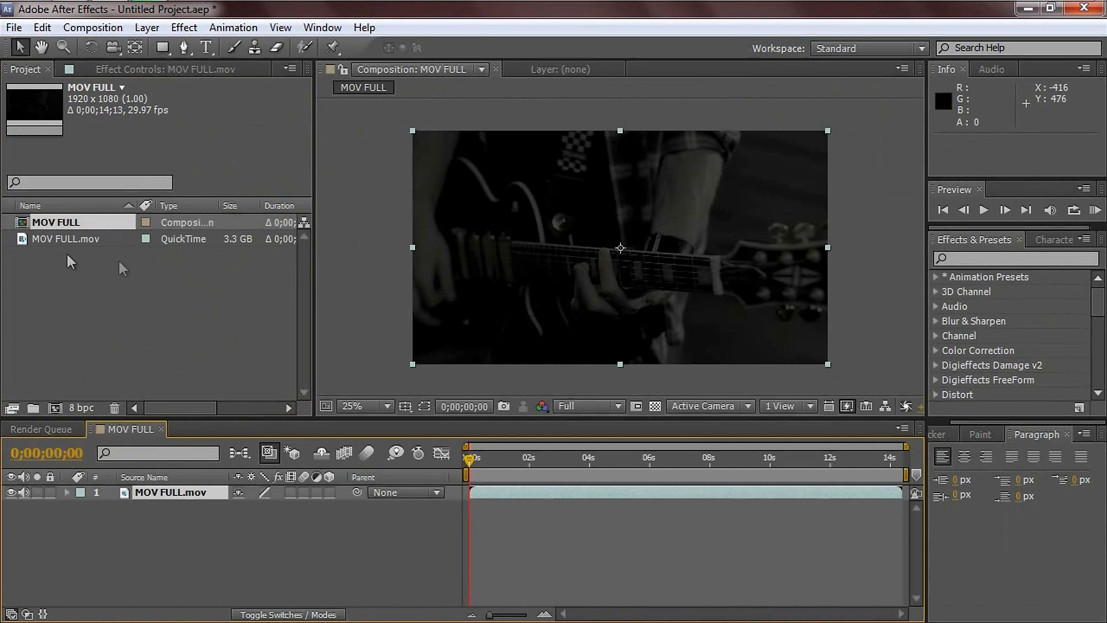
click(346, 217)
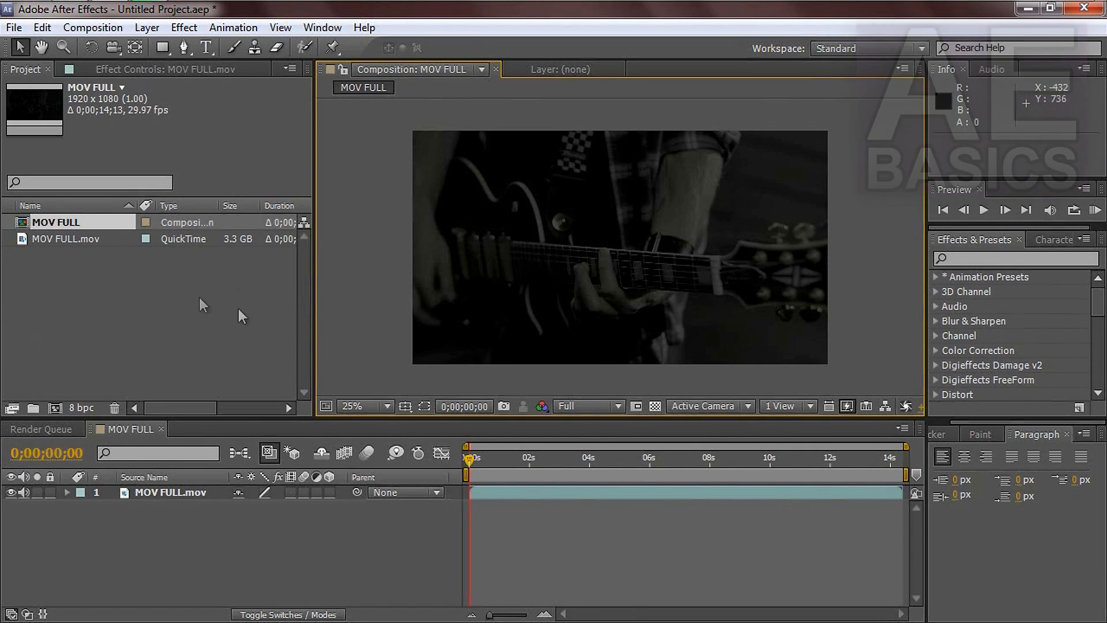
drag(469, 460, 665, 460)
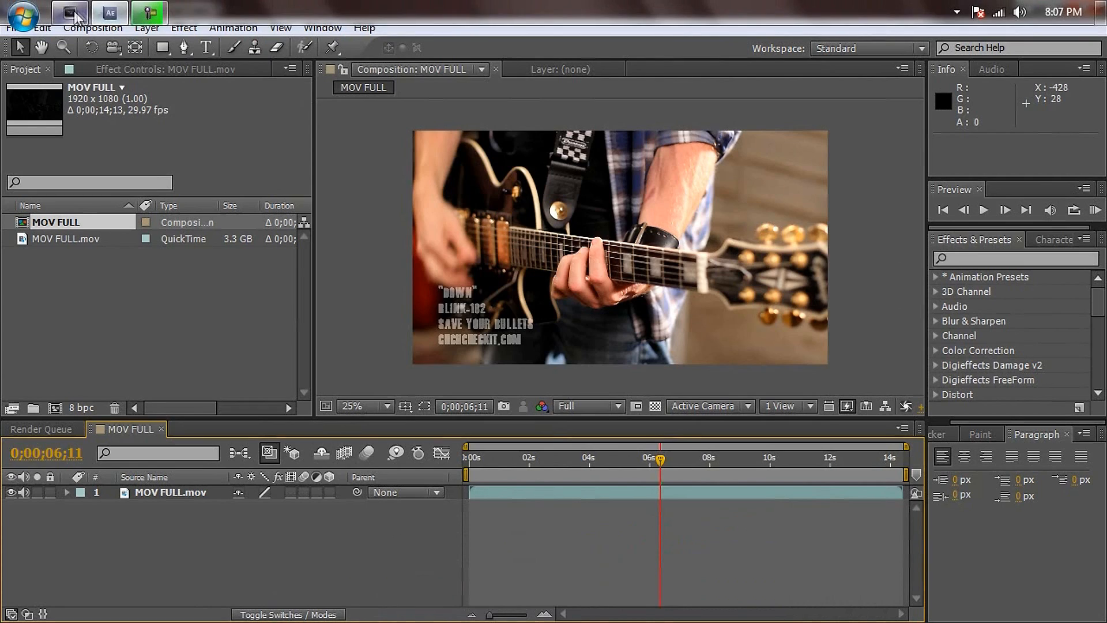
Step: Switch to Vegas Pro and review the music video edit around the "DOWN" title clip near the 34-second mark
click(75, 12)
click(541, 508)
scroll(575, 497, down, 3)
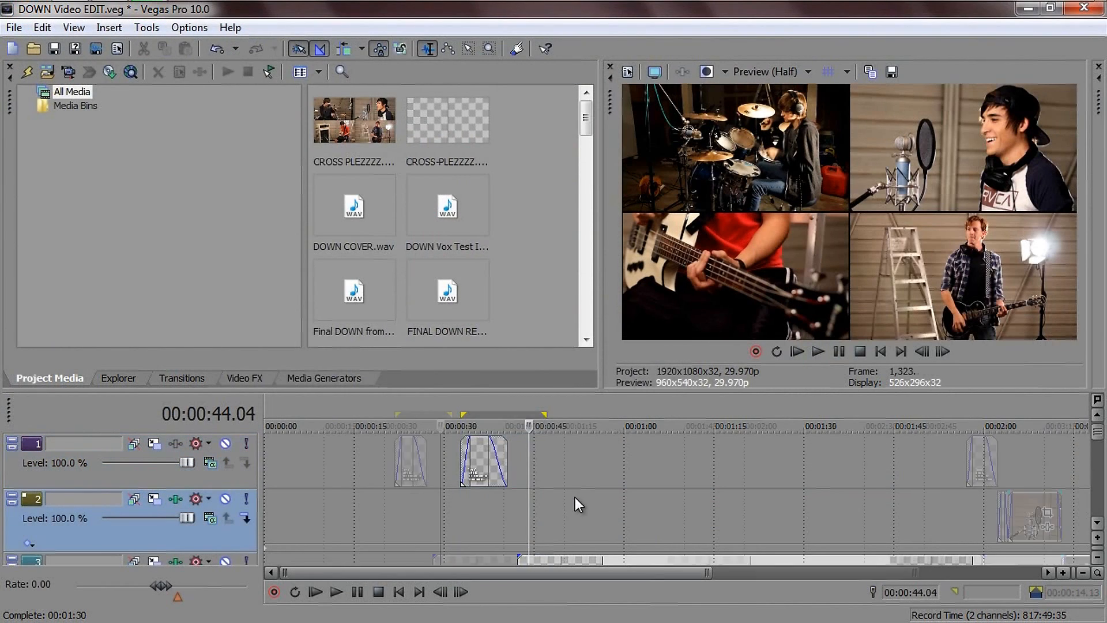
click(627, 493)
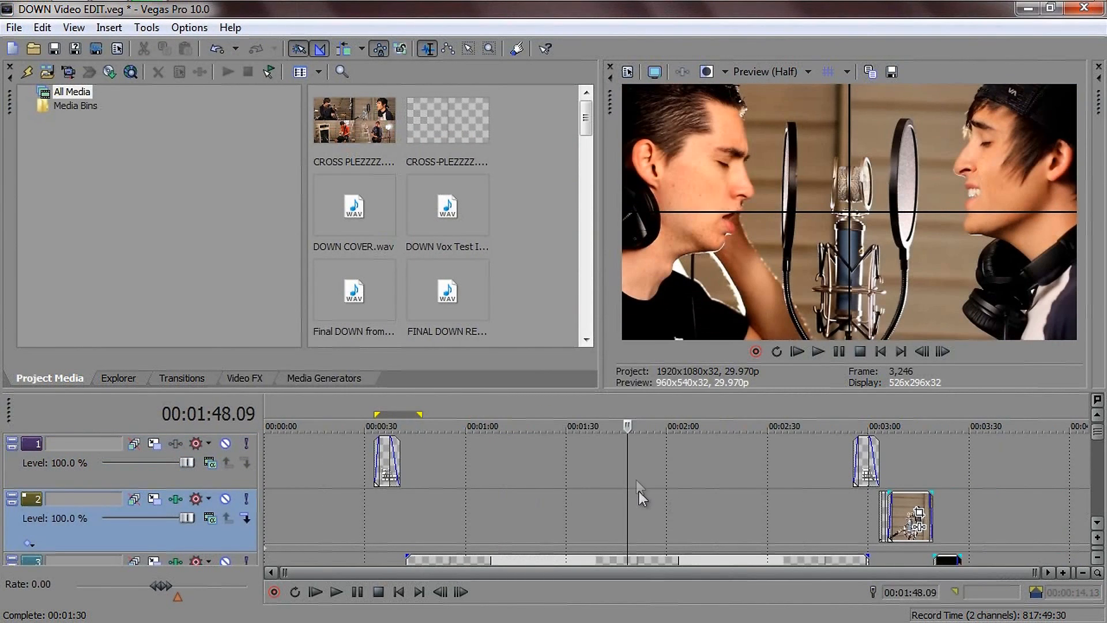
click(381, 507)
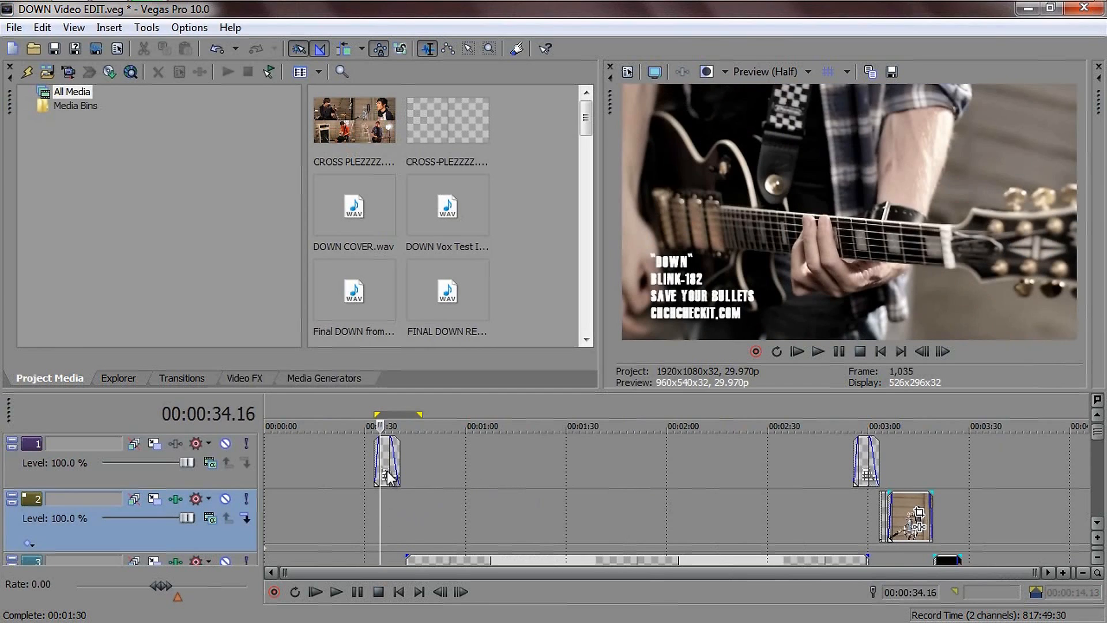
scroll(392, 478, up, 5)
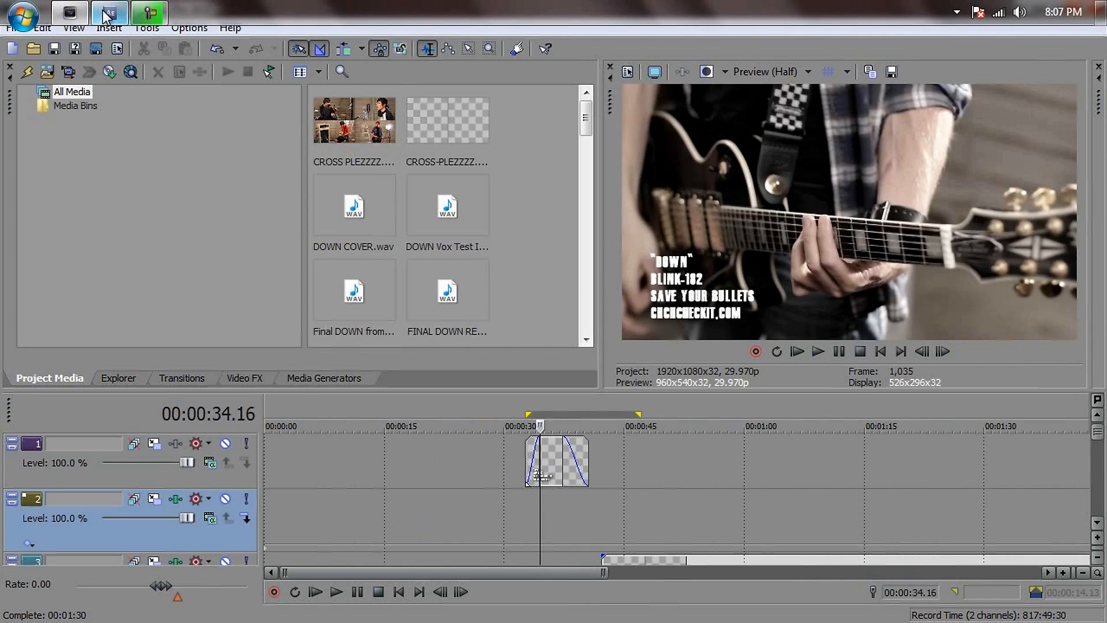
Step: Compare the guitar shot in After Effects with the edit in Vegas Pro, and minimize both programs
click(109, 14)
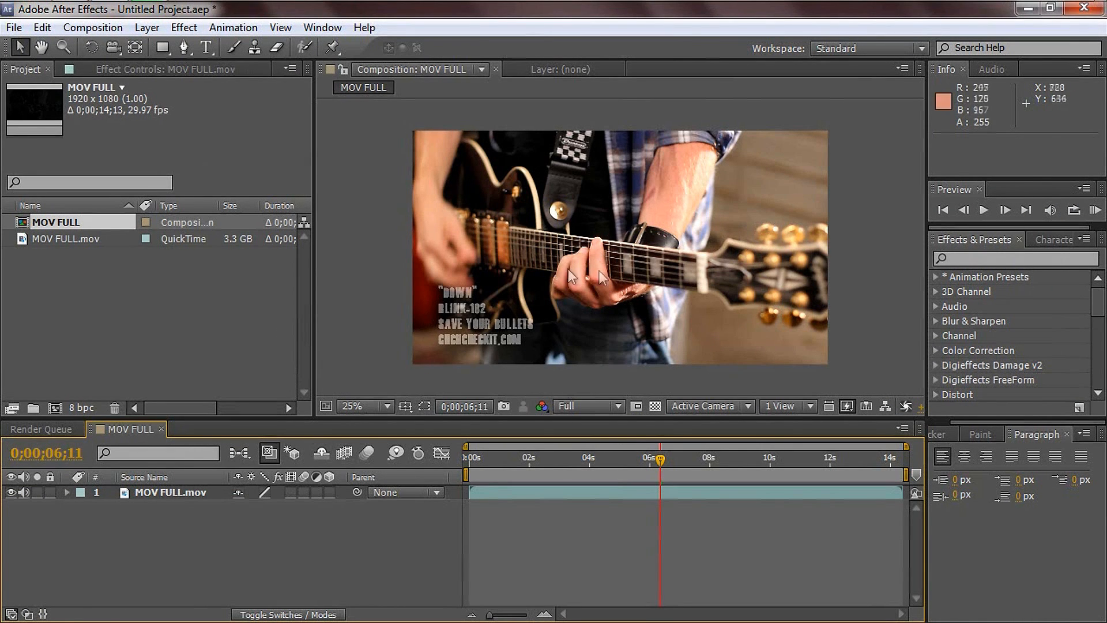
click(1028, 12)
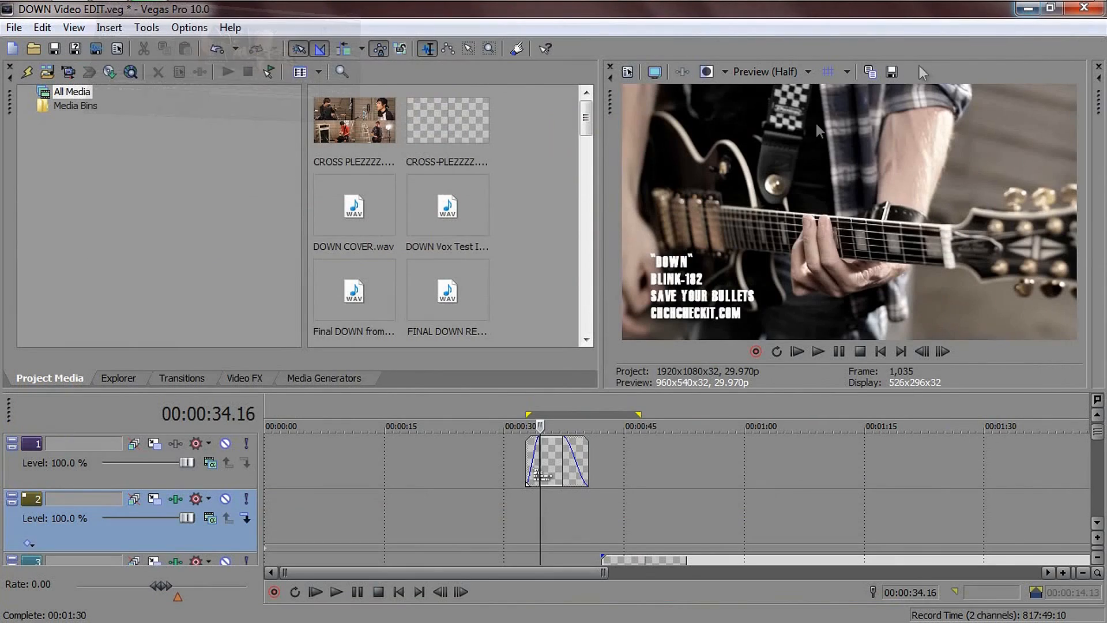
click(611, 508)
click(887, 509)
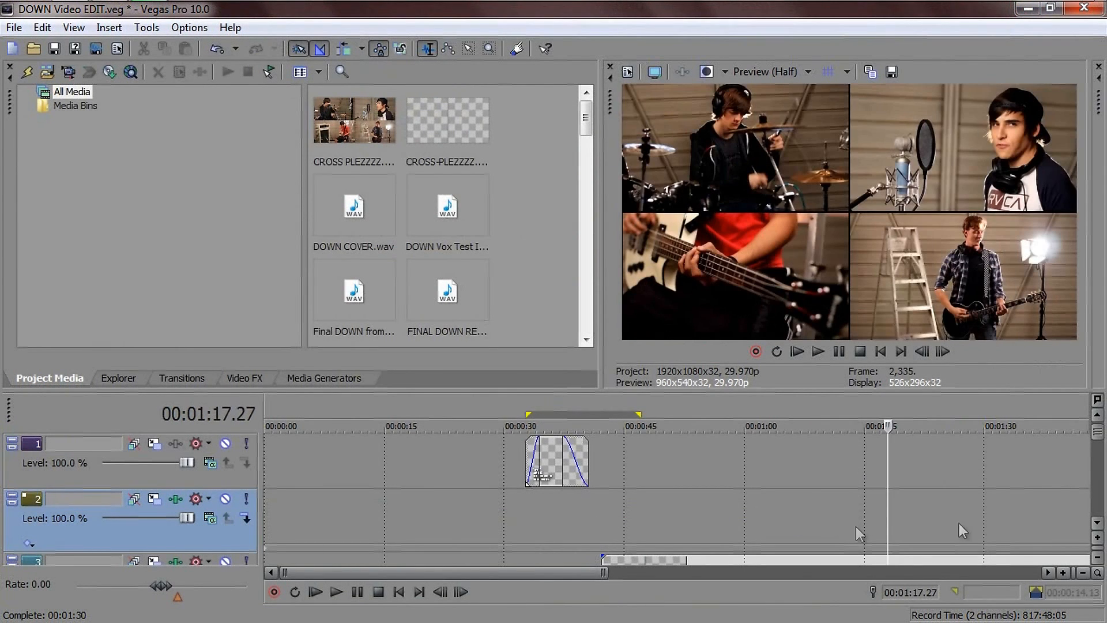
click(1026, 12)
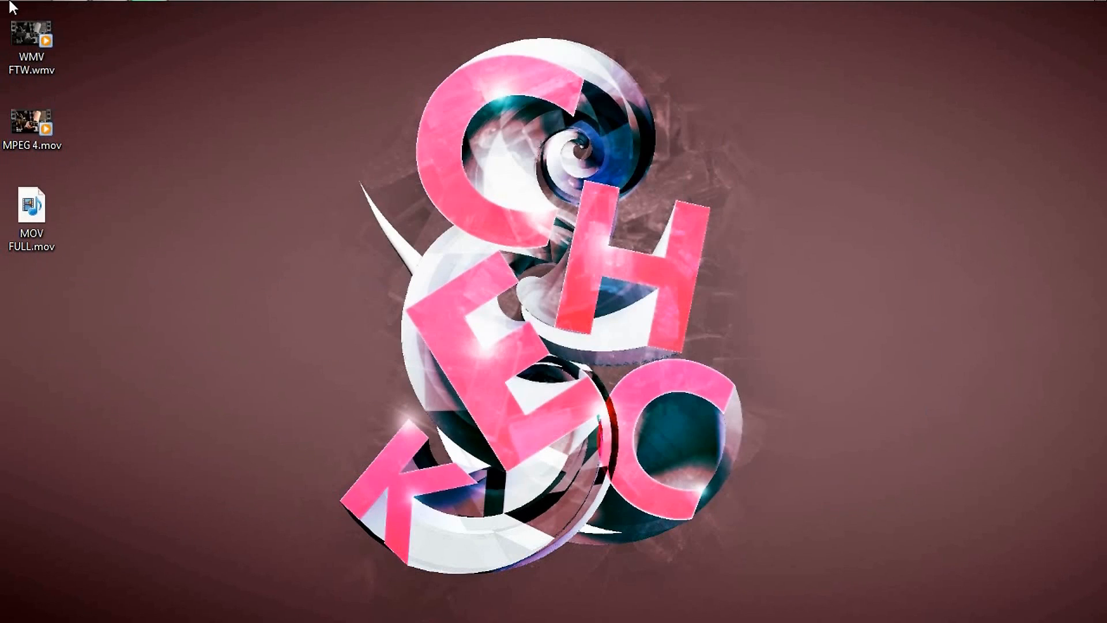
Step: Switch back to After Effects and add the MOV FULL composition to the render queue as a movie
click(105, 15)
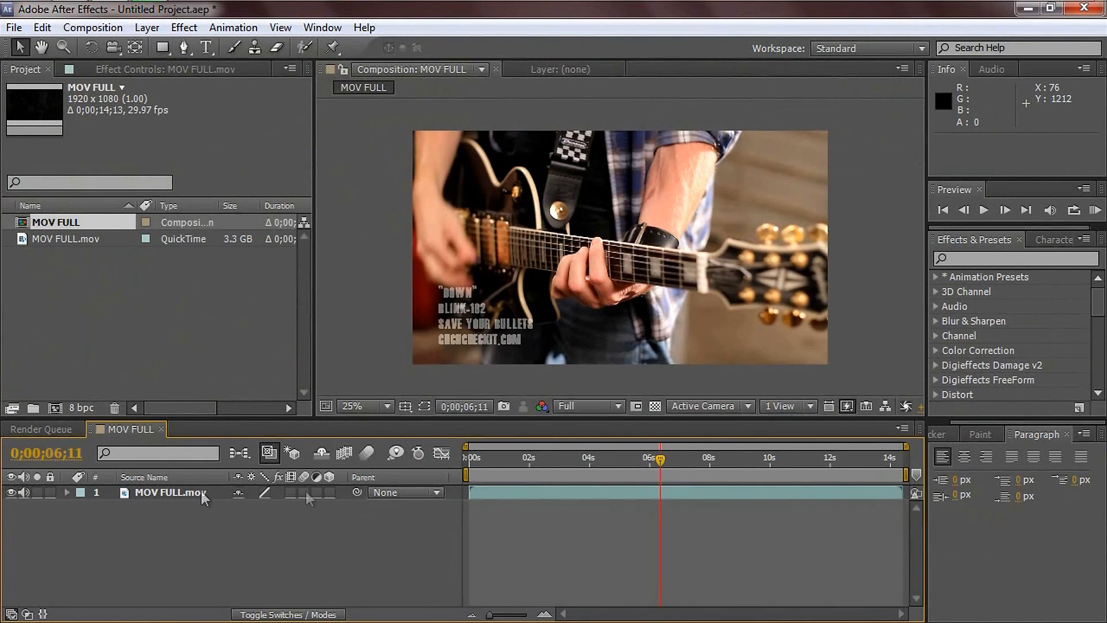
click(178, 491)
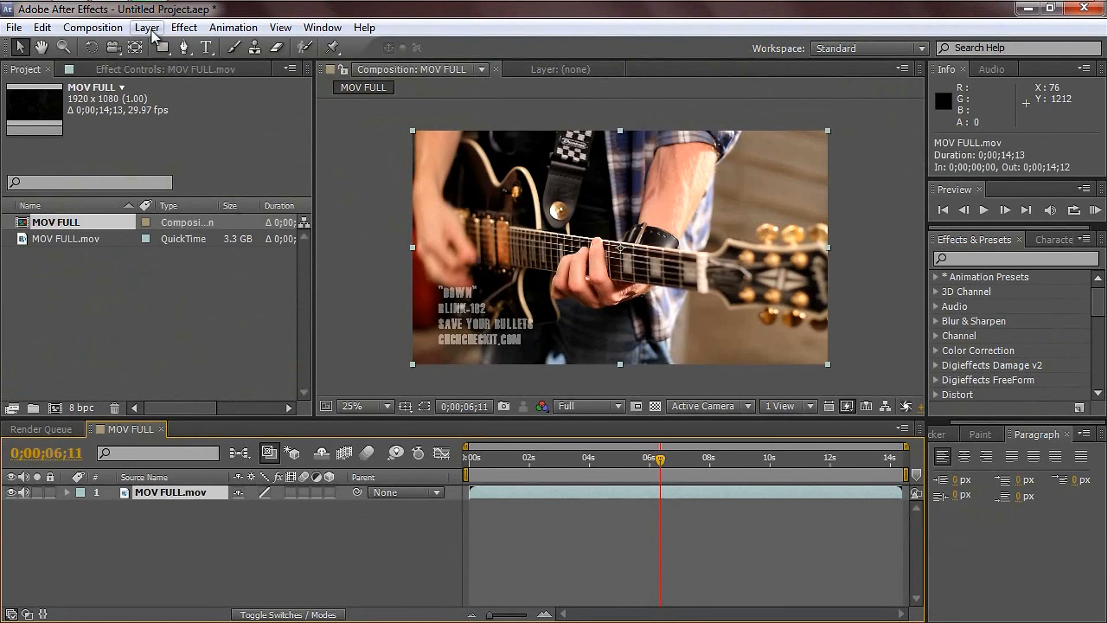
click(115, 33)
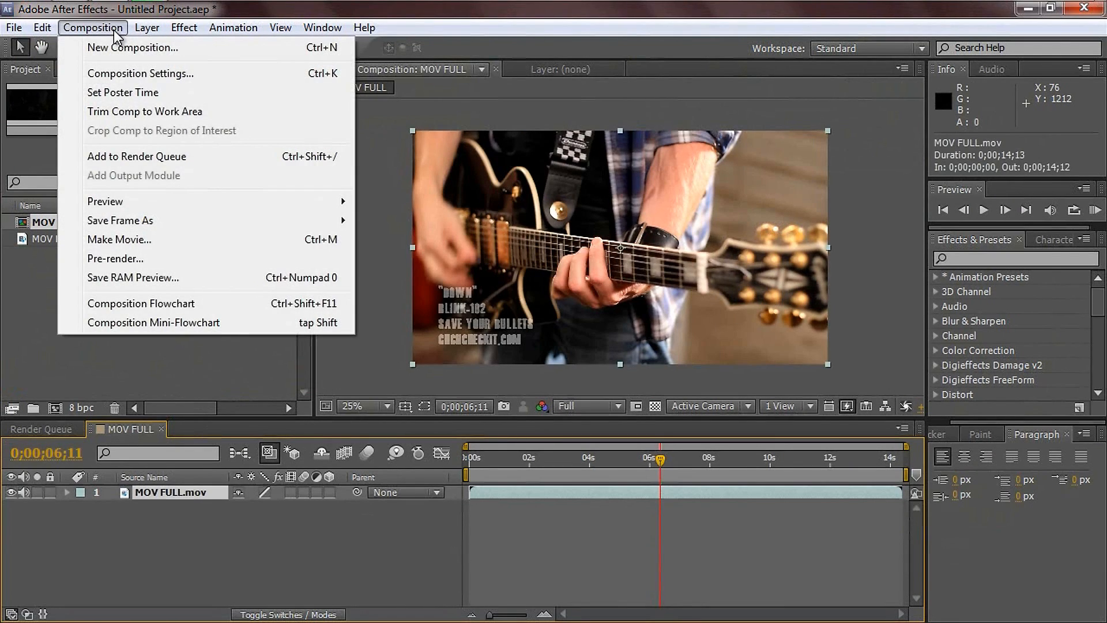
click(140, 247)
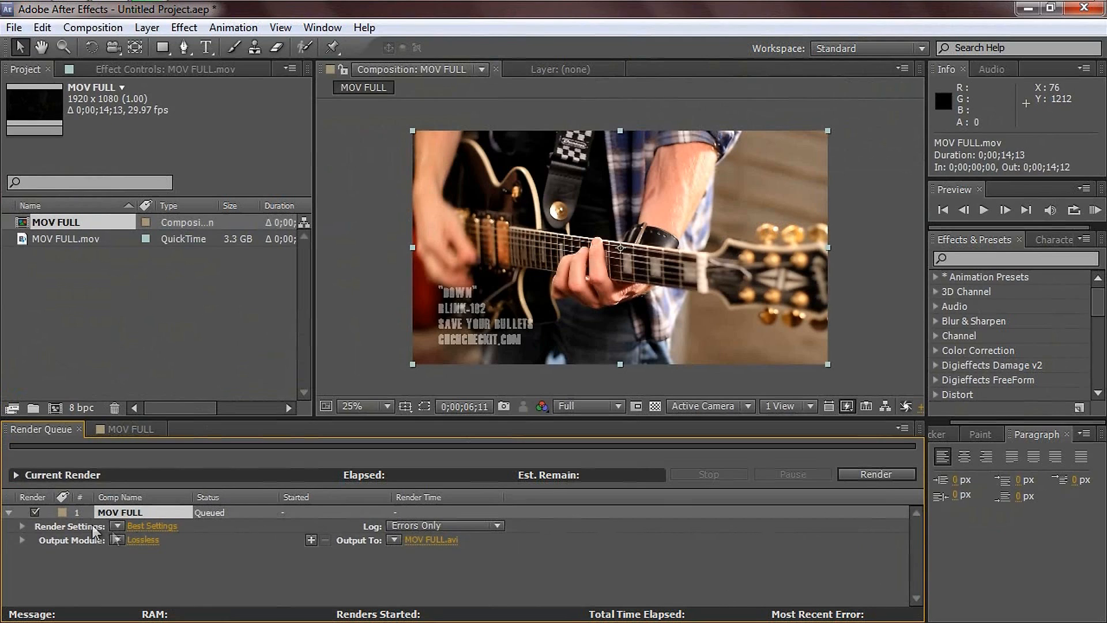
Step: Set the render's output module format to QuickTime and enable its audio output
click(143, 539)
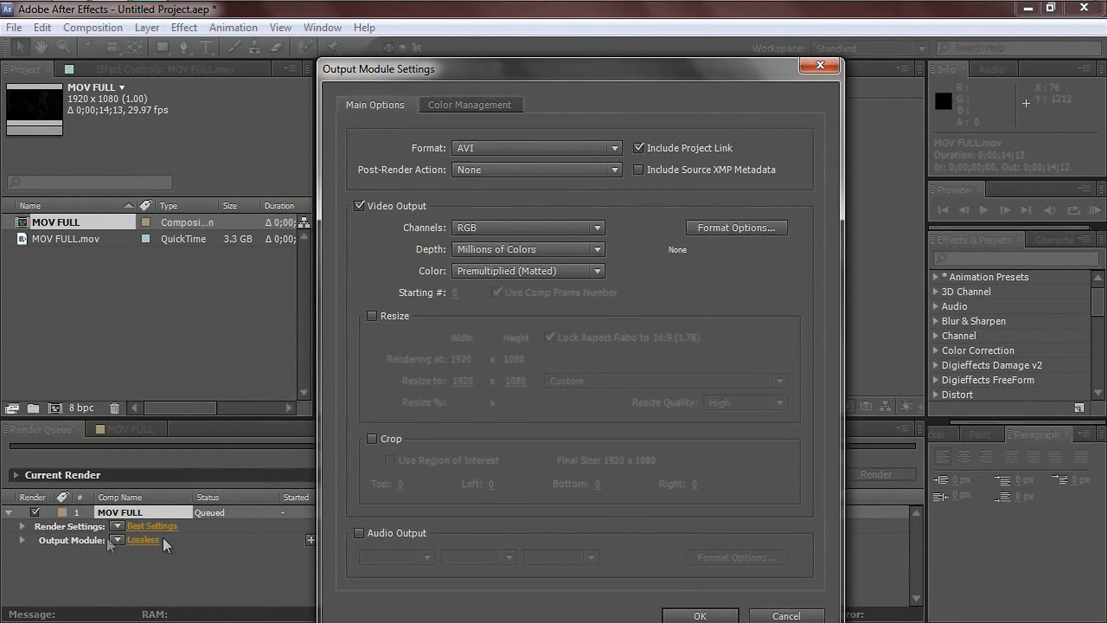
click(524, 148)
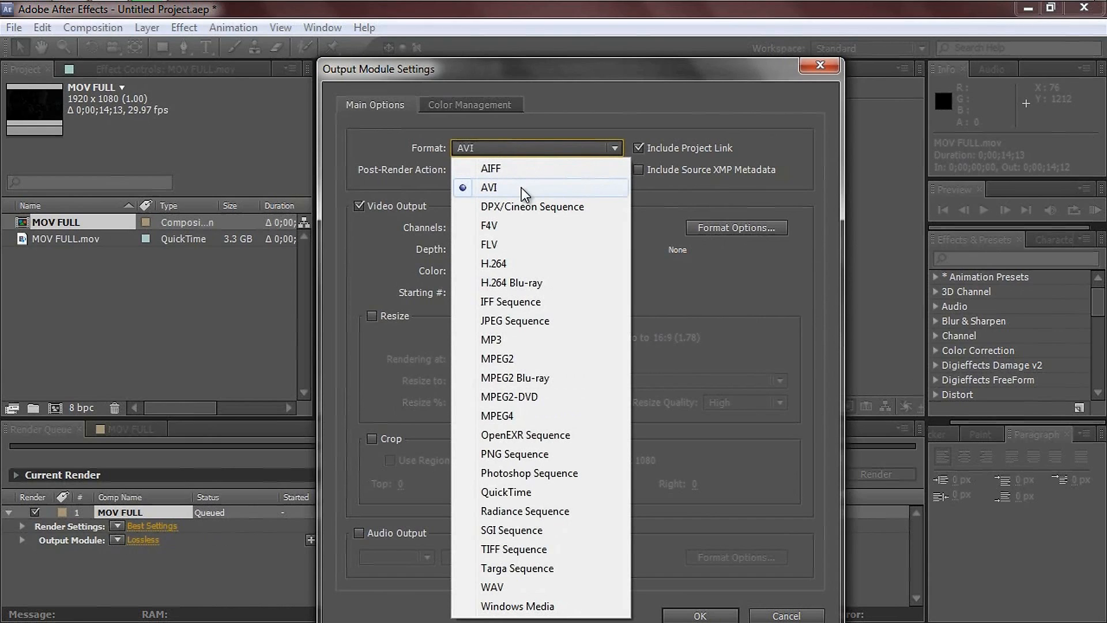
click(521, 493)
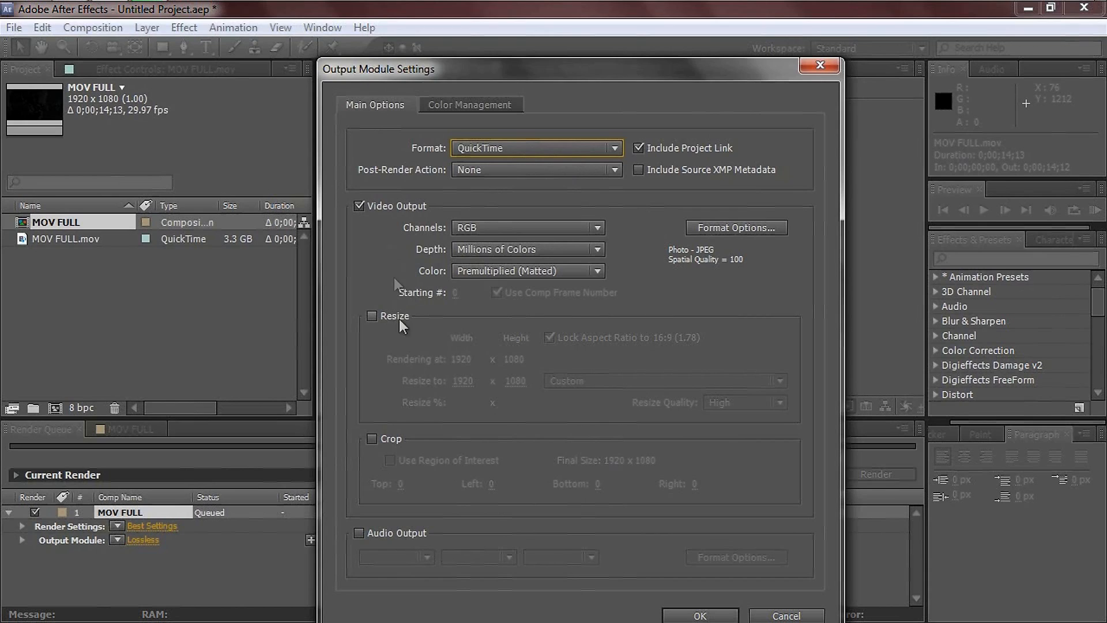
click(358, 533)
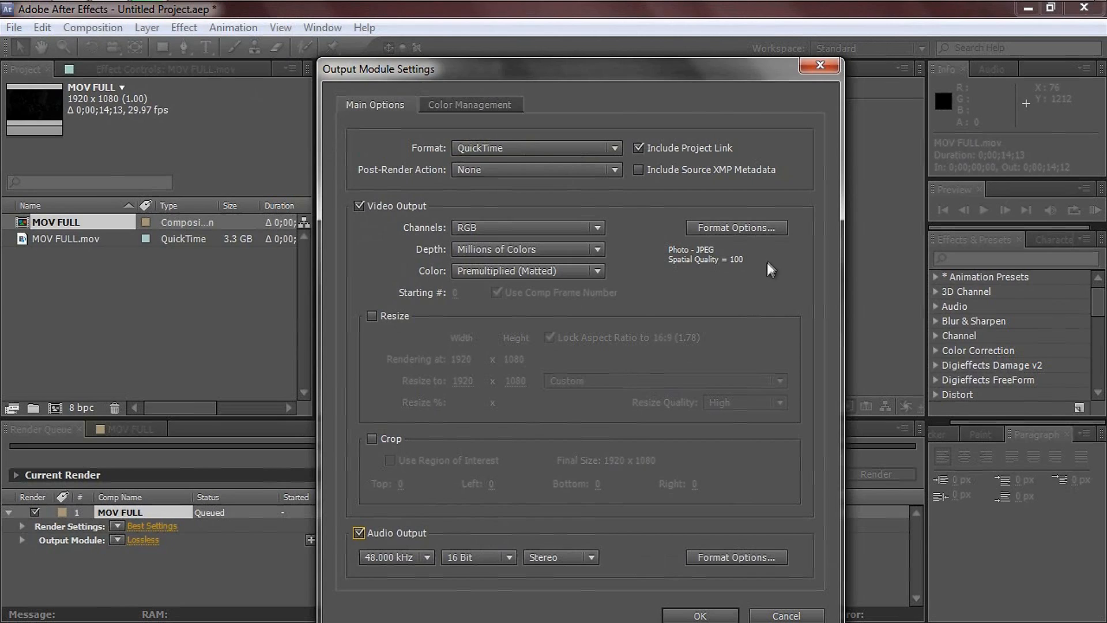
Step: Choose the Photo - JPEG video codec at quality 100 for QuickTime and accept the output module settings
click(731, 227)
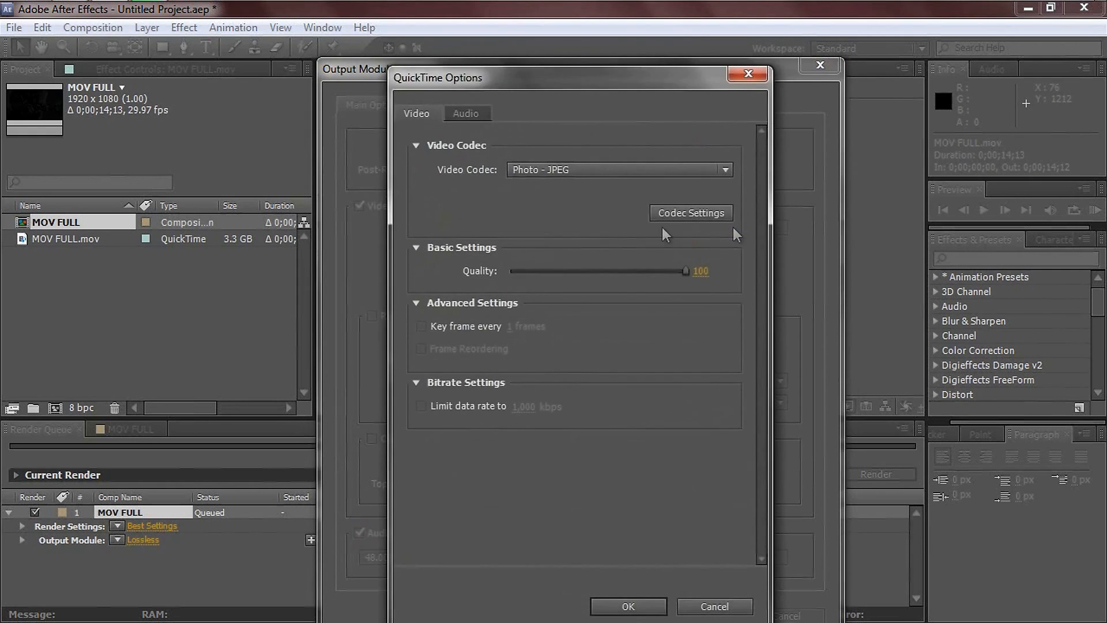
click(541, 171)
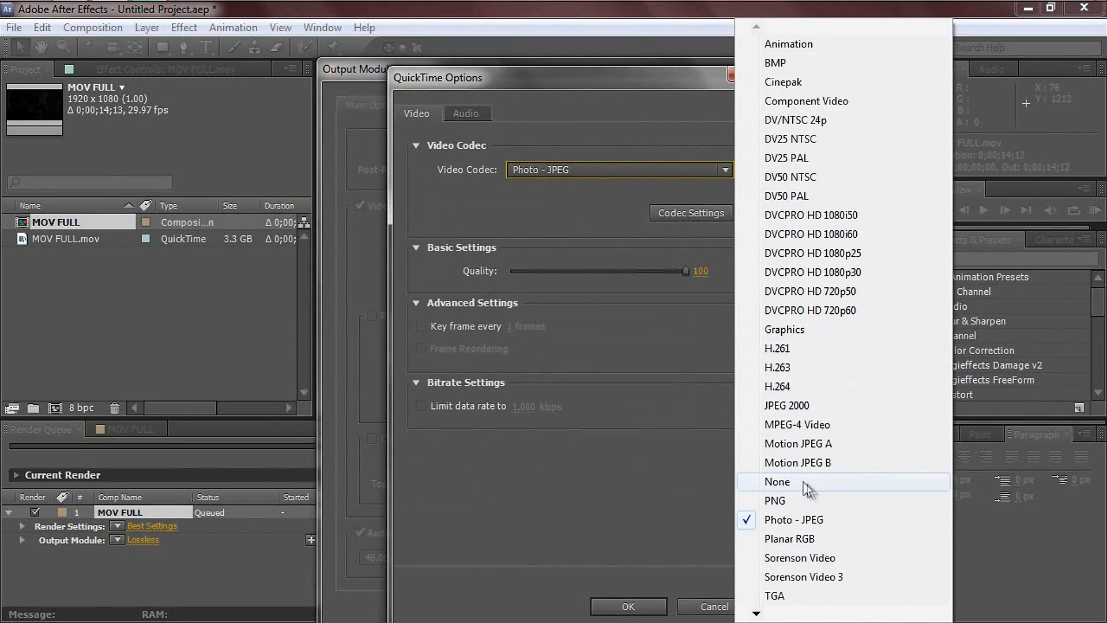
click(784, 483)
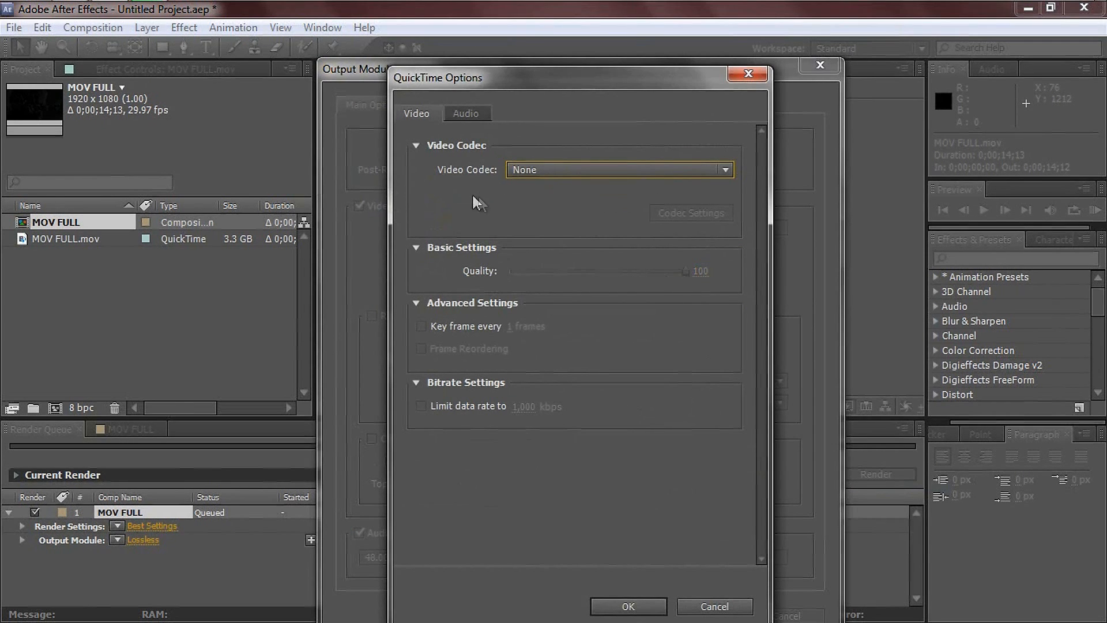
click(551, 171)
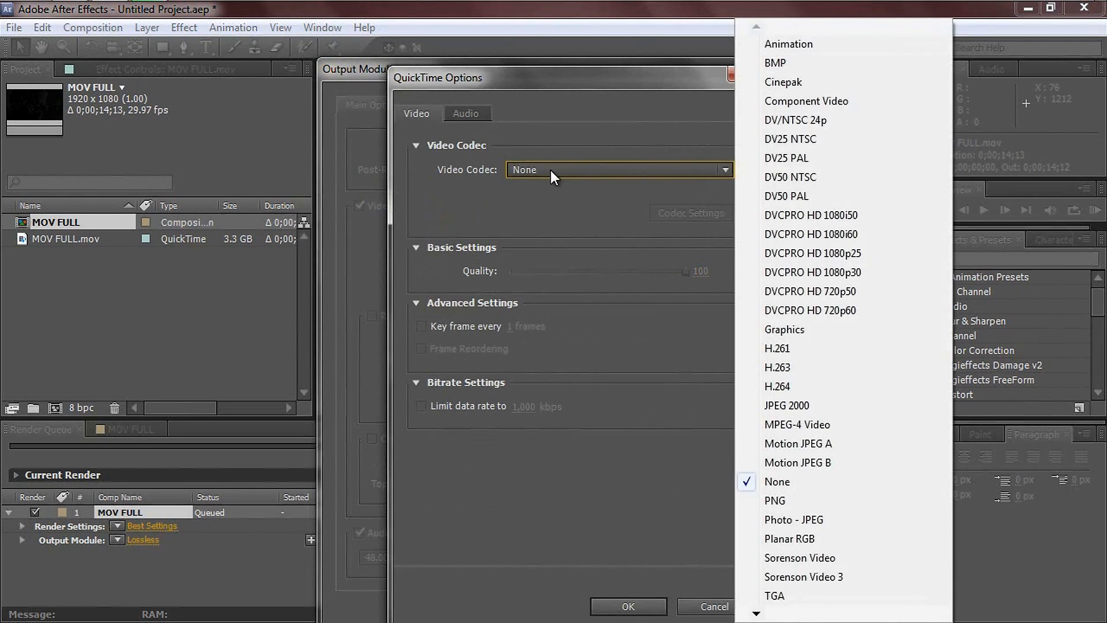
click(817, 519)
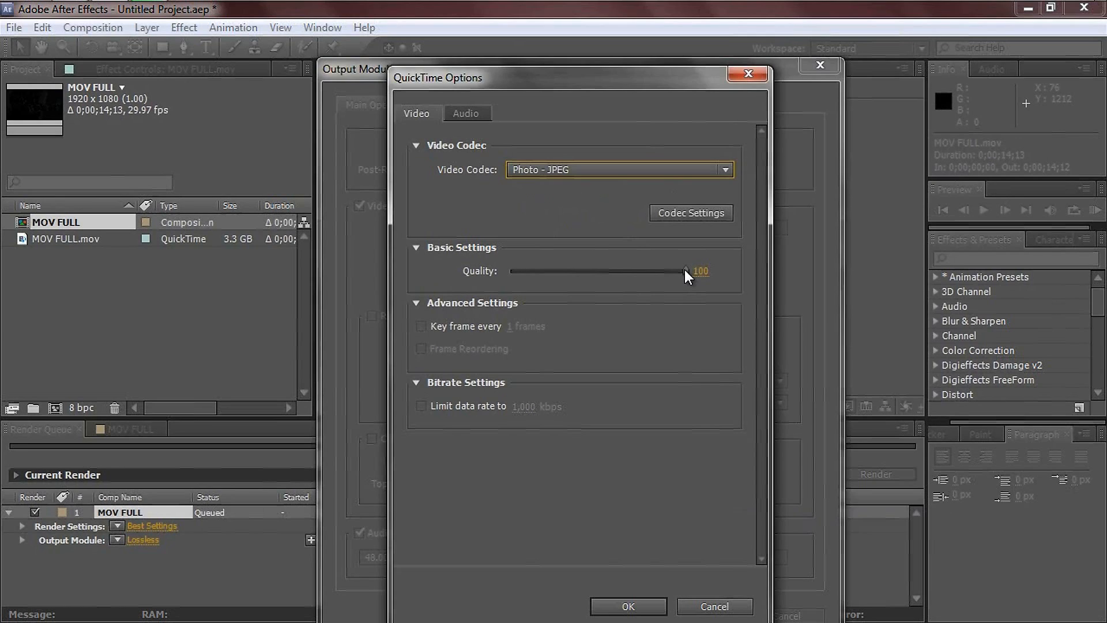
drag(685, 270, 668, 271)
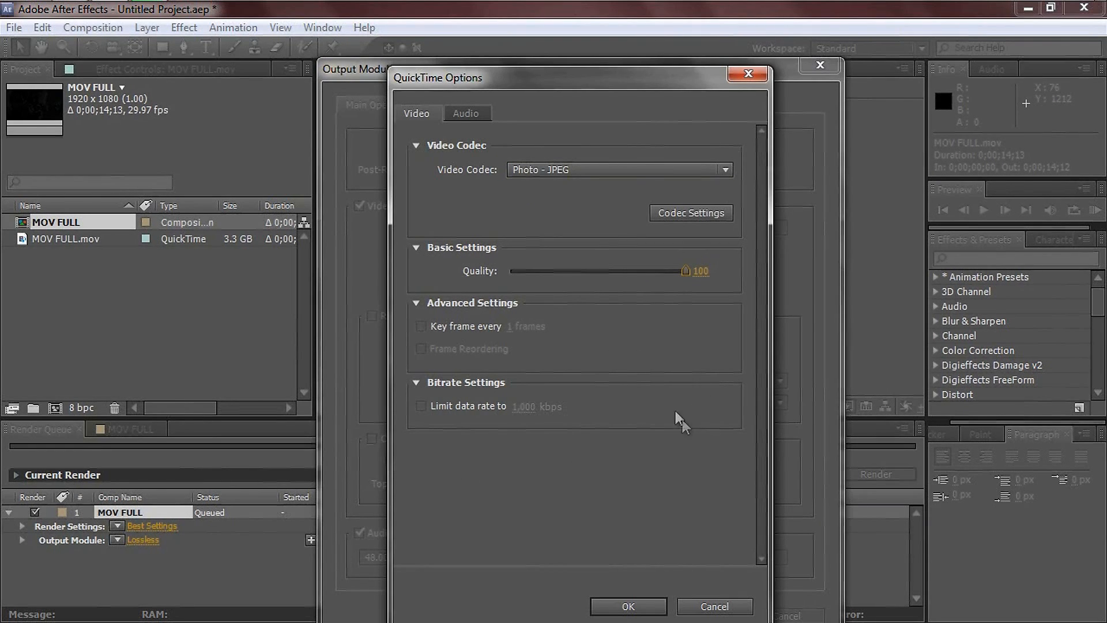
drag(637, 87, 637, 62)
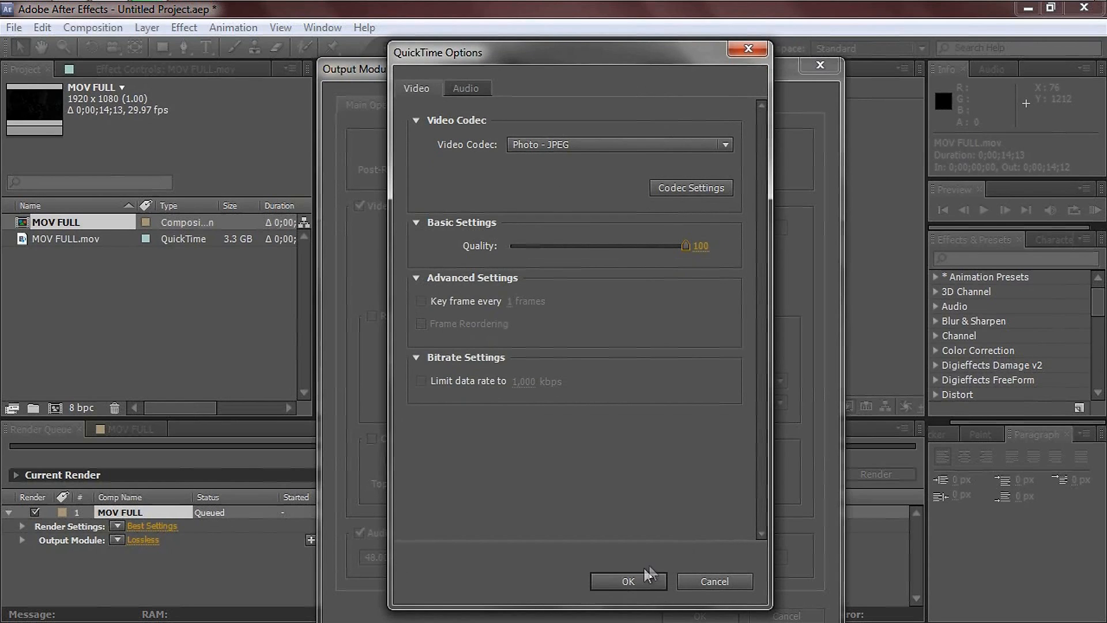
click(621, 578)
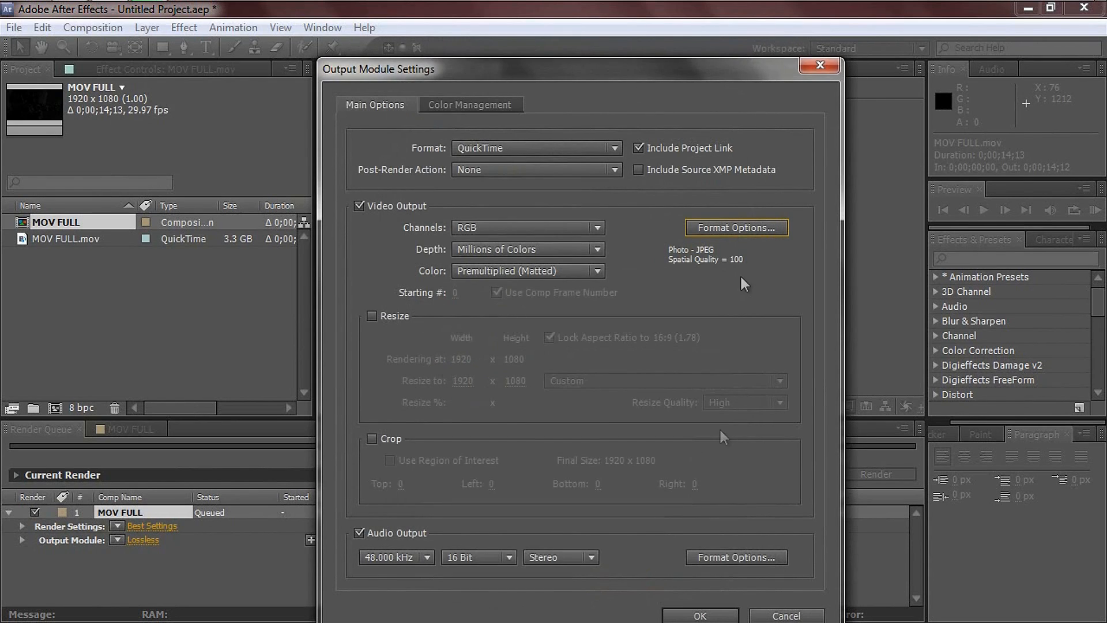
drag(666, 75, 642, 33)
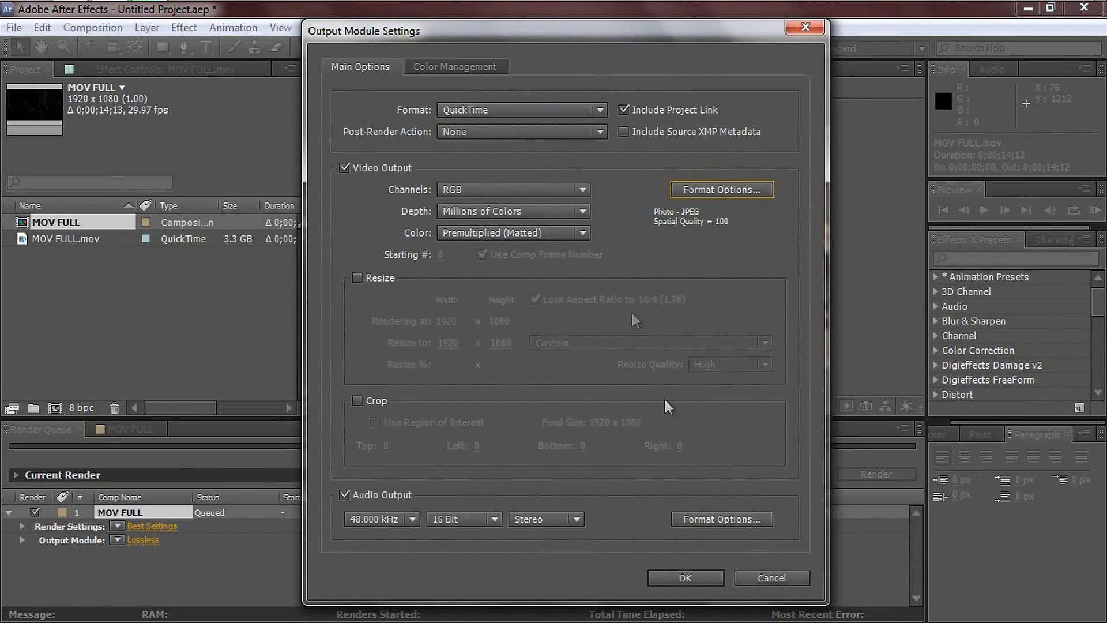
click(663, 579)
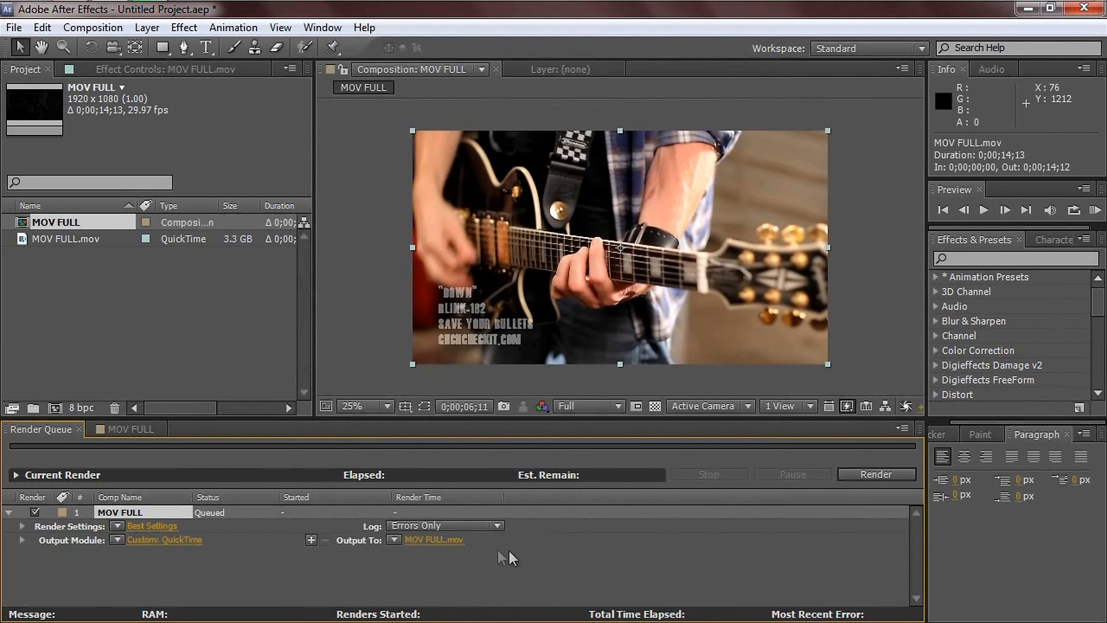
Step: Open the render's output destination and create a folder named TO VEGAS on the Desktop
click(434, 539)
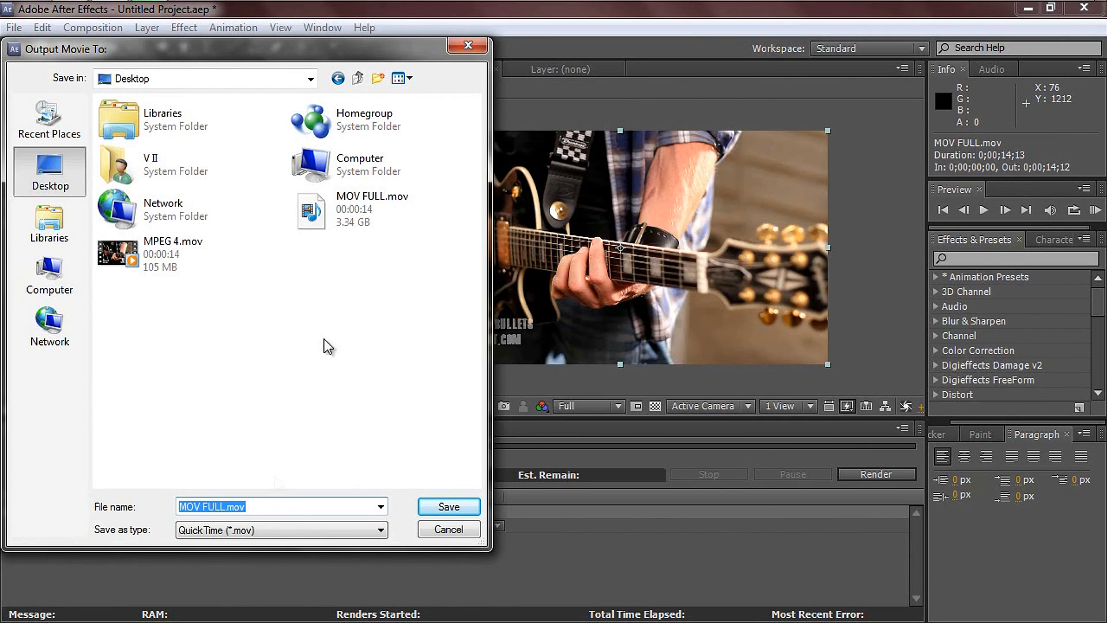
click(223, 330)
right_click(223, 329)
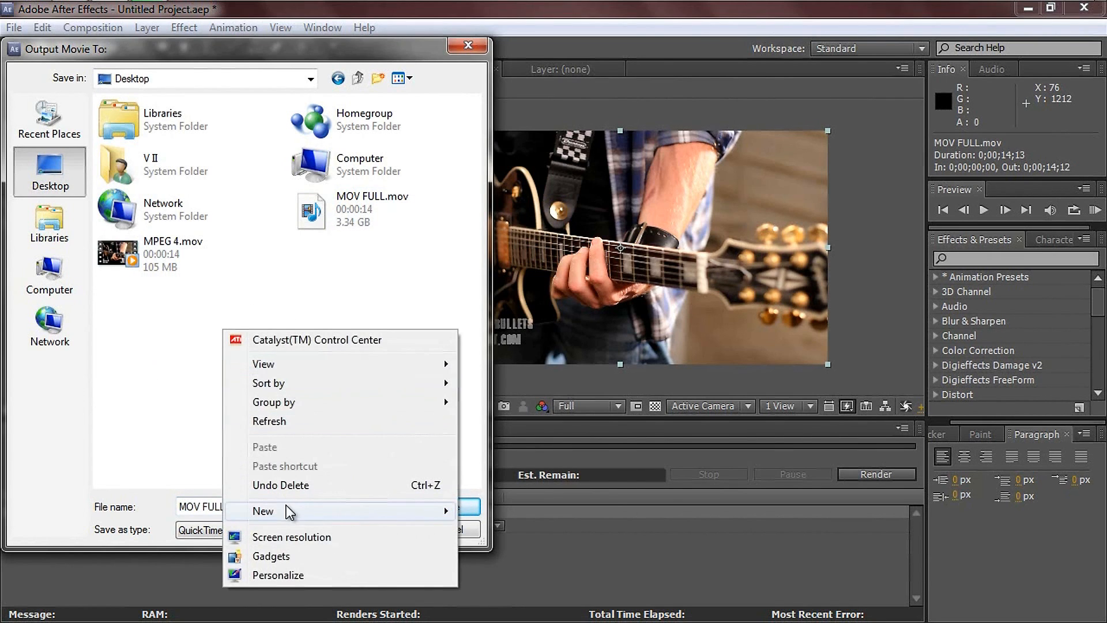
mouse_move(306, 511)
click(500, 339)
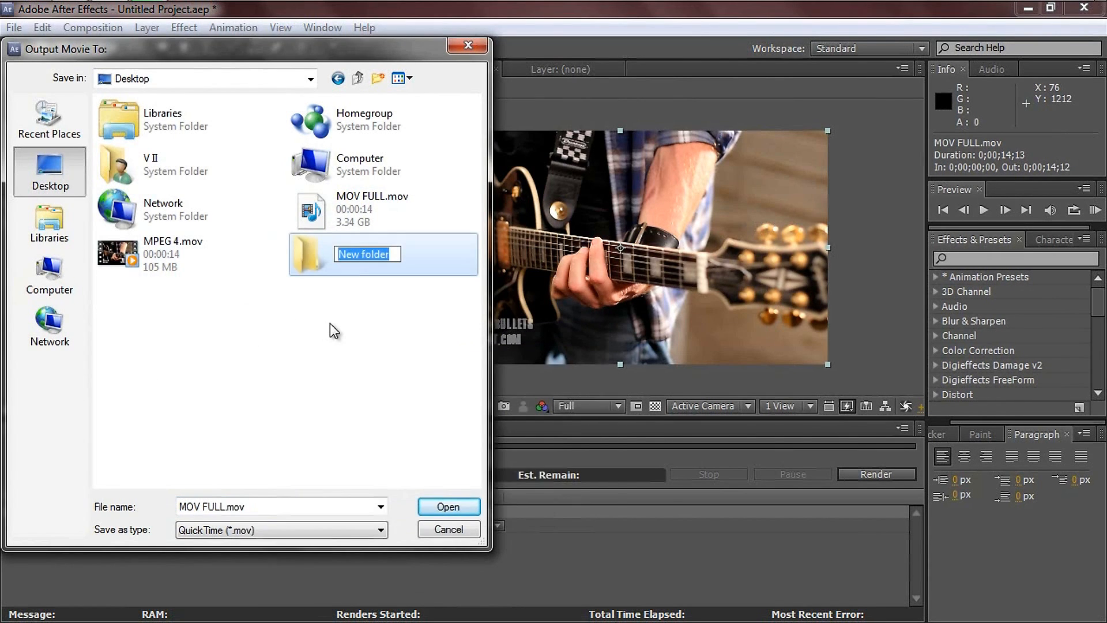
text(TO VEGAS)
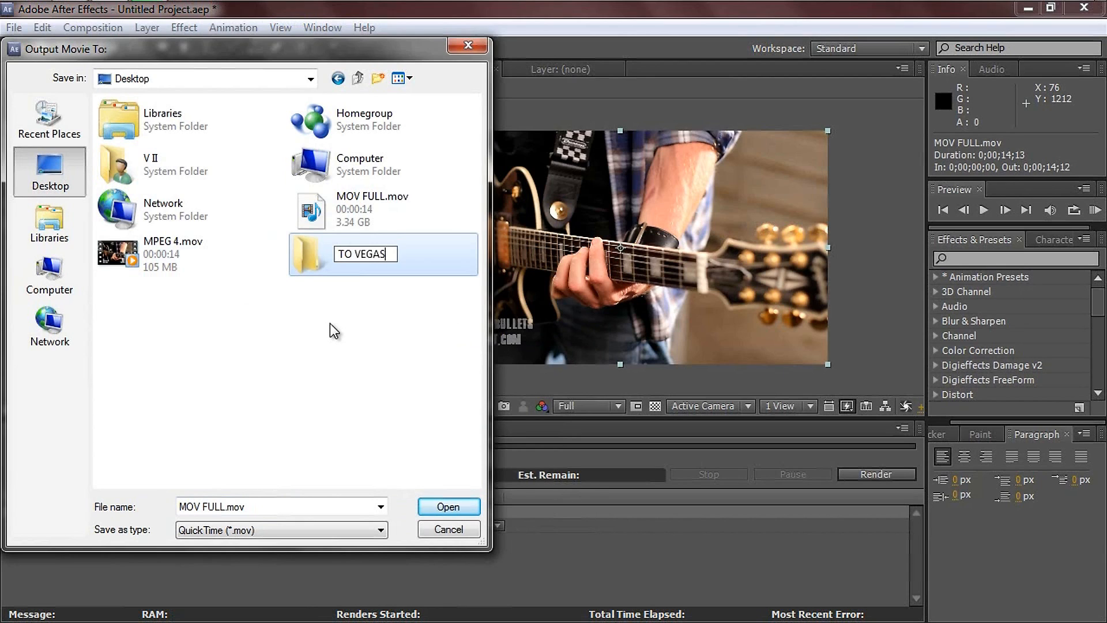
key(Return)
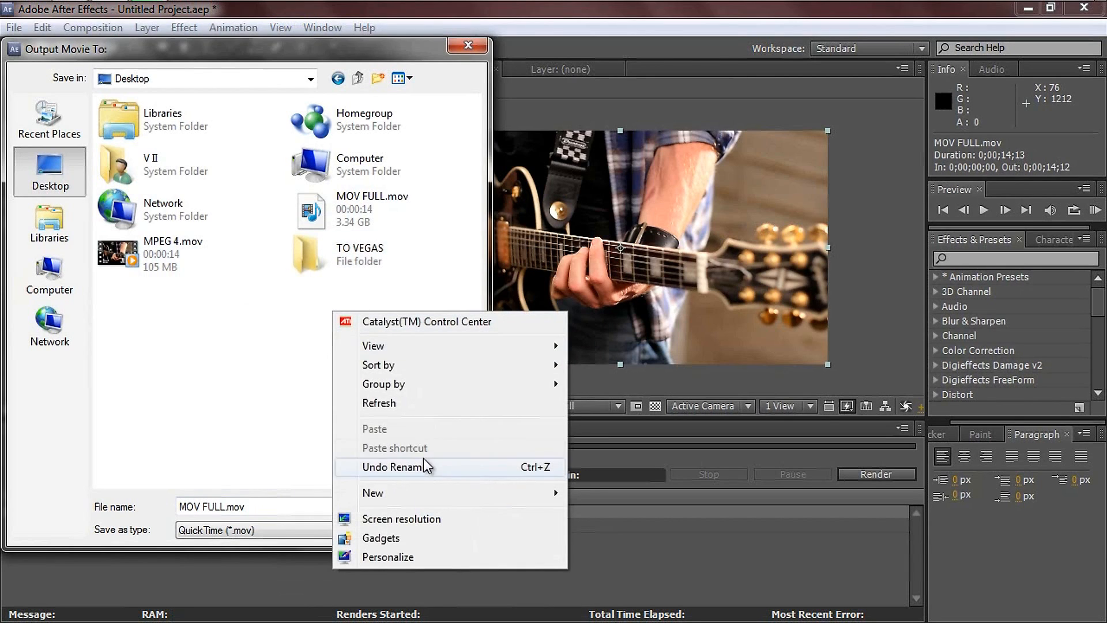
Step: Create a second Desktop folder named TO AE and move MOV FULL.mov into it
mouse_move(418, 494)
click(607, 314)
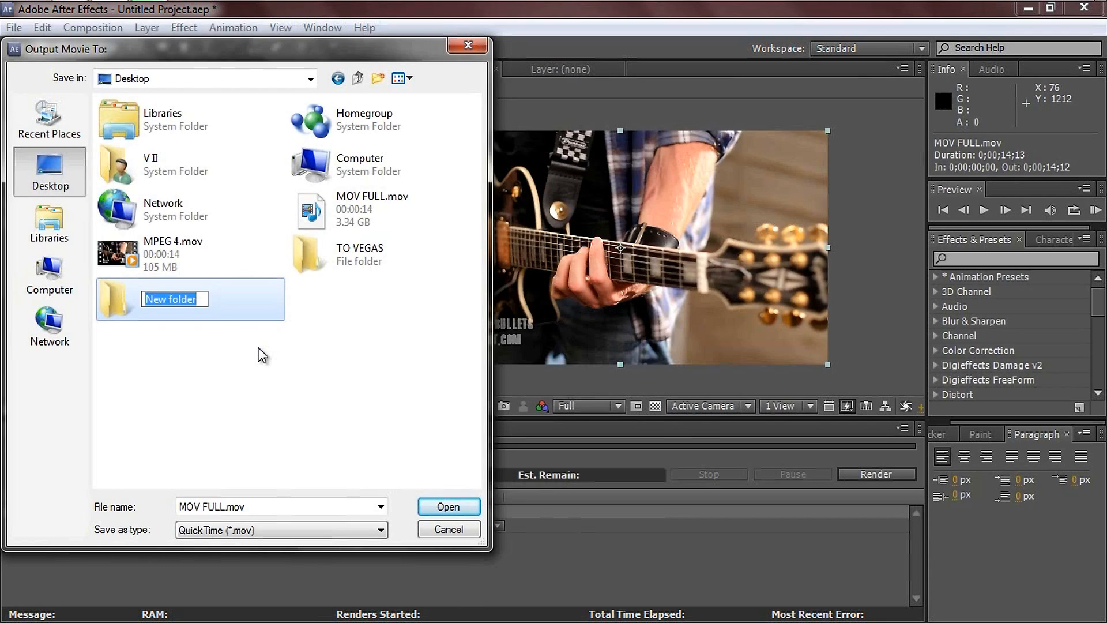
text(TO AE)
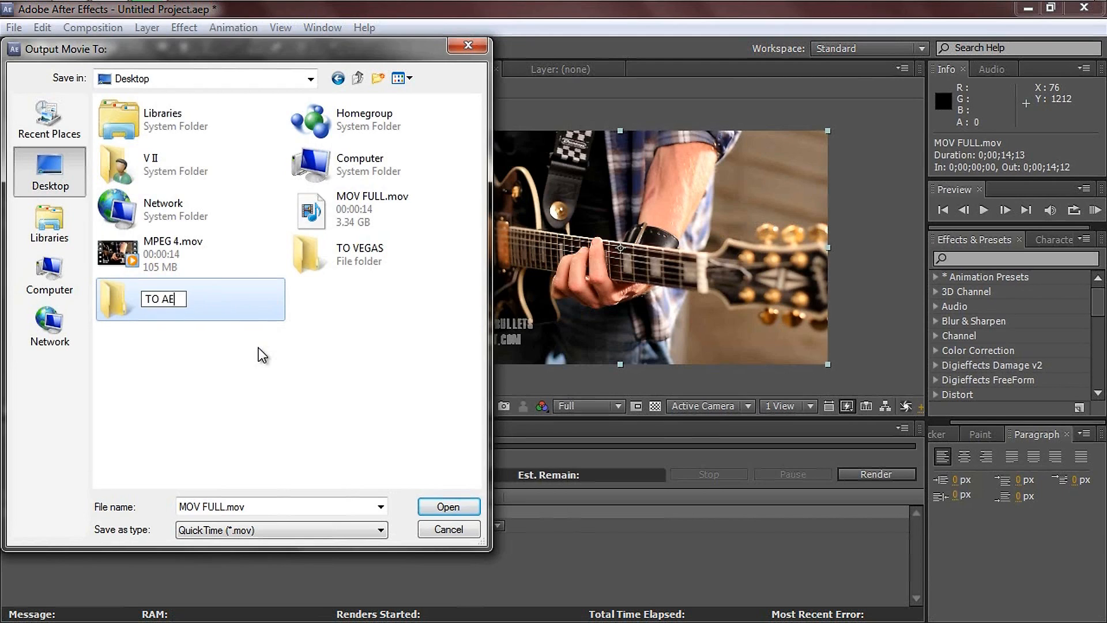
key(Return)
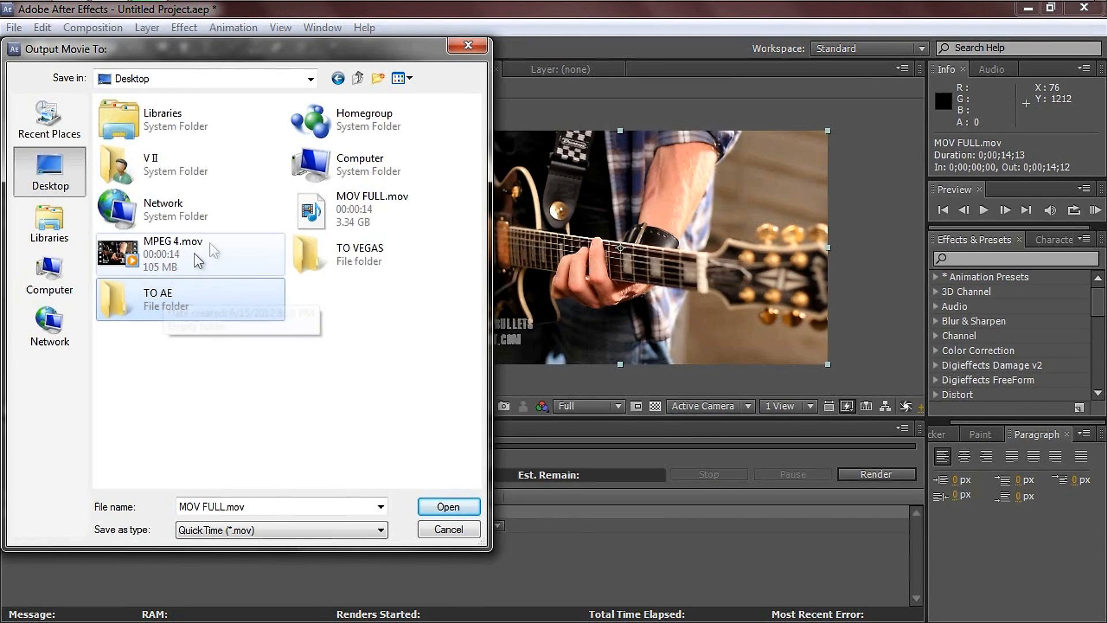
click(350, 210)
drag(350, 210, 133, 303)
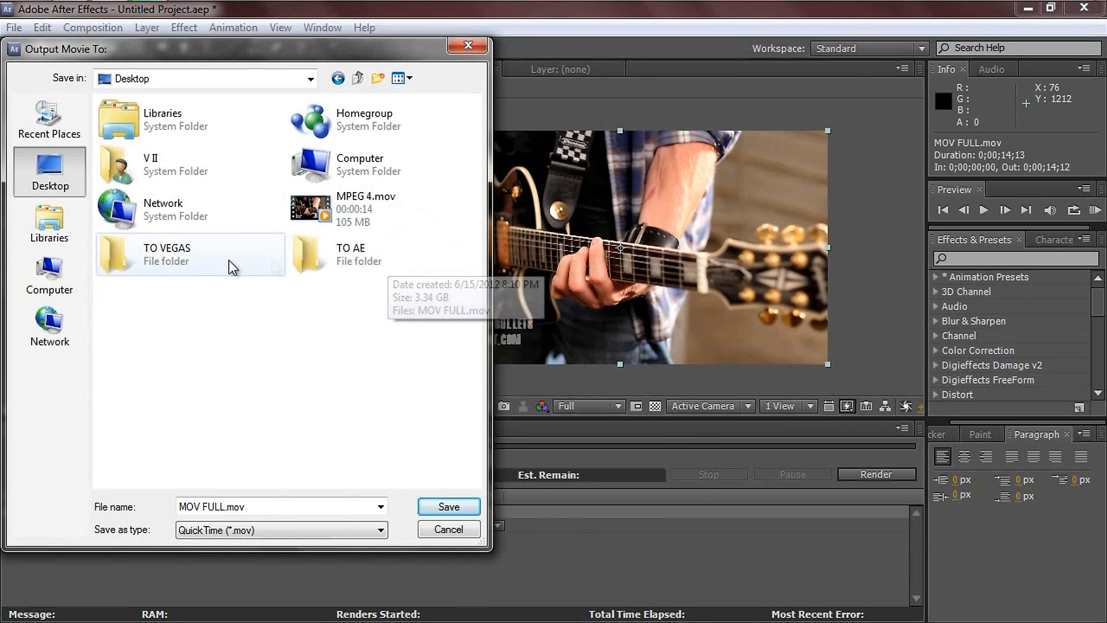
Step: Set the output file to INTRO in the TO VEGAS folder and try to render the composition
double_click(180, 264)
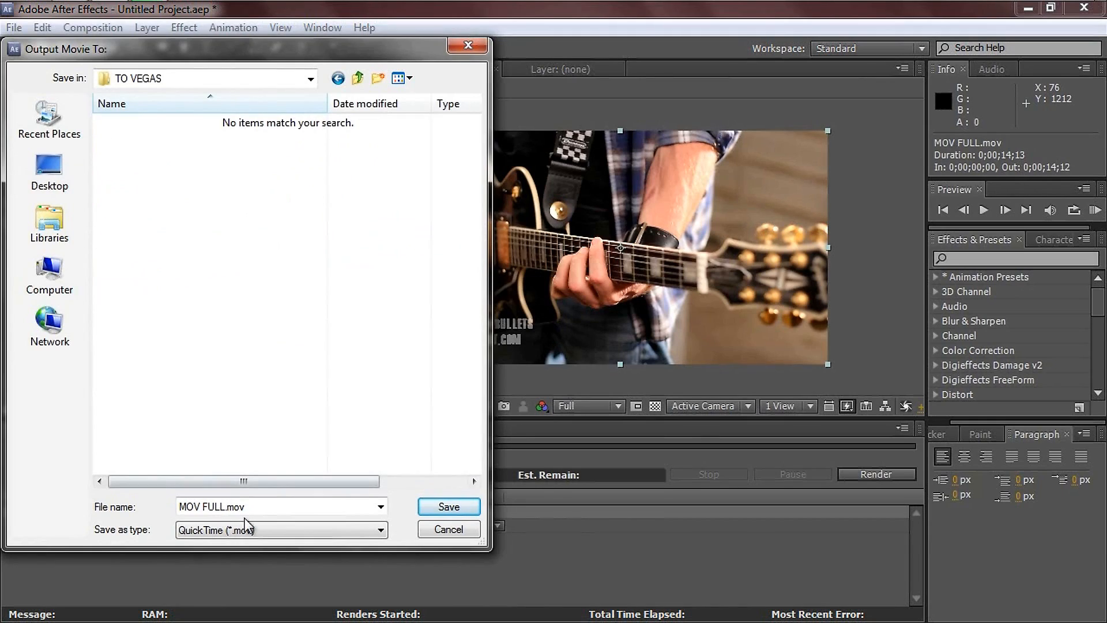
click(255, 507)
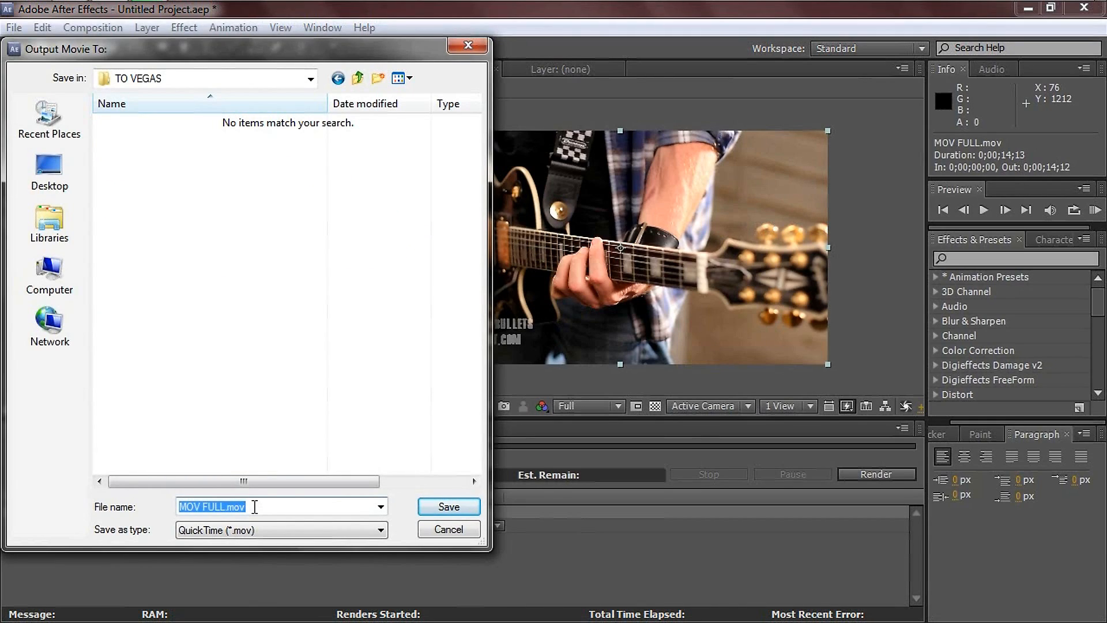
text(I)
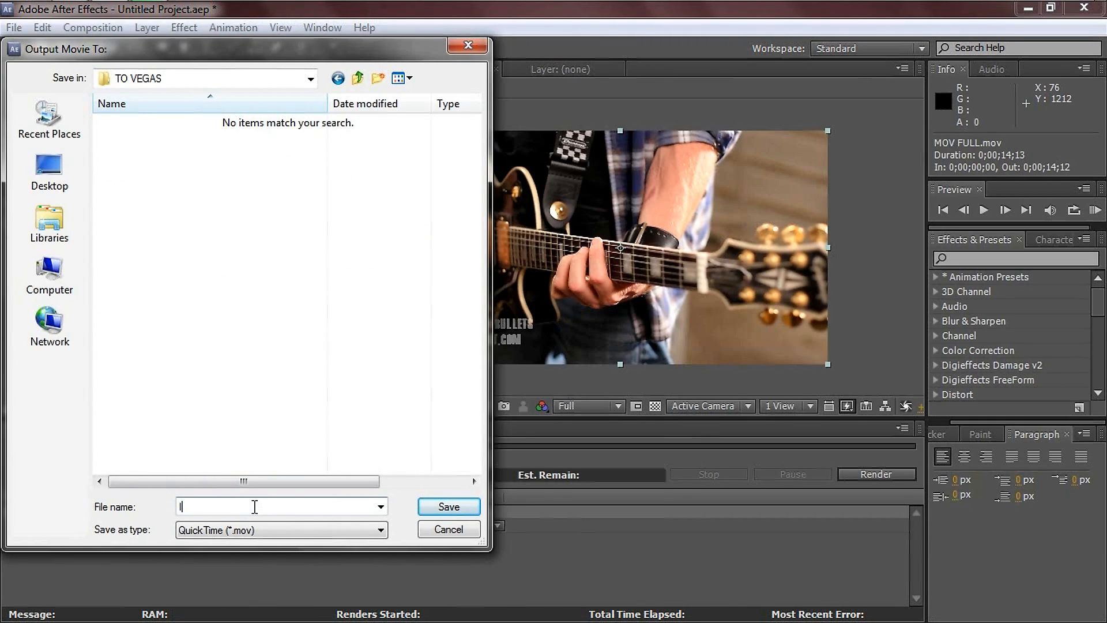
text(NTRO)
click(449, 506)
click(875, 474)
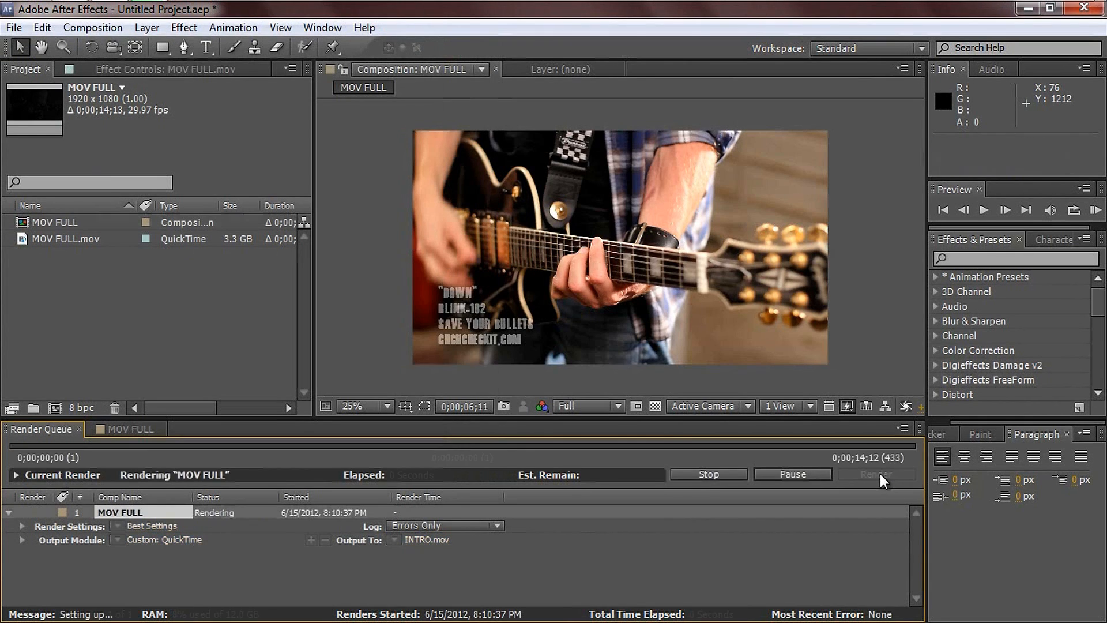
click(703, 390)
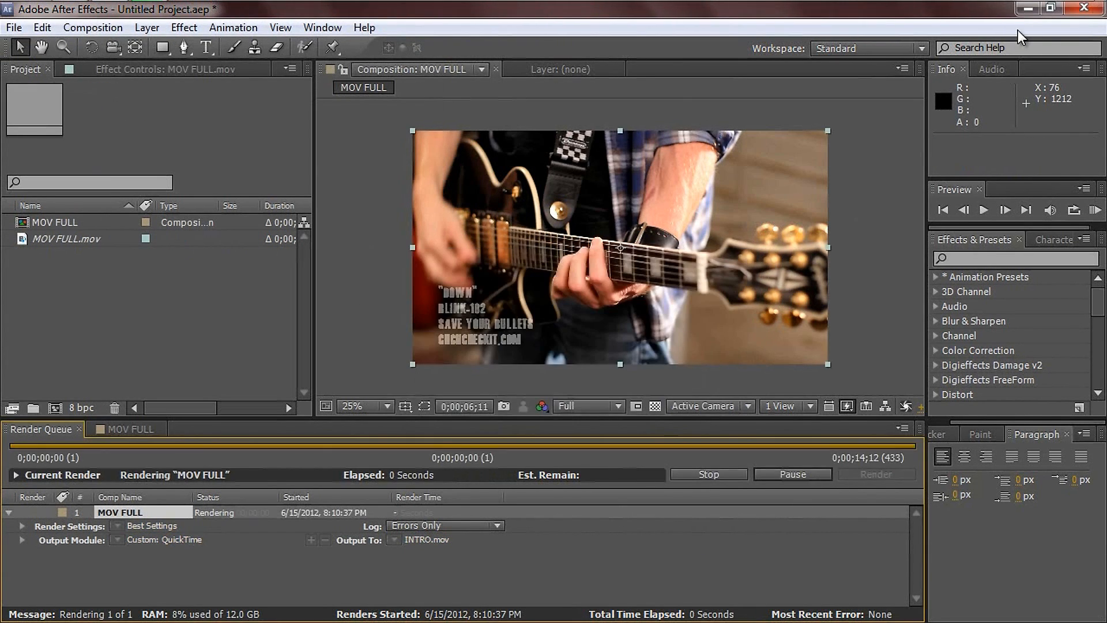
Step: Replace the missing MOV FULL.mov footage in the project with the file in the TO AE folder
click(74, 241)
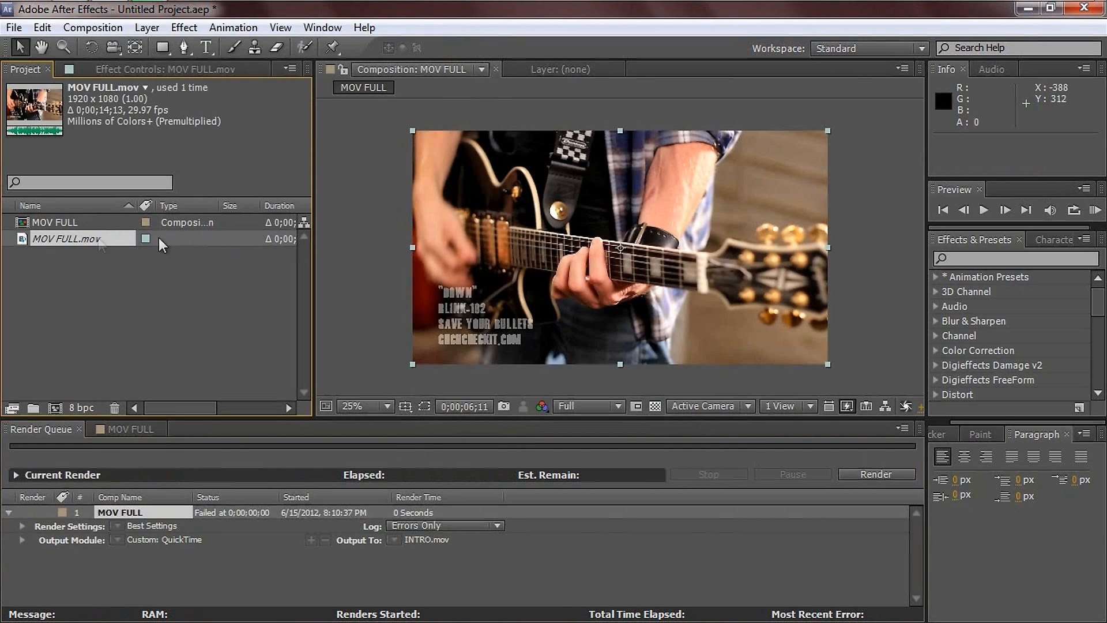
right_click(79, 242)
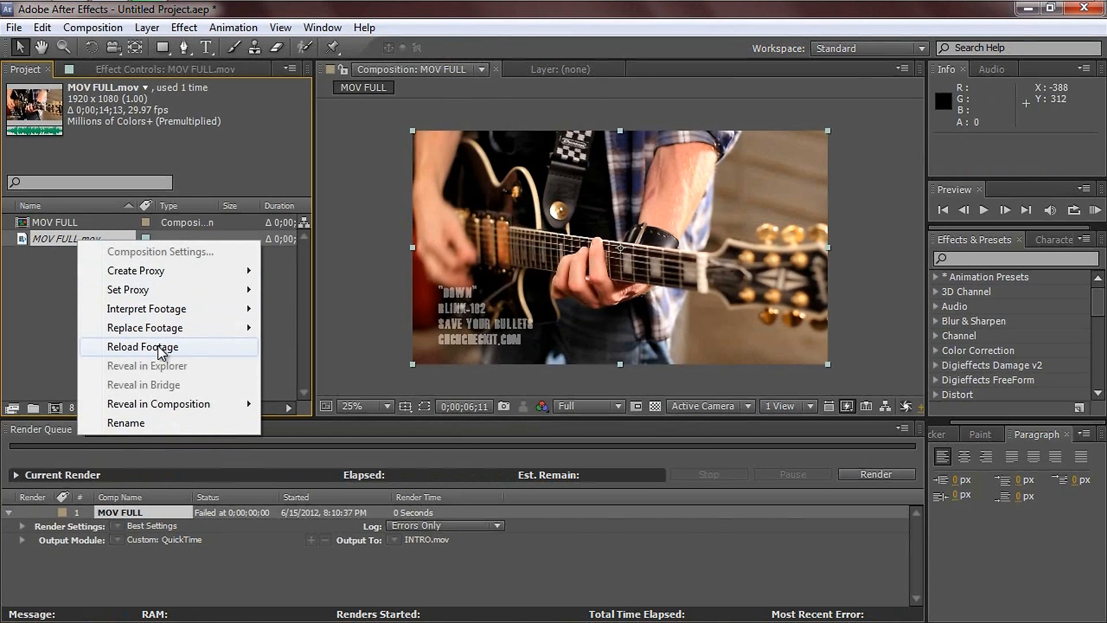
mouse_move(163, 328)
click(293, 326)
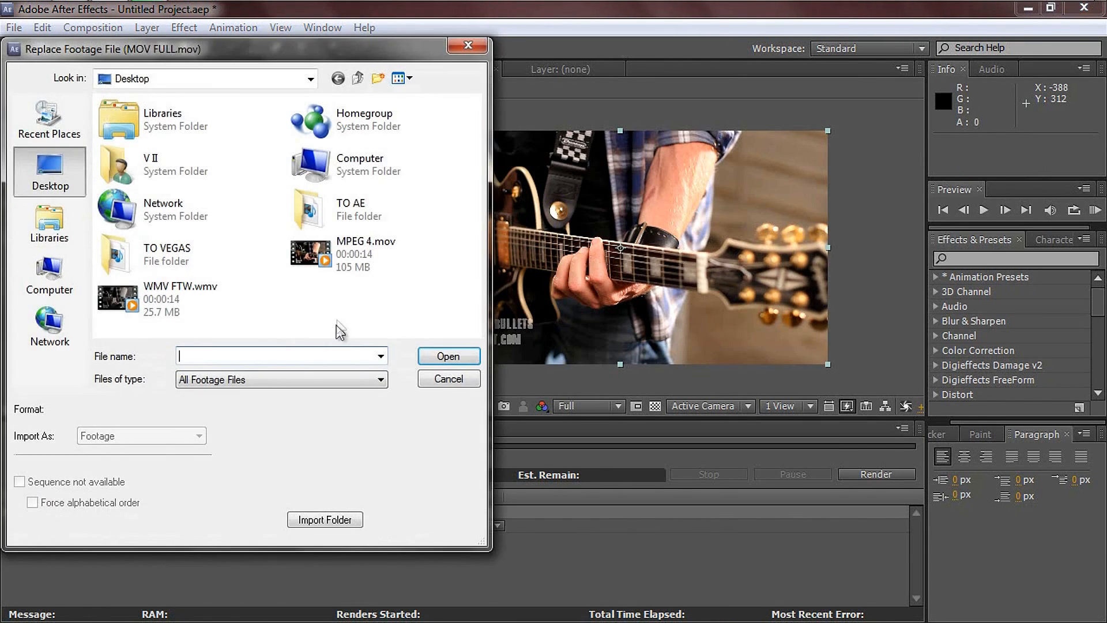
double_click(177, 249)
click(357, 77)
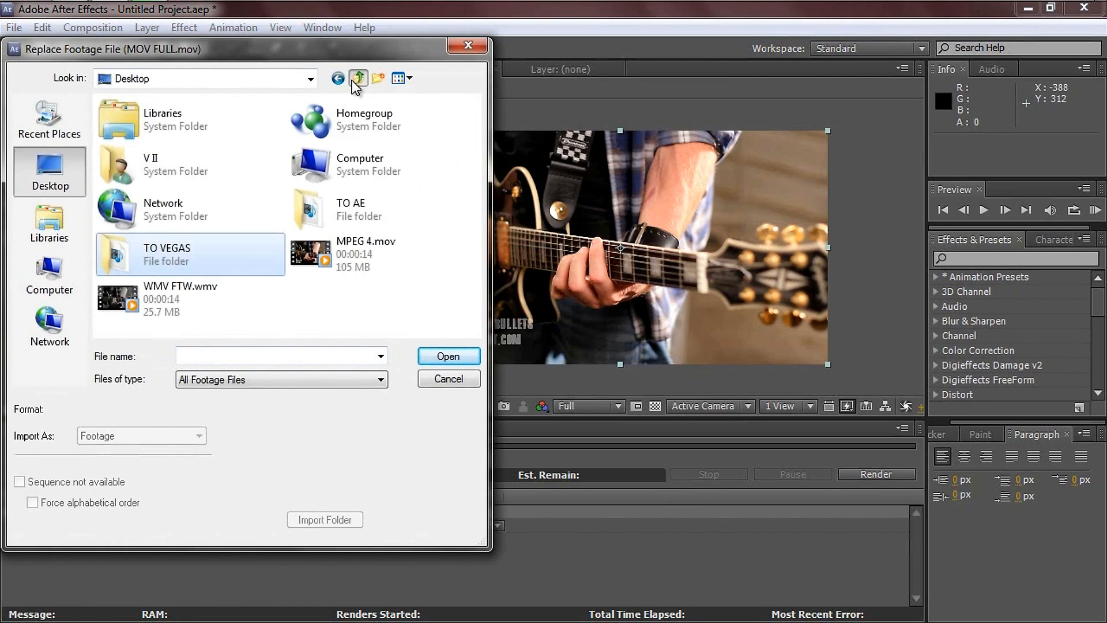
double_click(351, 221)
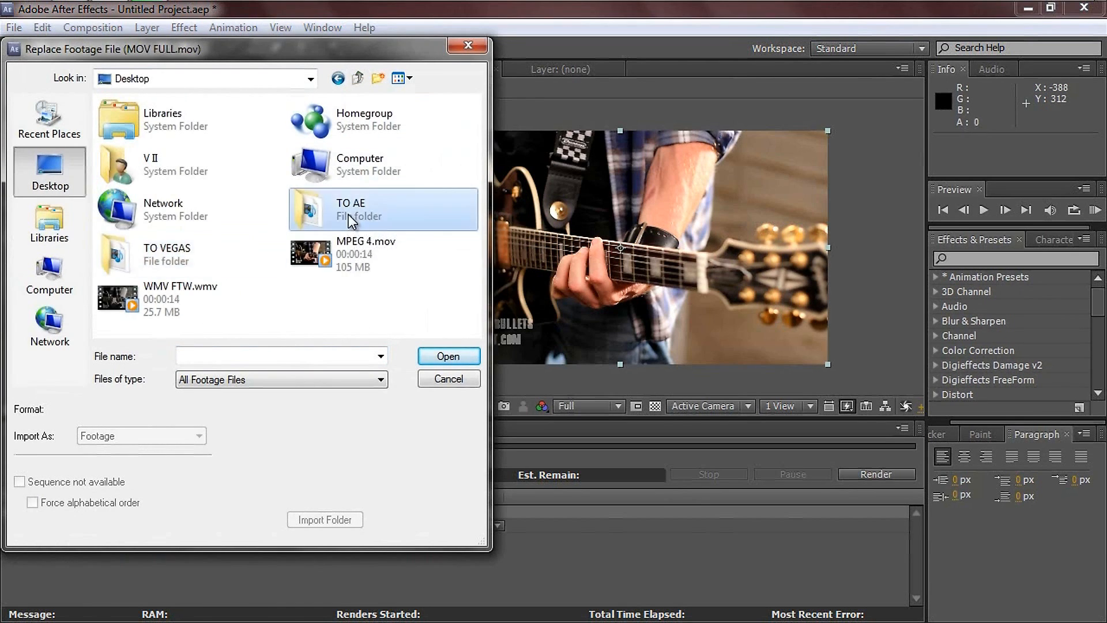
click(453, 355)
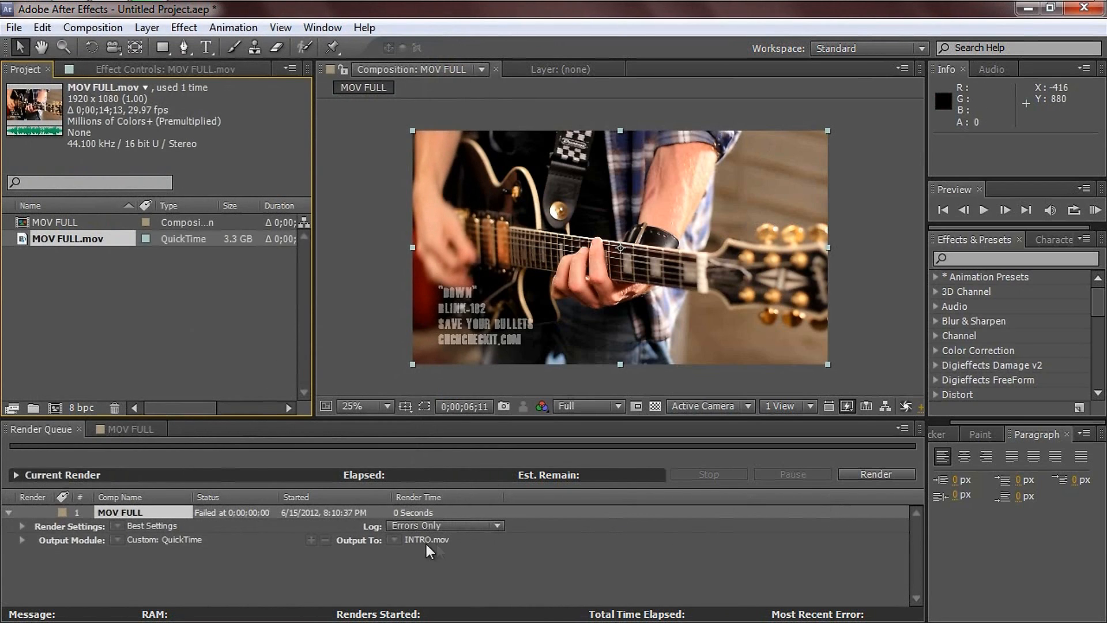
Step: Add the MOV FULL composition to the render queue again as a movie and delete the failed render item
click(119, 515)
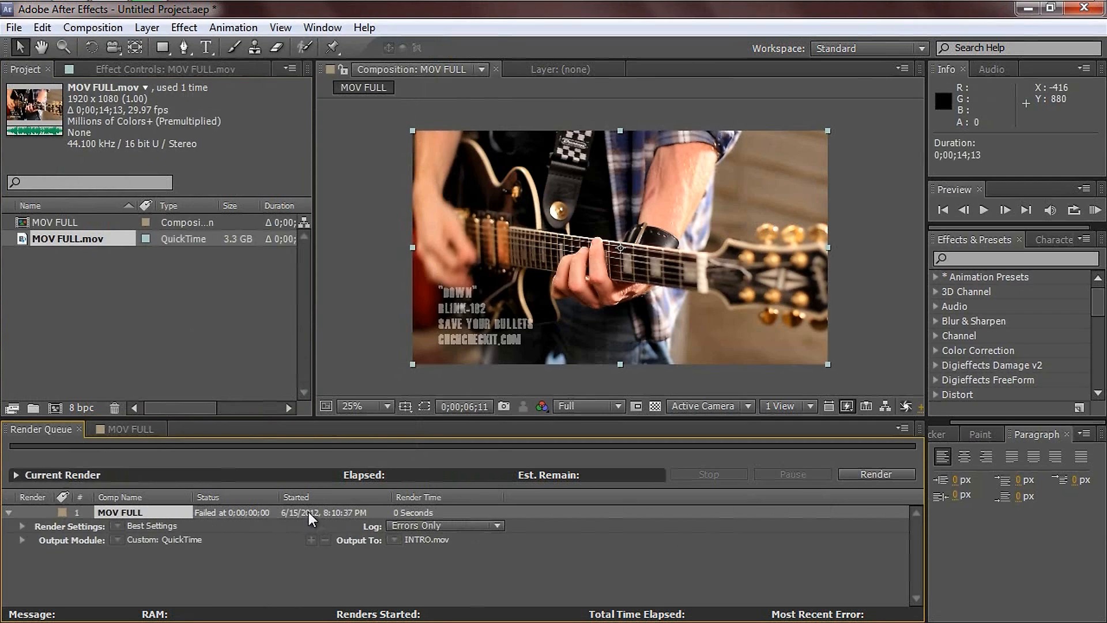
click(114, 430)
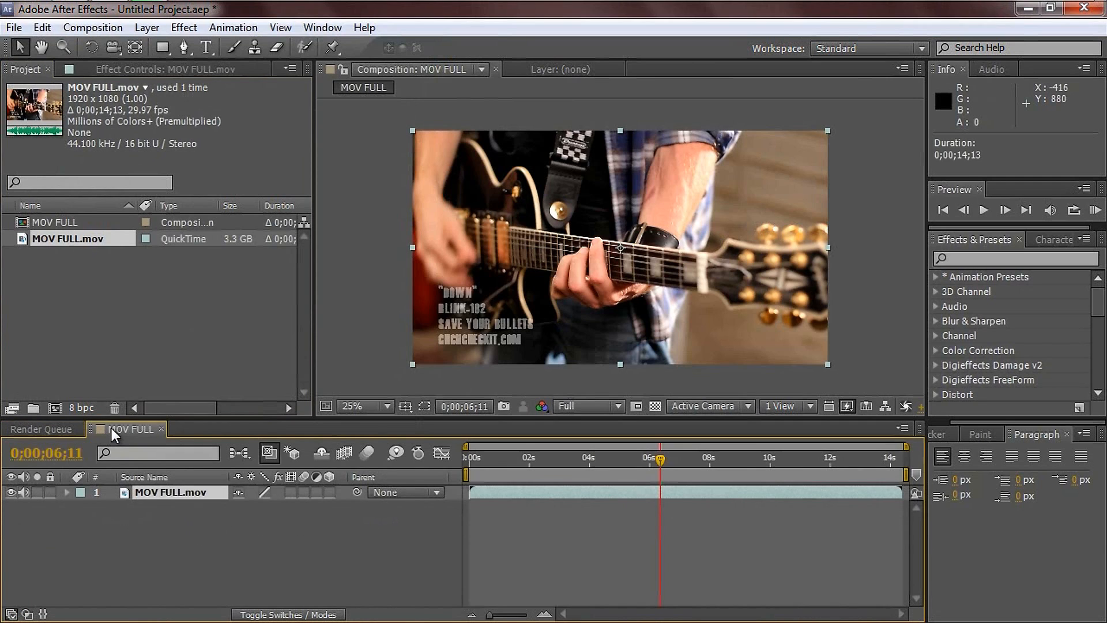
click(93, 28)
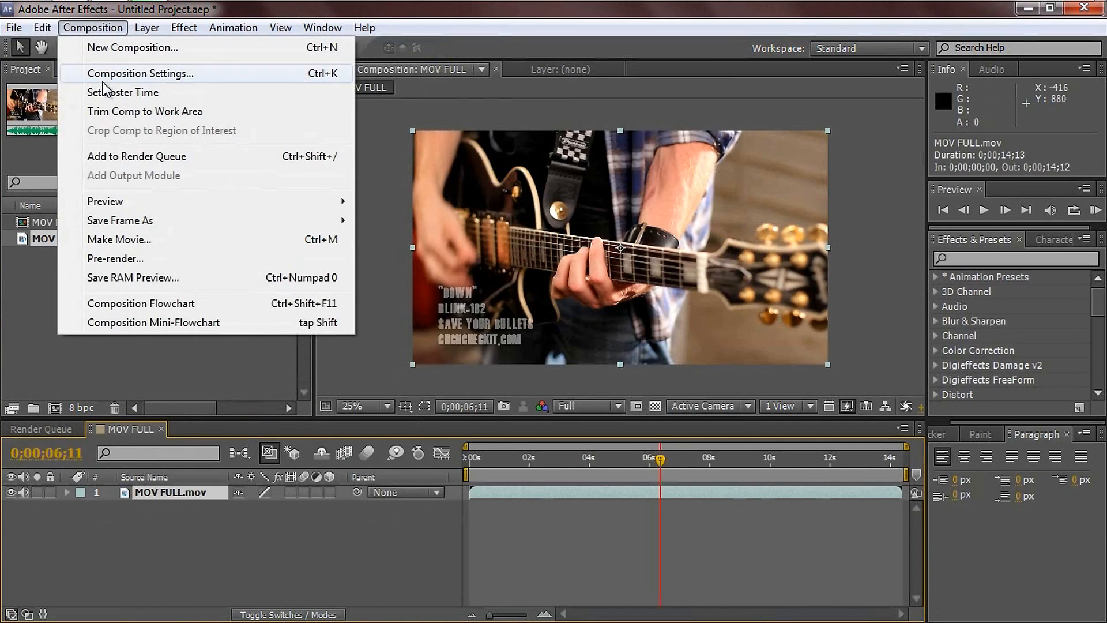
click(132, 239)
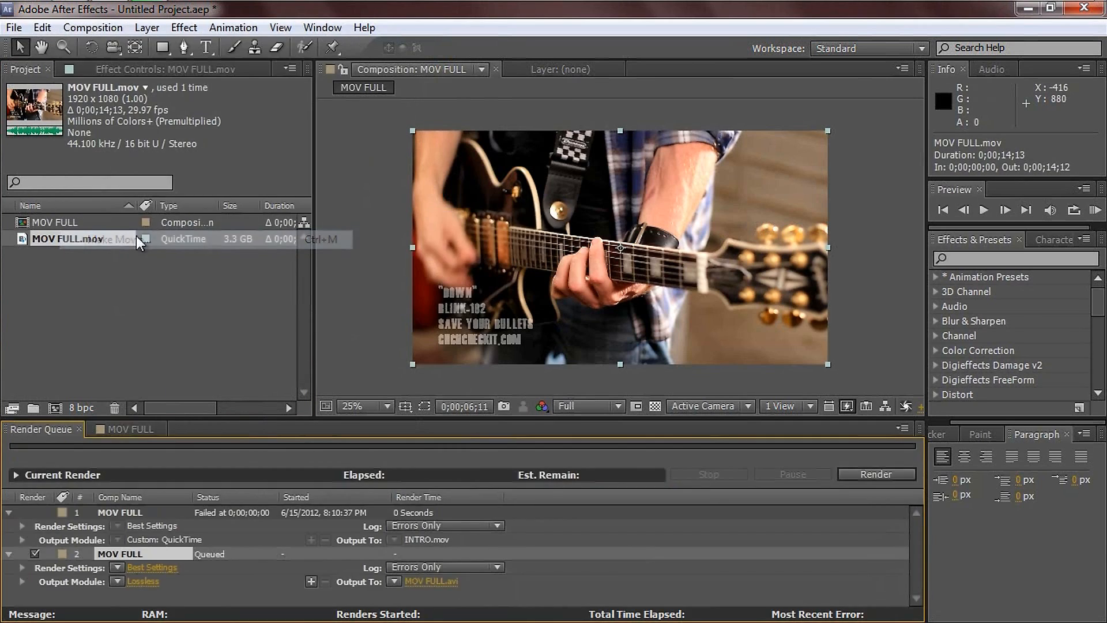
click(125, 513)
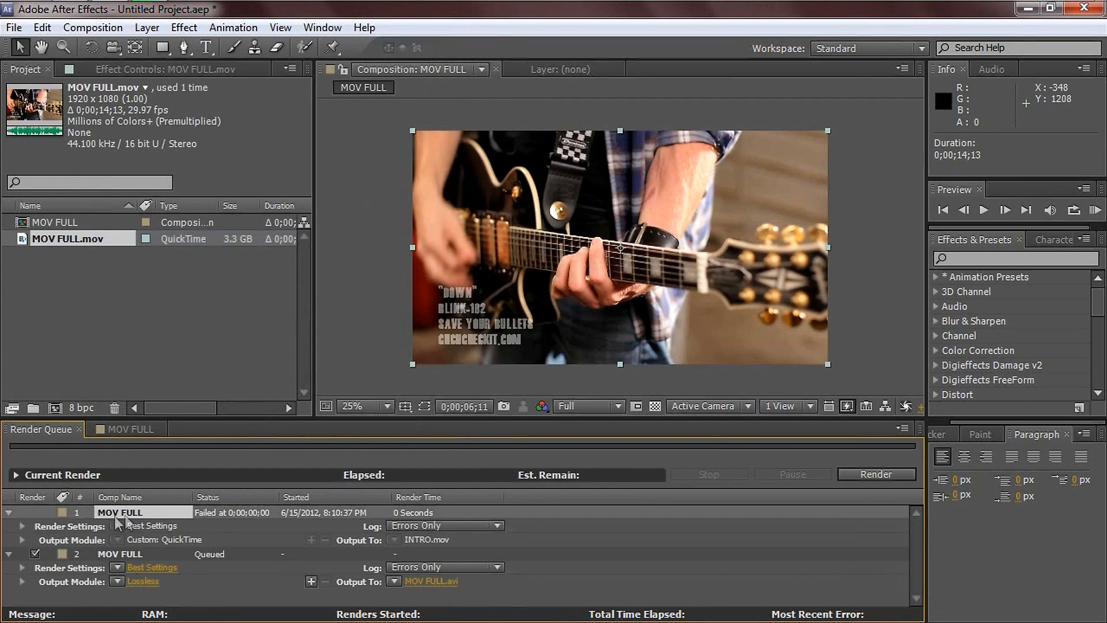
key(Delete)
click(131, 516)
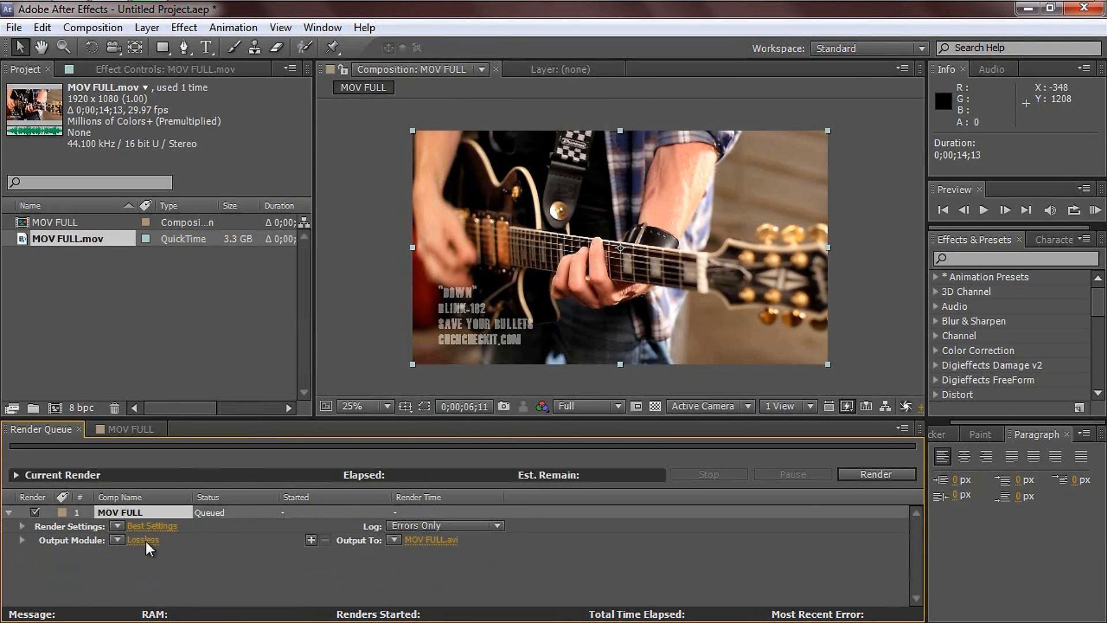
Step: Set the new render item's output format to QuickTime, accept the module settings and render the composition
click(150, 543)
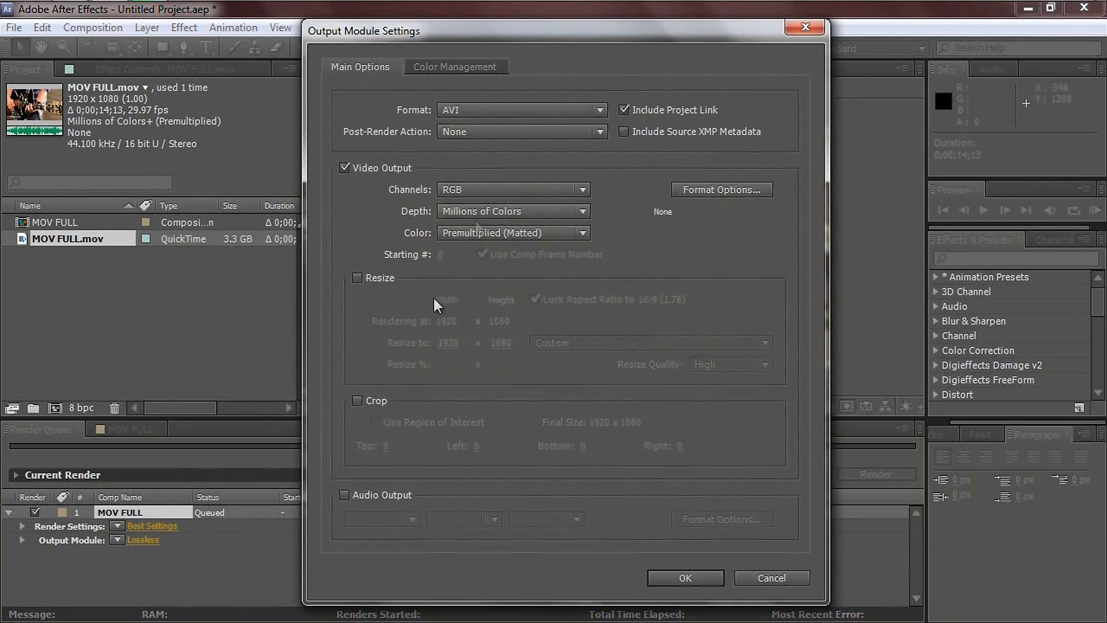
click(491, 112)
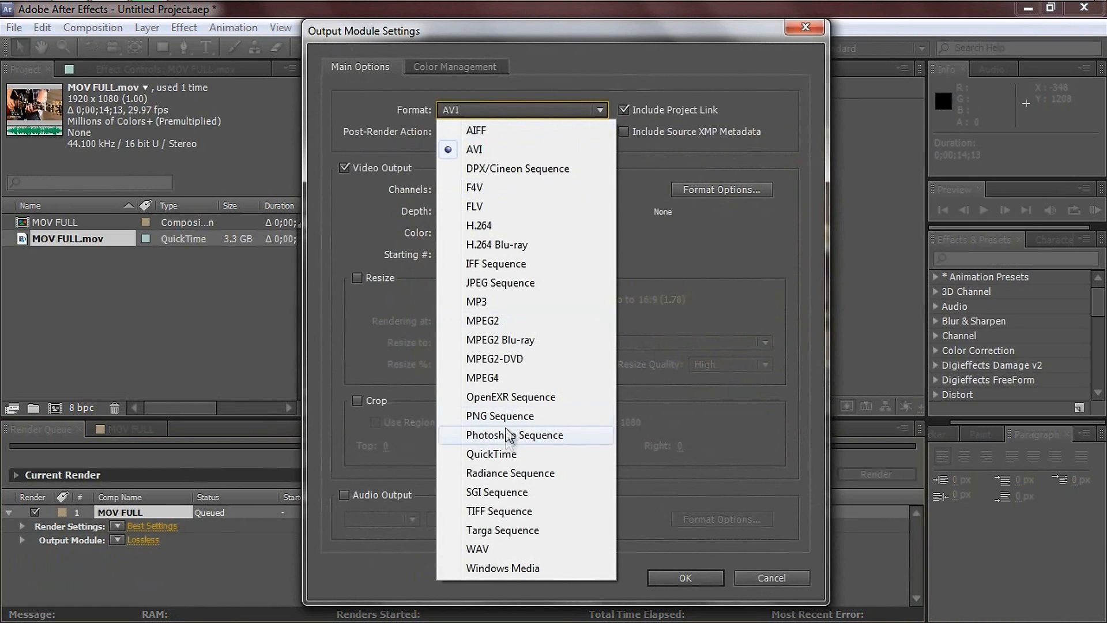
click(501, 455)
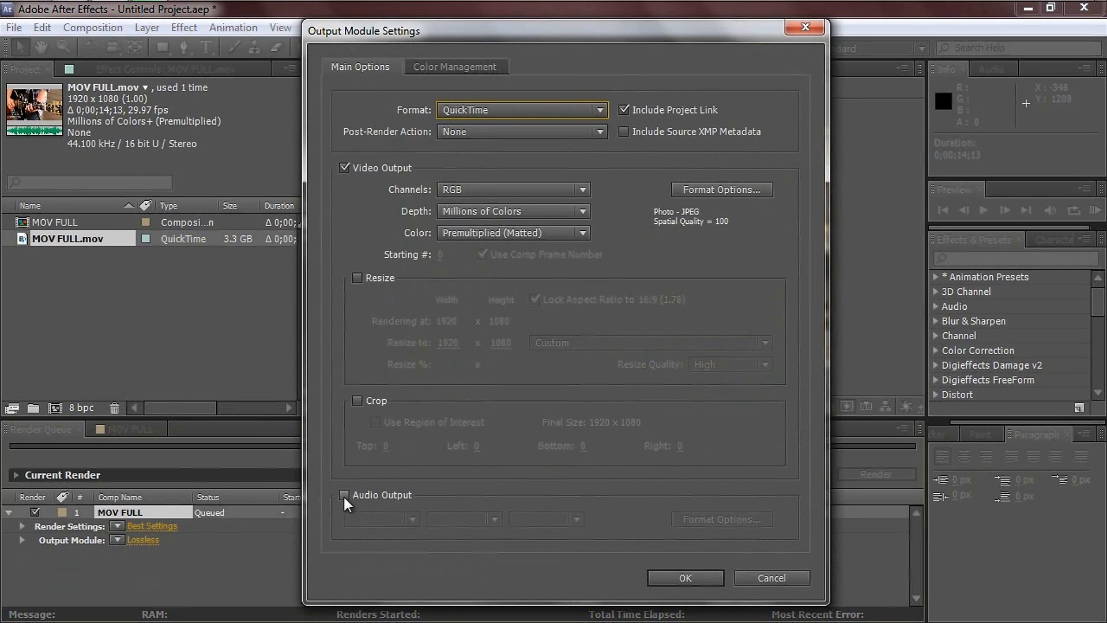
click(675, 579)
click(869, 477)
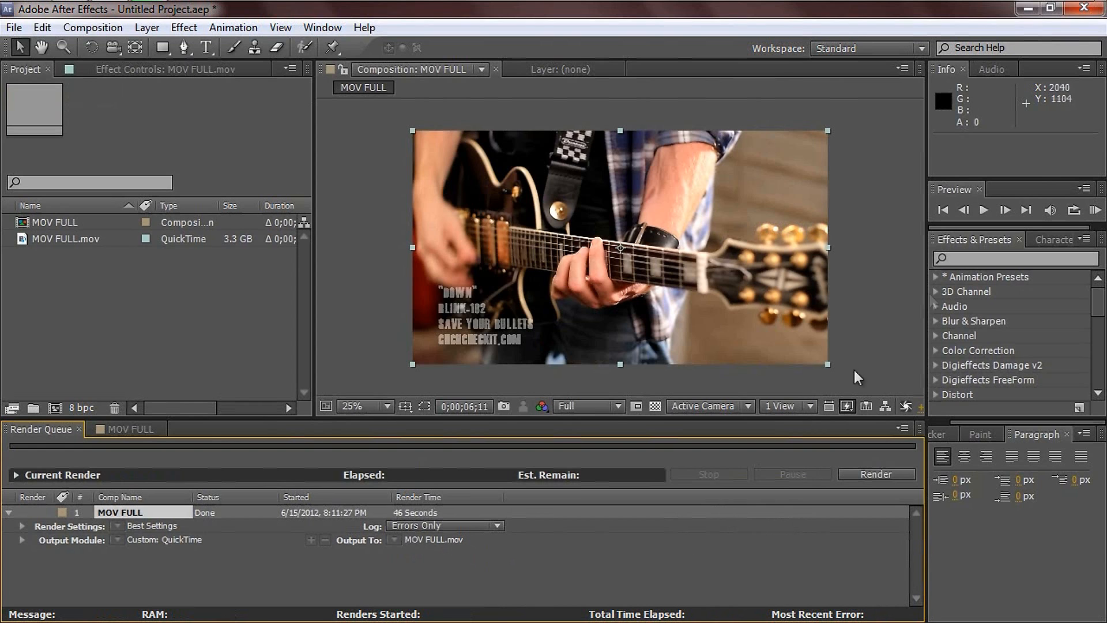
Step: Minimize After Effects and move the TO VEGAS and TO AE folders up beneath the video files on the desktop
click(1030, 8)
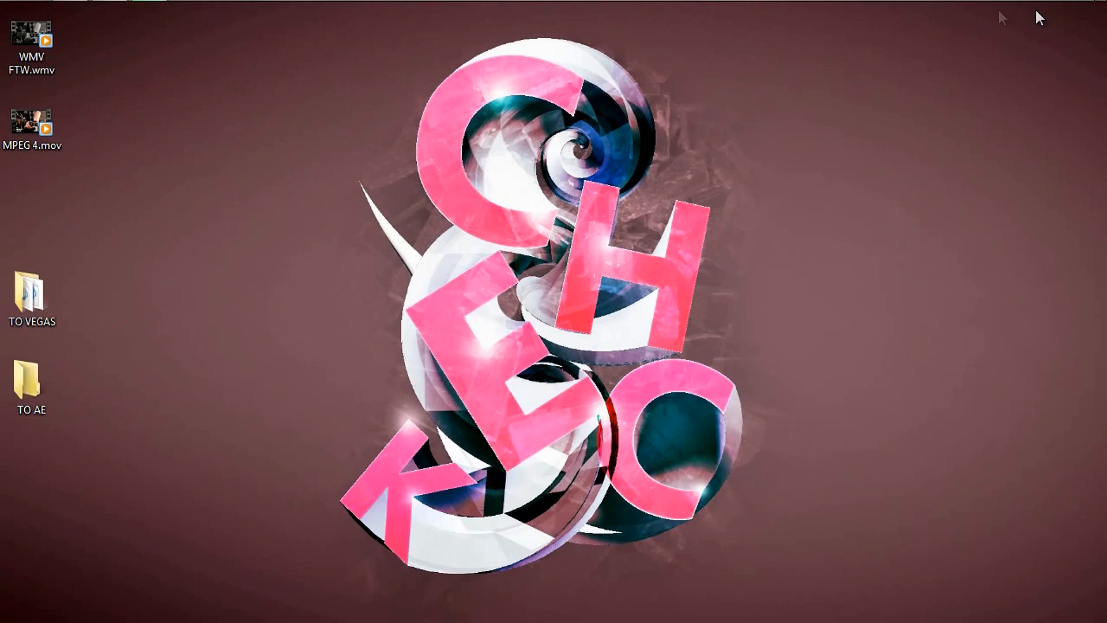
drag(31, 301, 31, 199)
drag(28, 380, 29, 300)
click(168, 329)
Step: Open the TO VEGAS folder and place its MOV FULL.mov on track 2 in Vegas Pro at the loop region's start
double_click(33, 219)
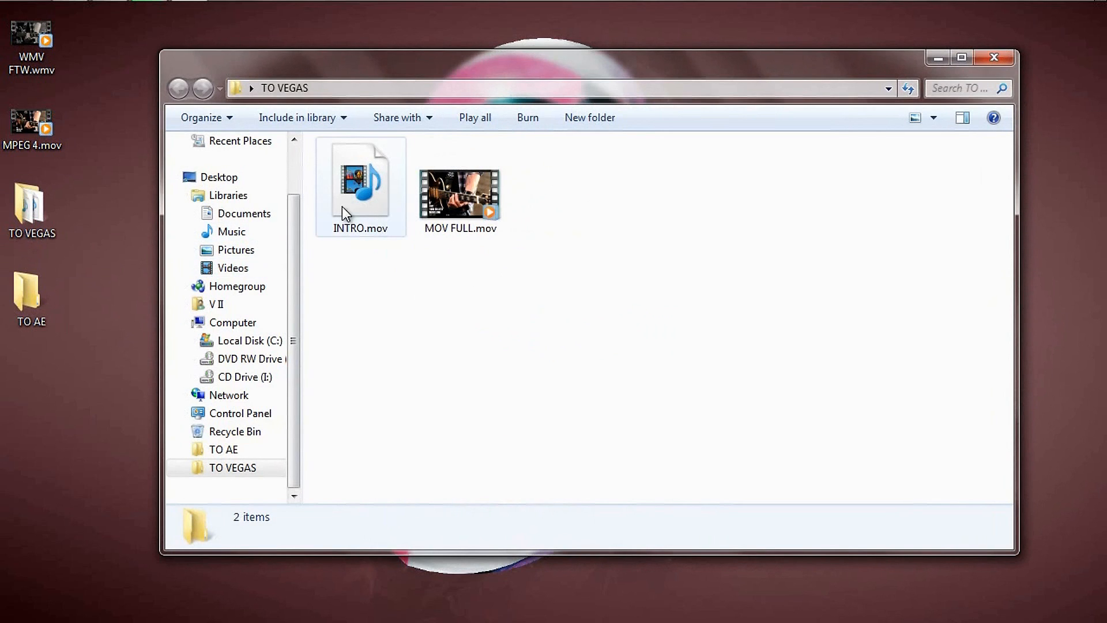
drag(456, 196, 532, 517)
click(528, 507)
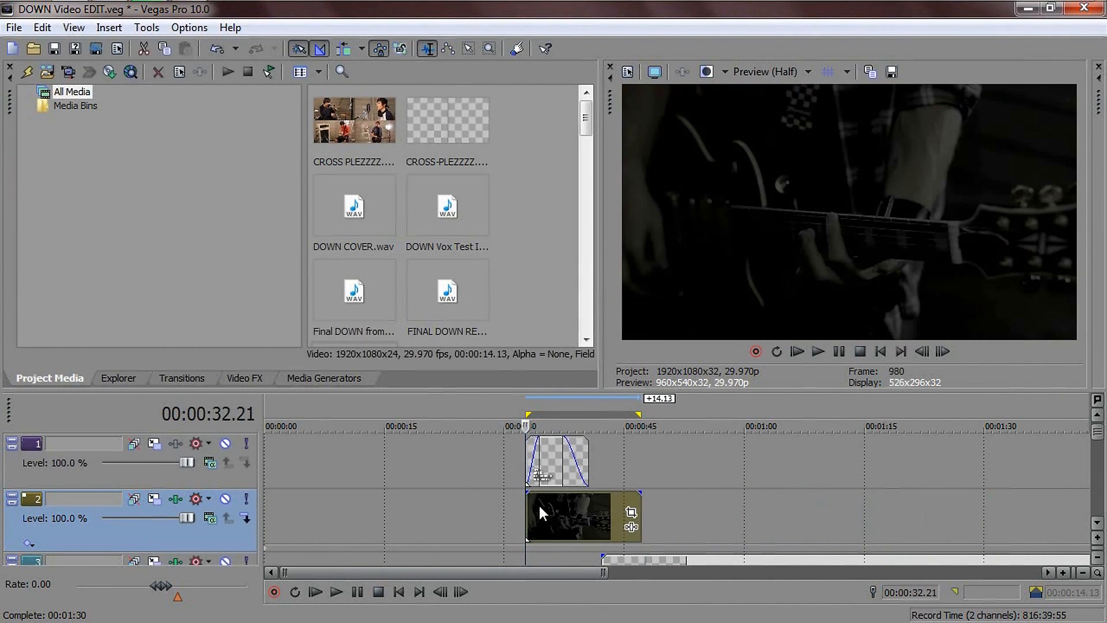
Step: Delete the separate title event on track 1 above the rendered clip
scroll(541, 503, up, 4)
scroll(742, 484, down, 3)
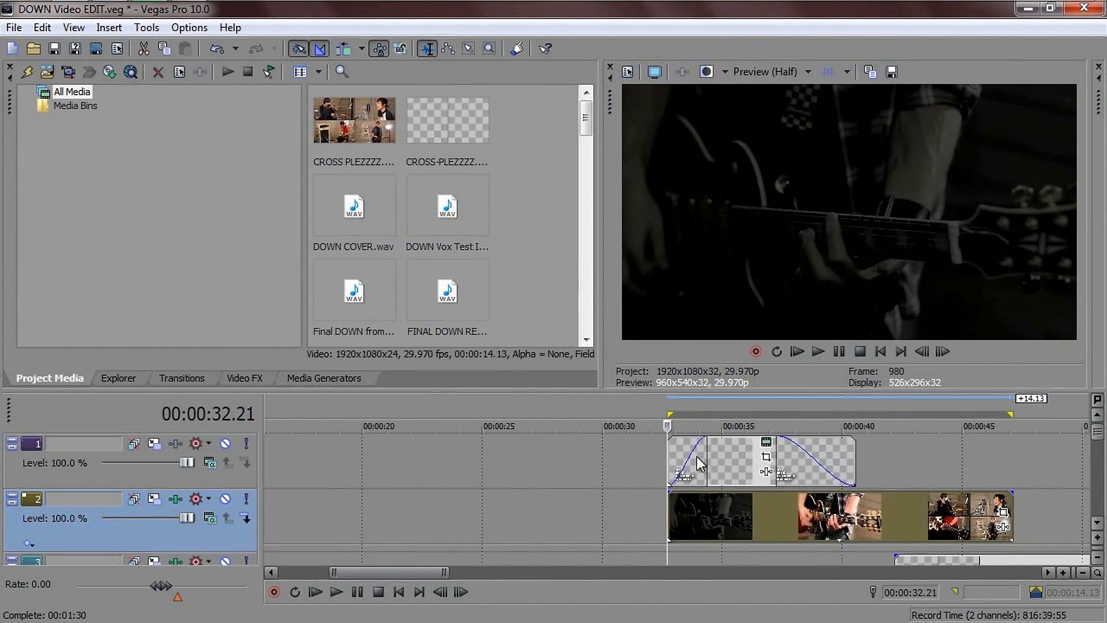
click(714, 452)
key(Delete)
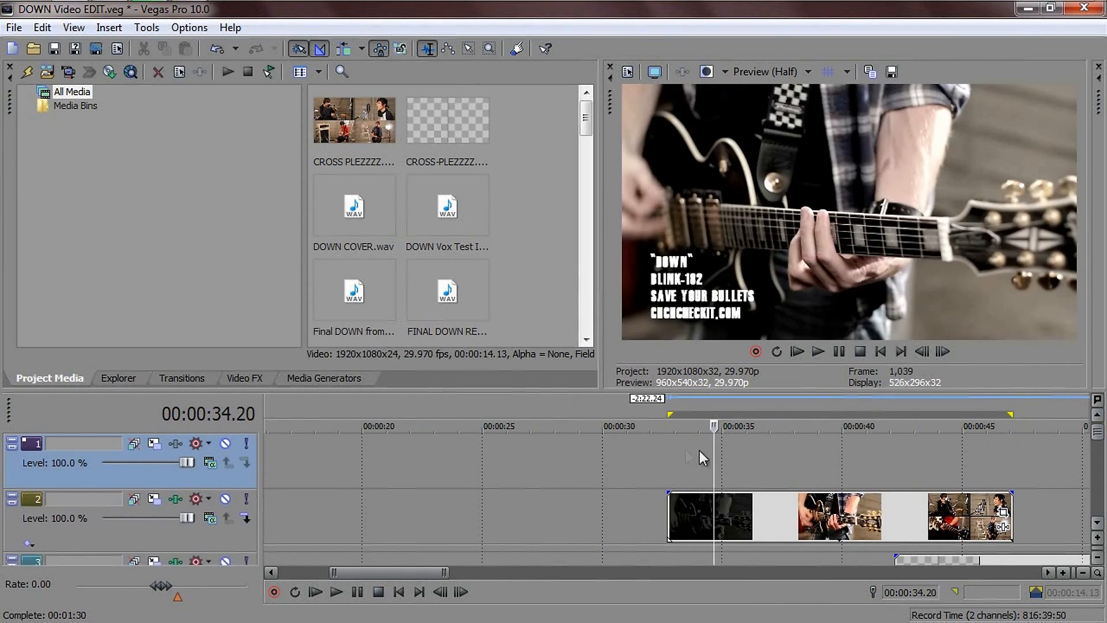
Step: Scrub the playhead through the rendered clip on track 2 from its first frame to just past its end
click(668, 473)
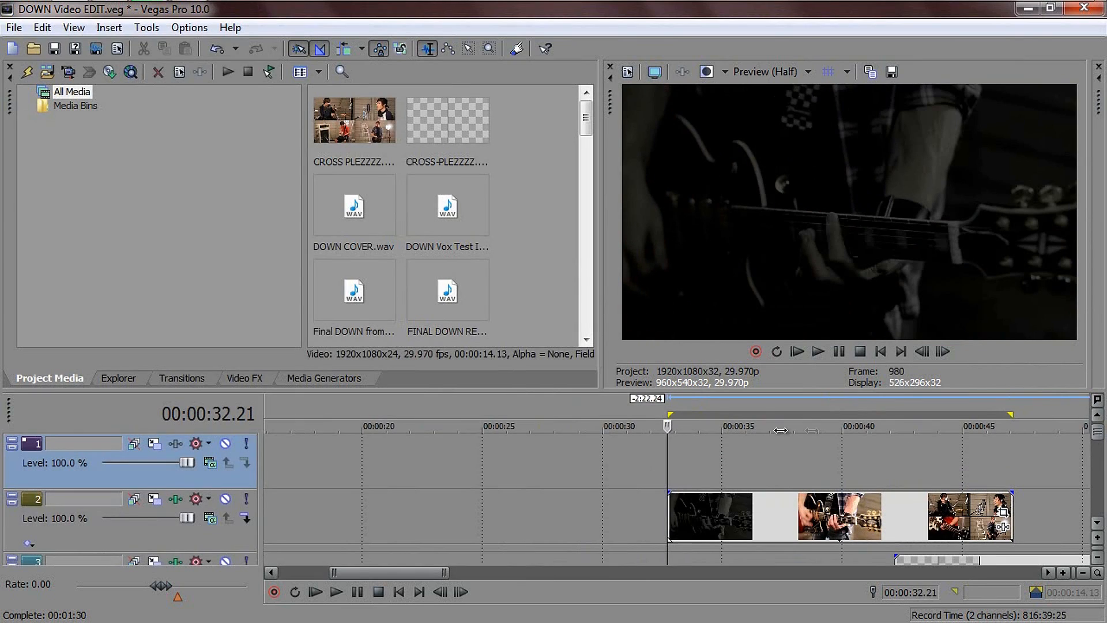
drag(668, 455, 995, 464)
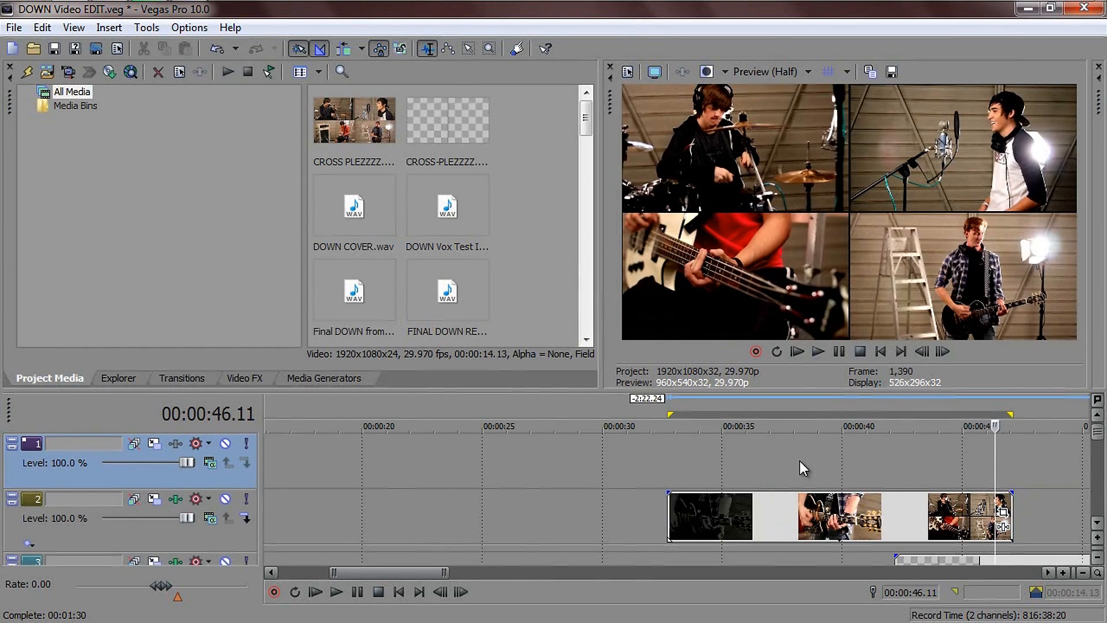
drag(993, 456, 1020, 456)
scroll(939, 467, down, 3)
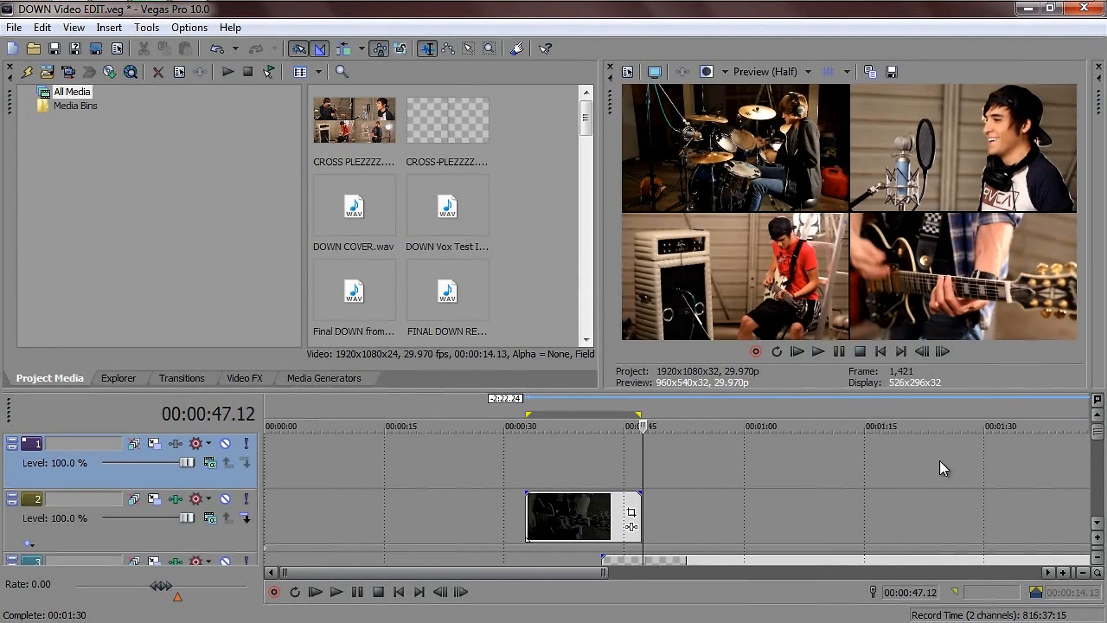
Step: Inspect the wider project timeline, previewing frames within the rendered clip and at points after it, up to about 00:02:03
mouse_move(1054, 12)
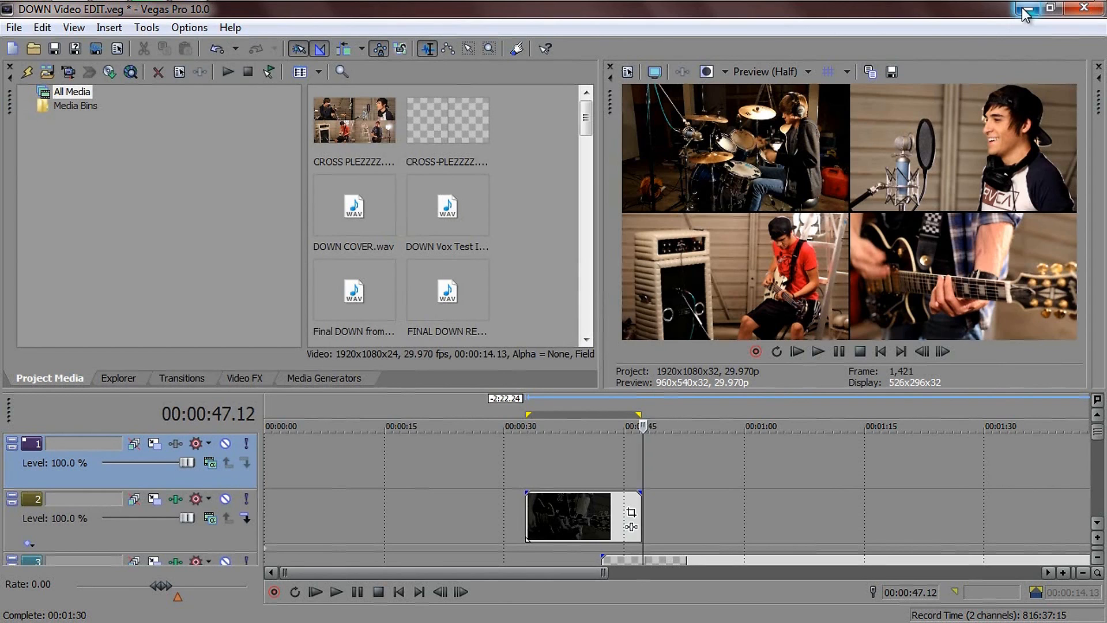
scroll(740, 466, down, 1)
scroll(739, 465, down, 3)
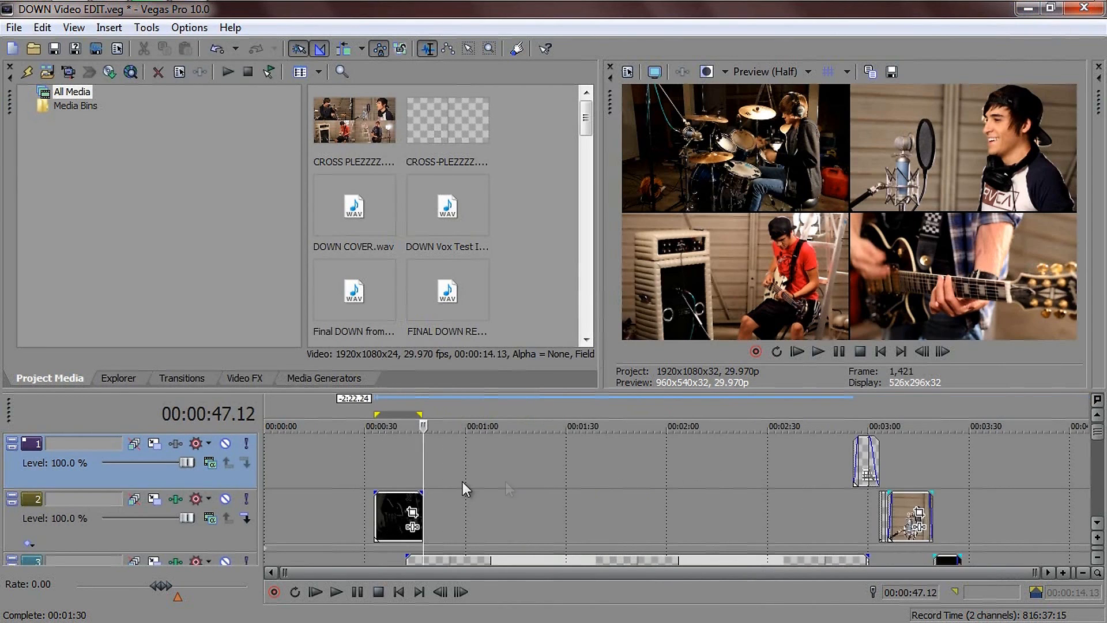
click(385, 470)
click(507, 471)
click(679, 473)
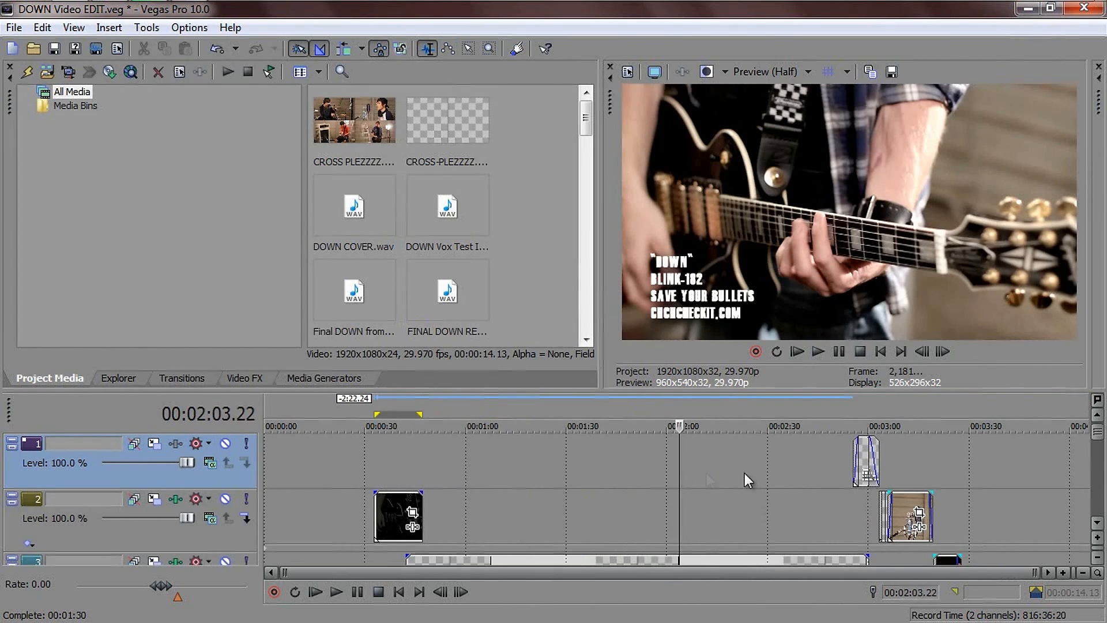